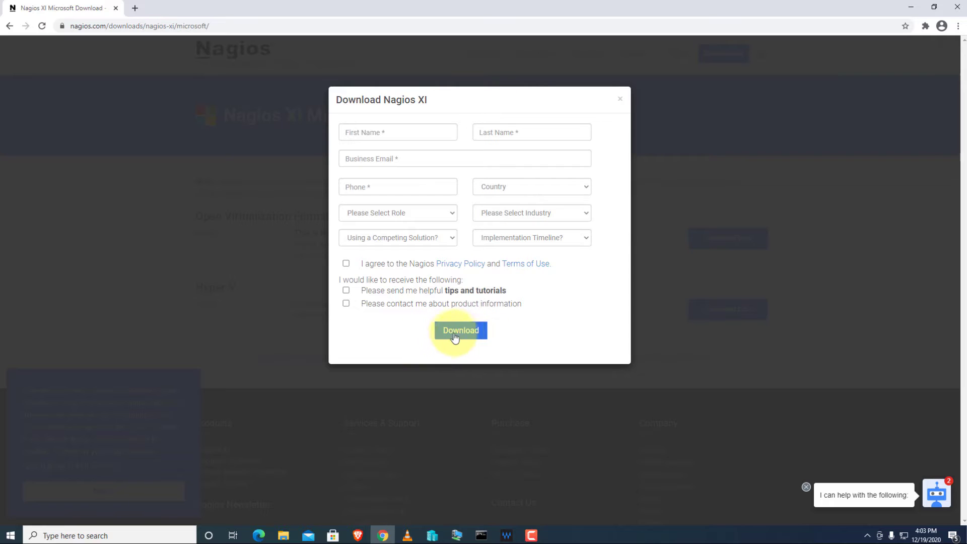
# Close the Nagios XI download form and restore the Chrome window from full screen.
pyautogui.click(619, 99)
pyautogui.doubleClick(587, 8)
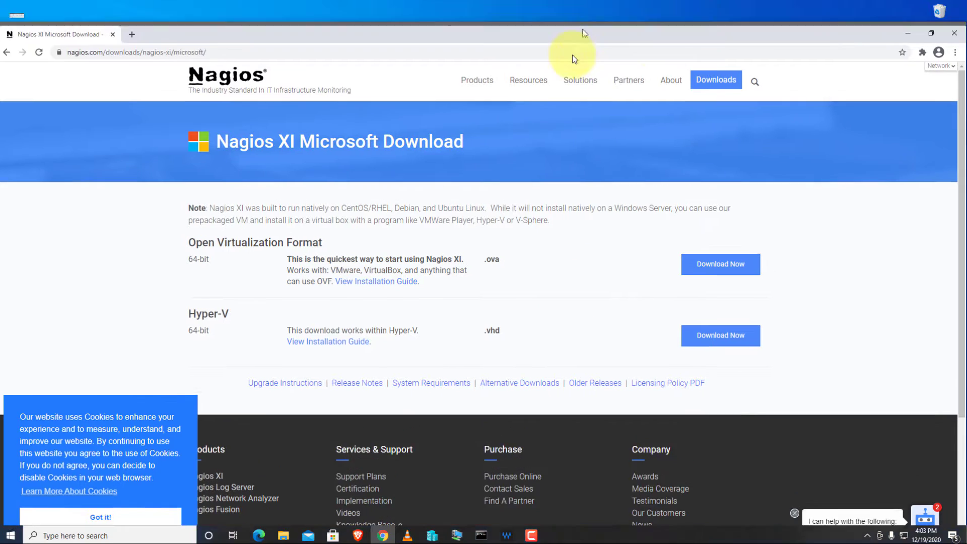
# Close Chrome and bring up Hyper-V Manager full-screen with no VM selected and the New choices showing.
pyautogui.click(944, 59)
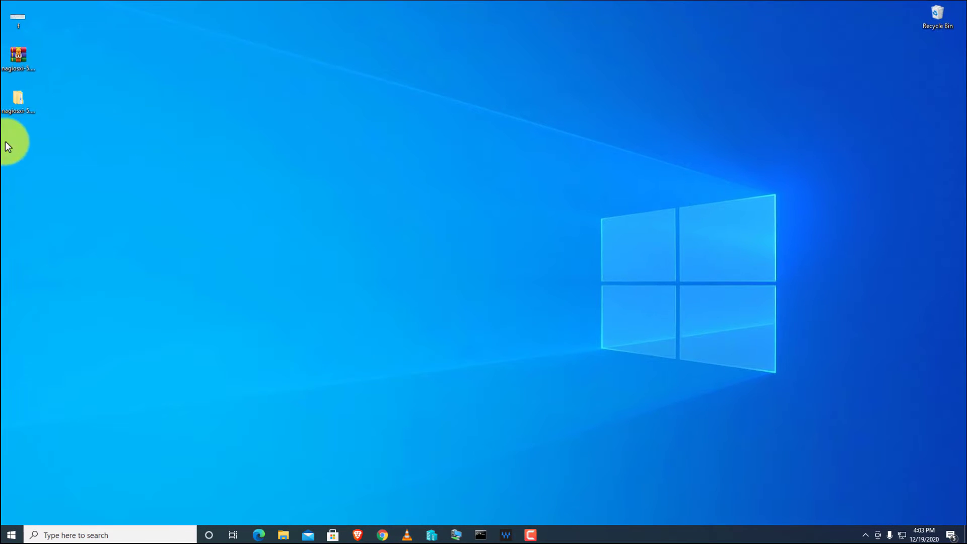
pyautogui.click(23, 116)
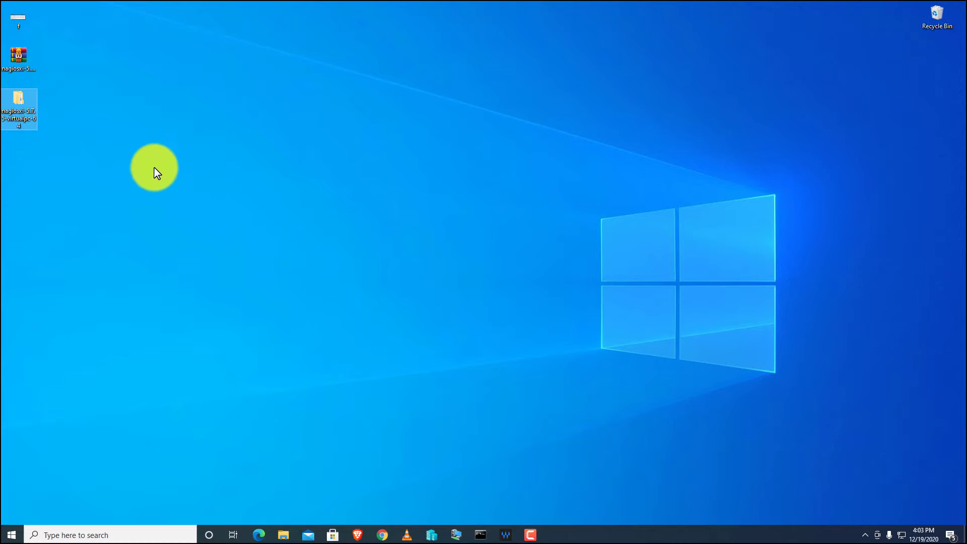
pyautogui.click(431, 533)
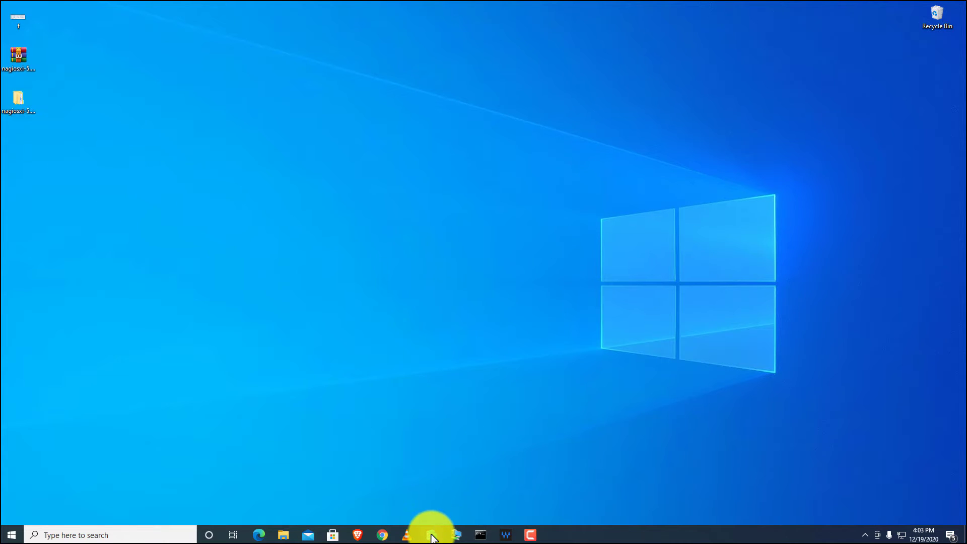
pyautogui.doubleClick(633, 78)
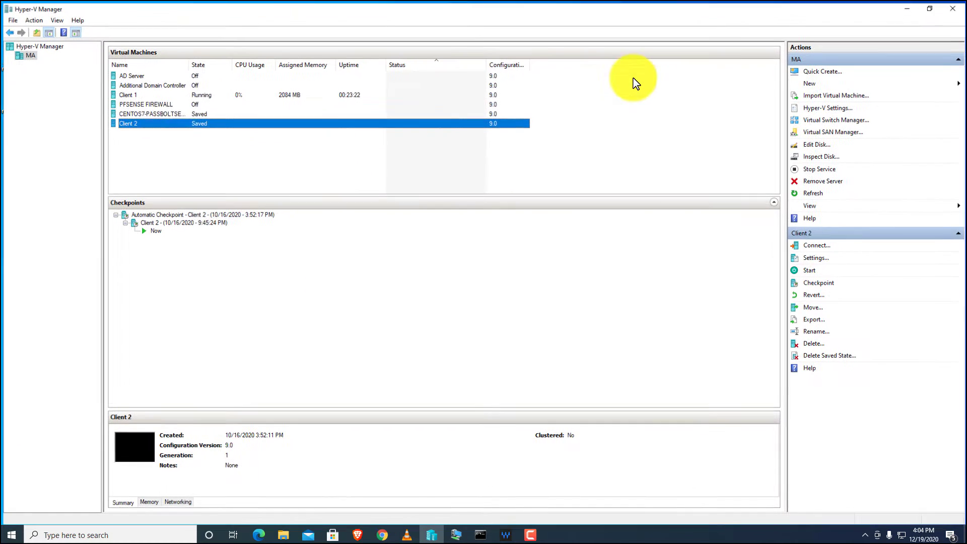
pyautogui.click(186, 164)
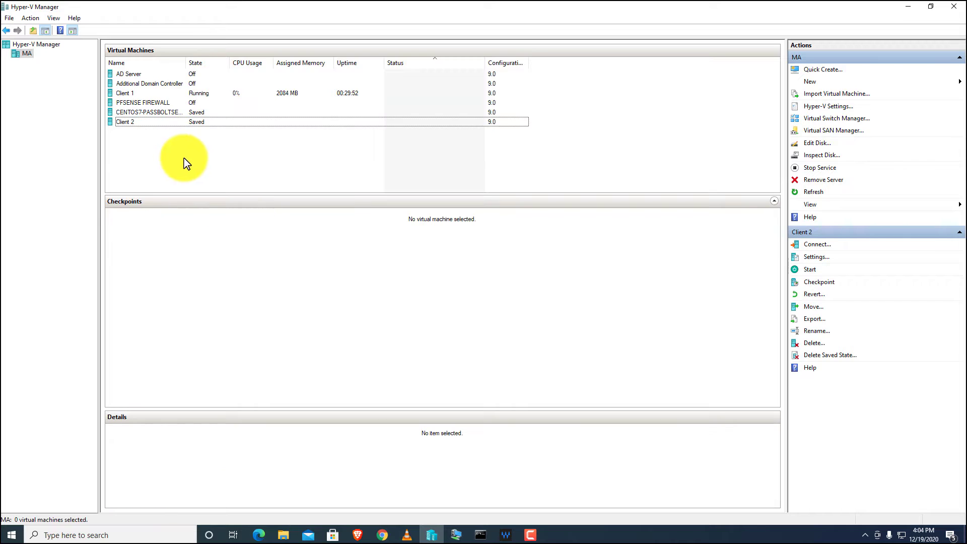
pyautogui.click(809, 84)
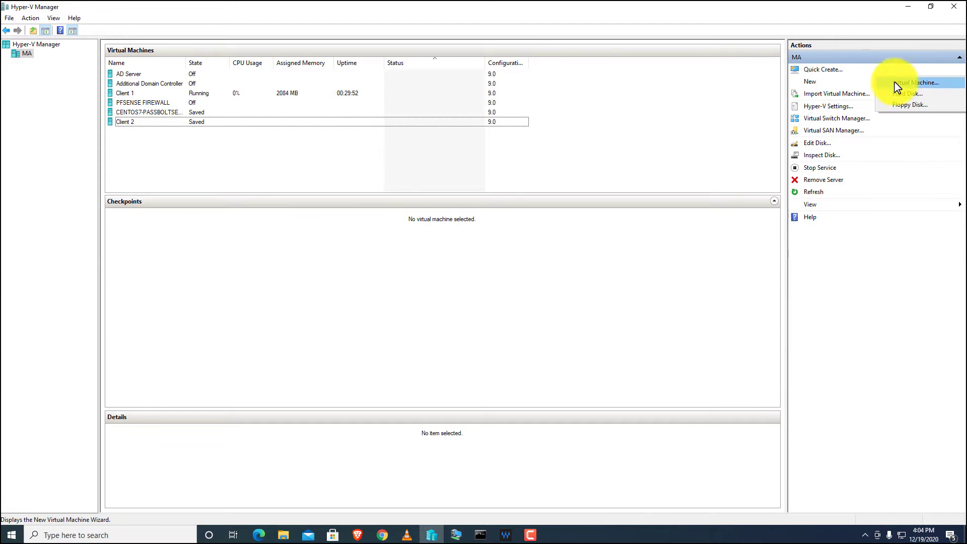
# Start a new virtual machine named 'nagios xi' and keep it Generation 1.
pyautogui.click(951, 85)
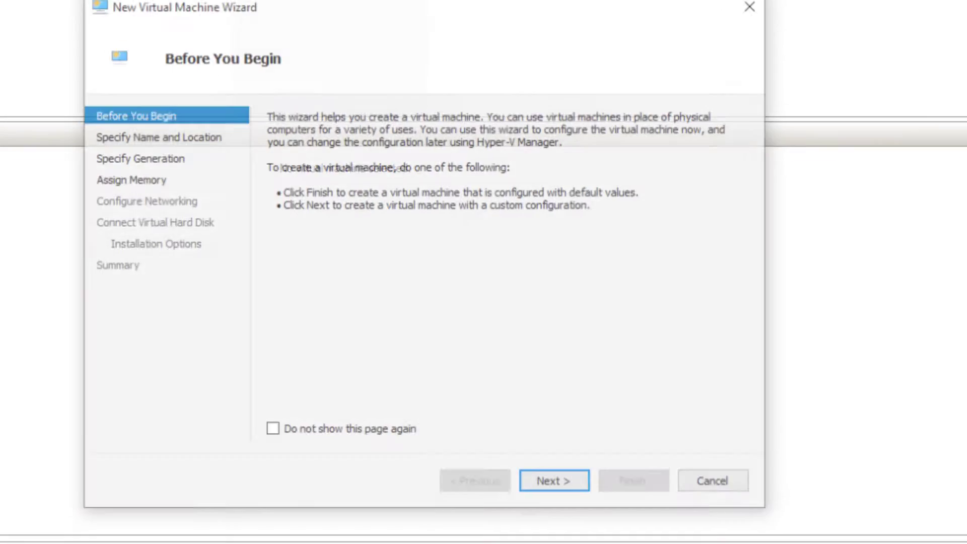
pyautogui.click(547, 504)
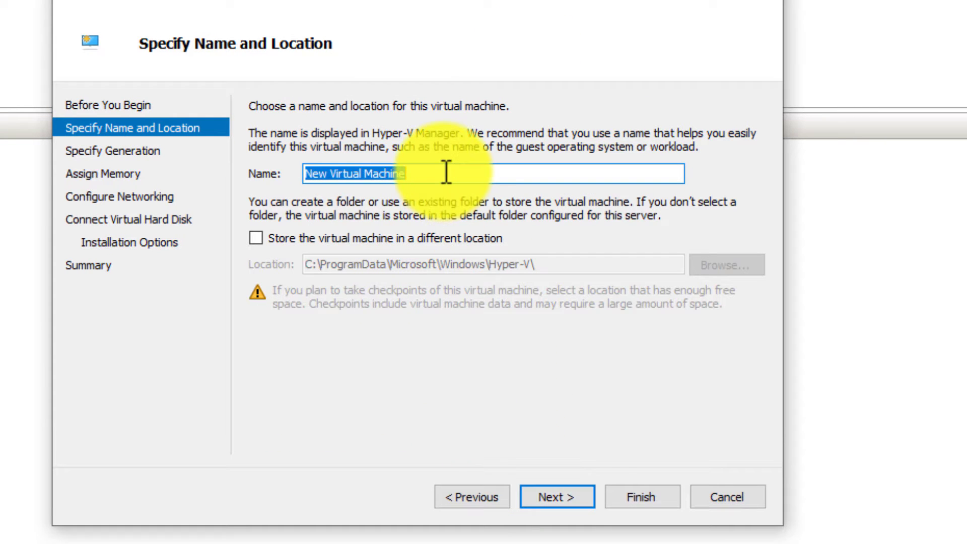
pyautogui.write('nagious')
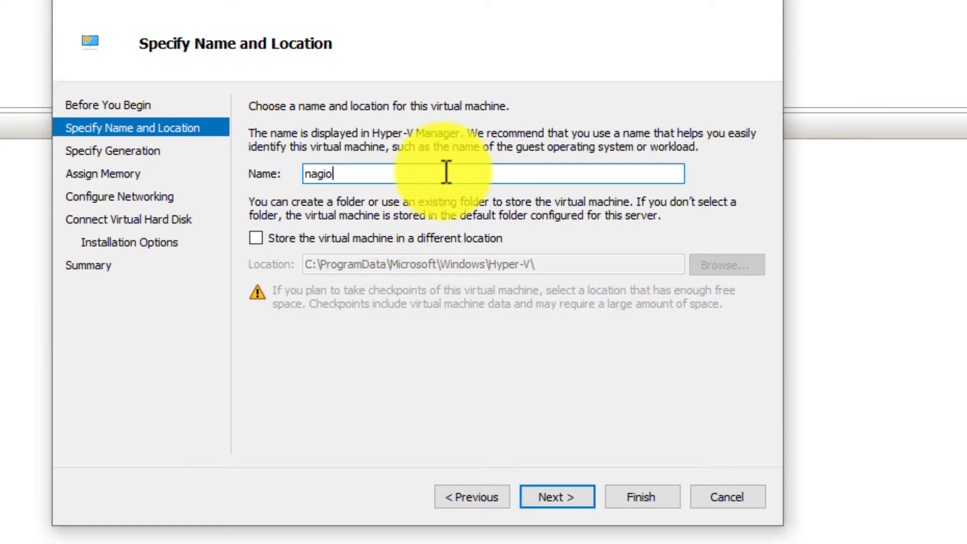
pyautogui.press('BackSpace')
pyautogui.press('BackSpace')
pyautogui.write('s xi')
pyautogui.press('Return')
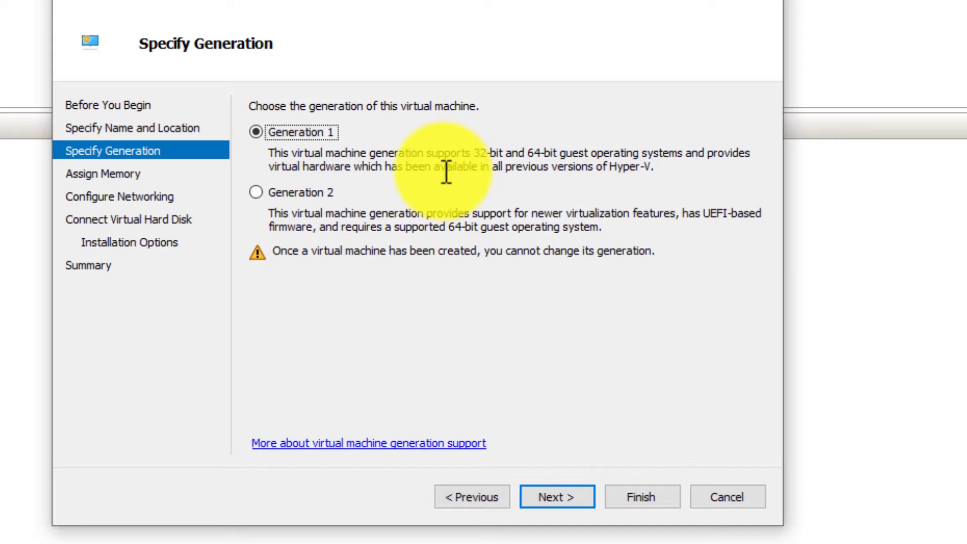
pyautogui.click(571, 496)
# Give the new VM 2048 MB startup memory and connect it to the External switch.
pyautogui.moveTo(366, 158); pyautogui.dragTo(373, 157)
pyautogui.write('2024')
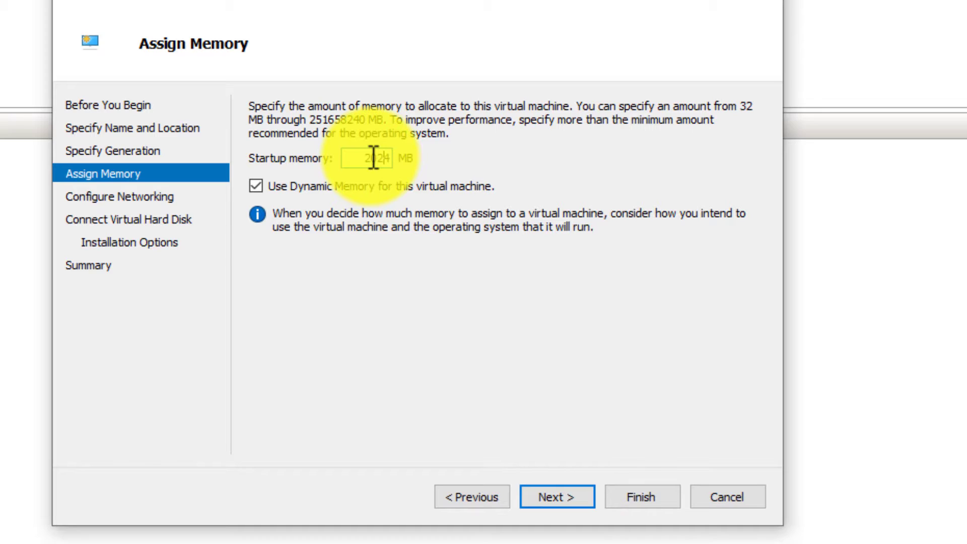
pyautogui.press('BackSpace')
pyautogui.write('48')
pyautogui.press('Delete')
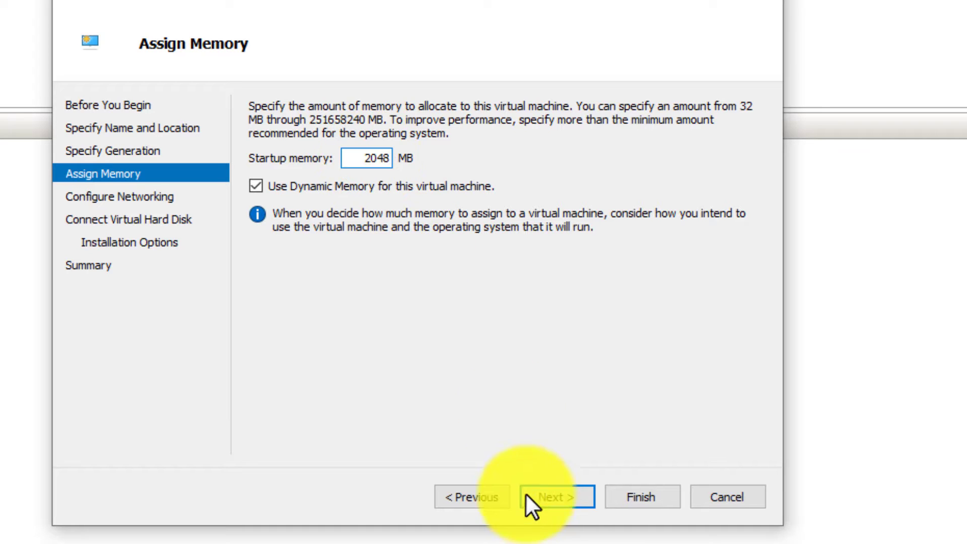
pyautogui.click(558, 496)
pyautogui.click(485, 147)
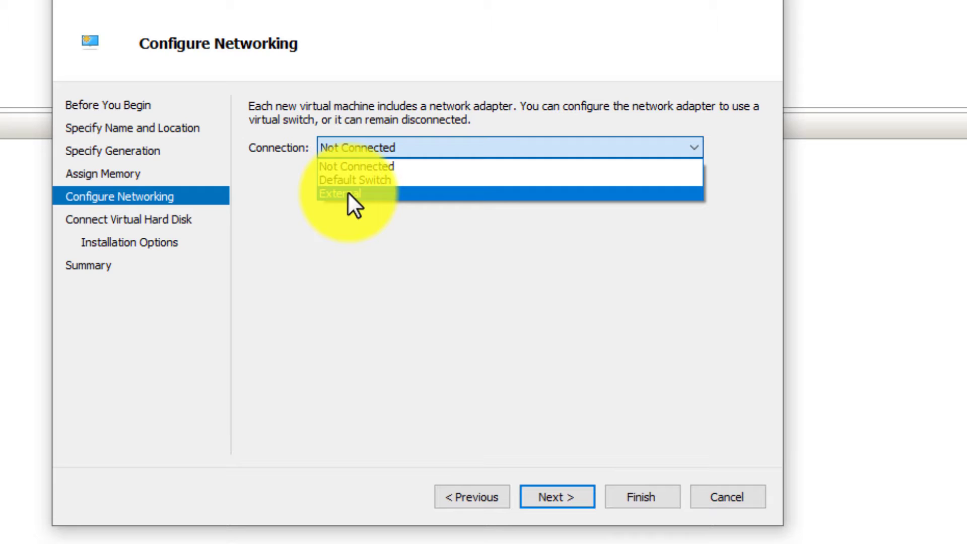
pyautogui.click(364, 192)
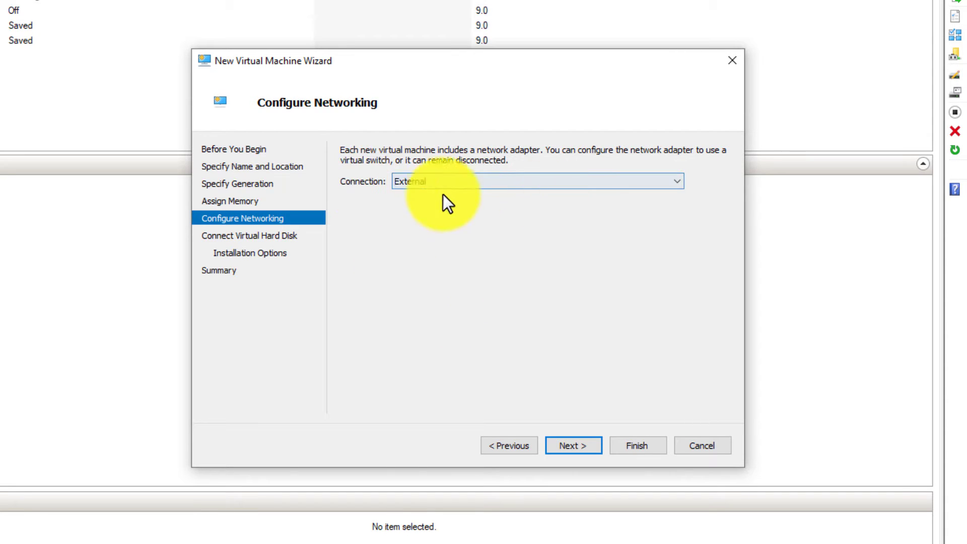
# Attach the existing nagiosxi-64 disk from Desktop > nagiosxi-5.7.5-virtualpc-64 and finish the wizard.
pyautogui.click(571, 451)
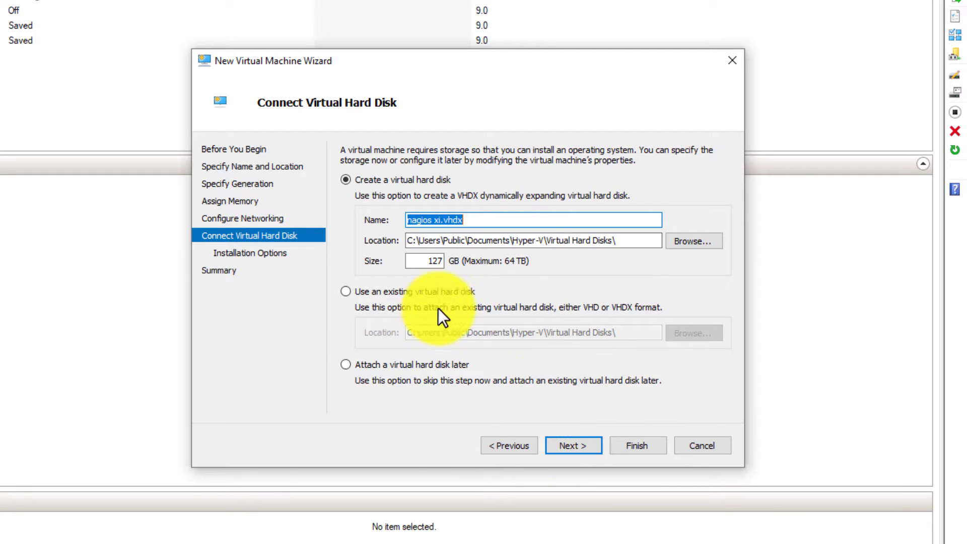
pyautogui.click(354, 294)
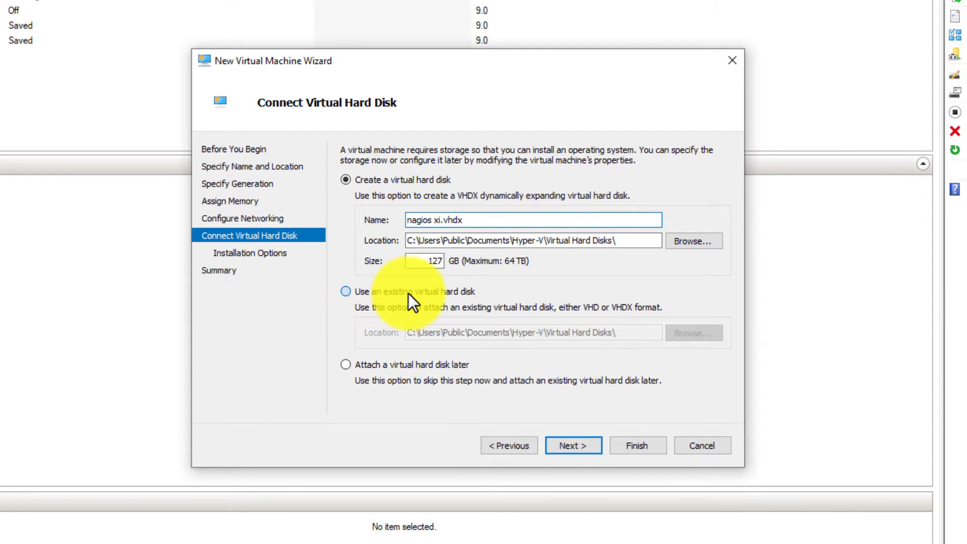
pyautogui.click(686, 333)
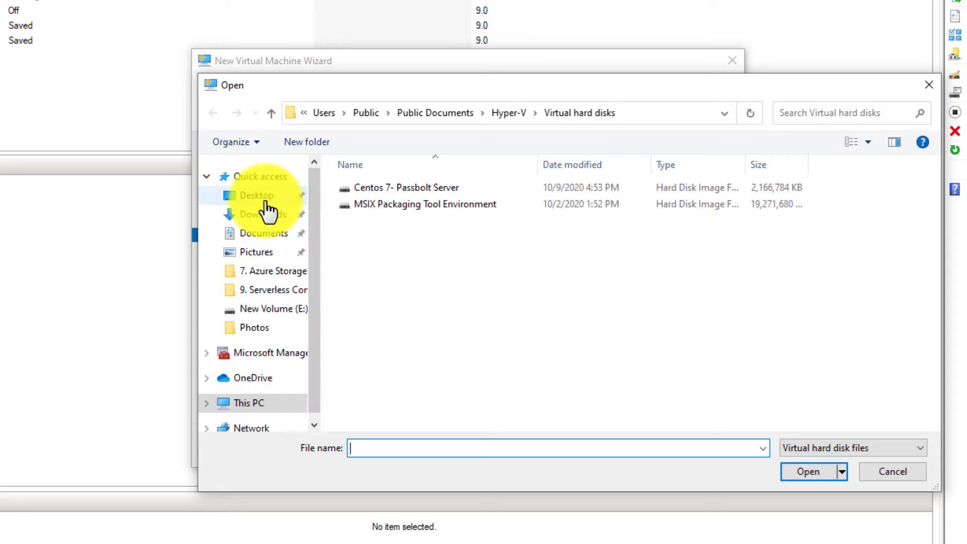
pyautogui.click(254, 196)
pyautogui.click(366, 190)
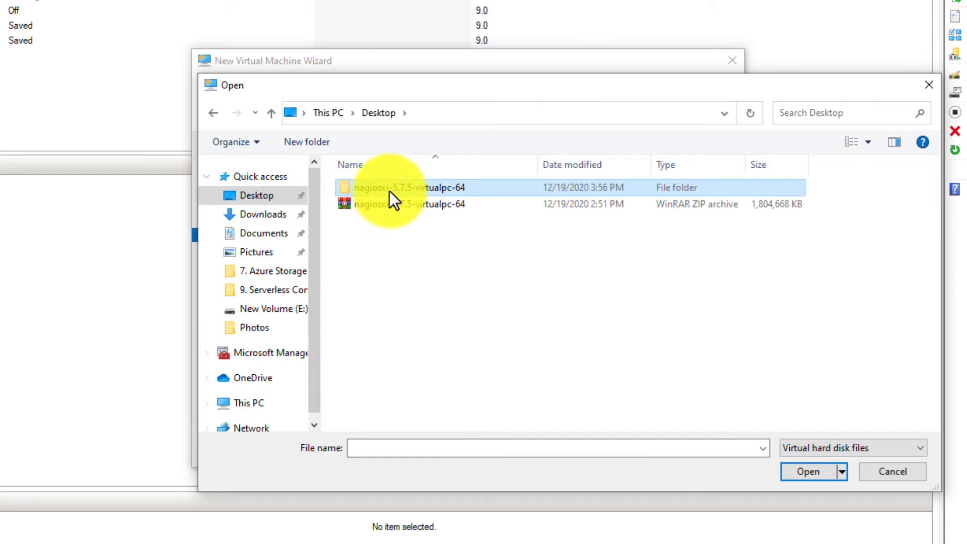
pyautogui.click(826, 474)
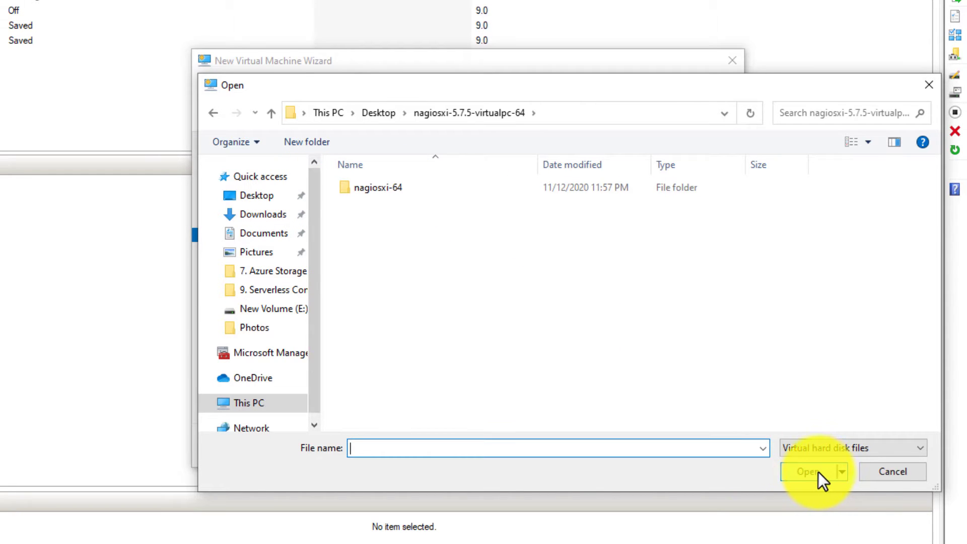
pyautogui.doubleClick(622, 192)
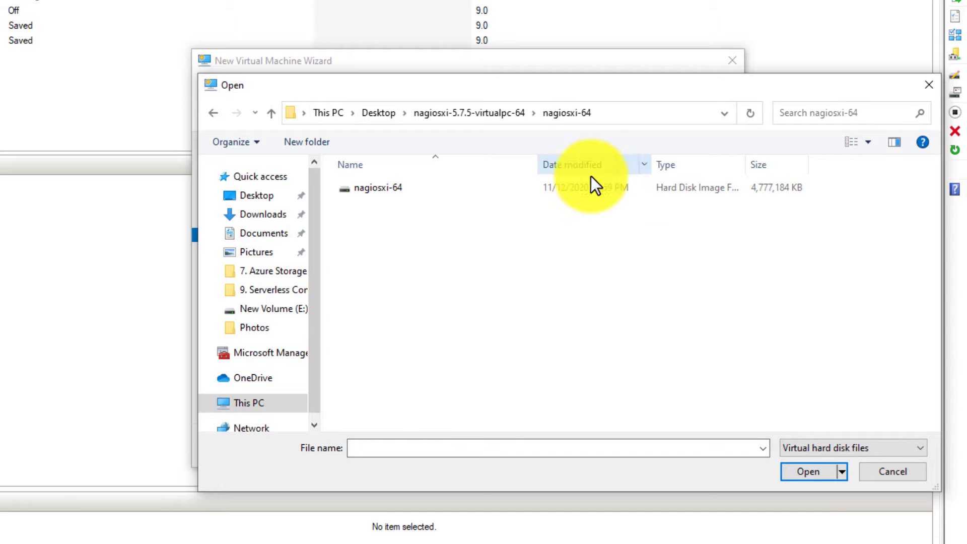
pyautogui.click(355, 187)
pyautogui.doubleClick(354, 187)
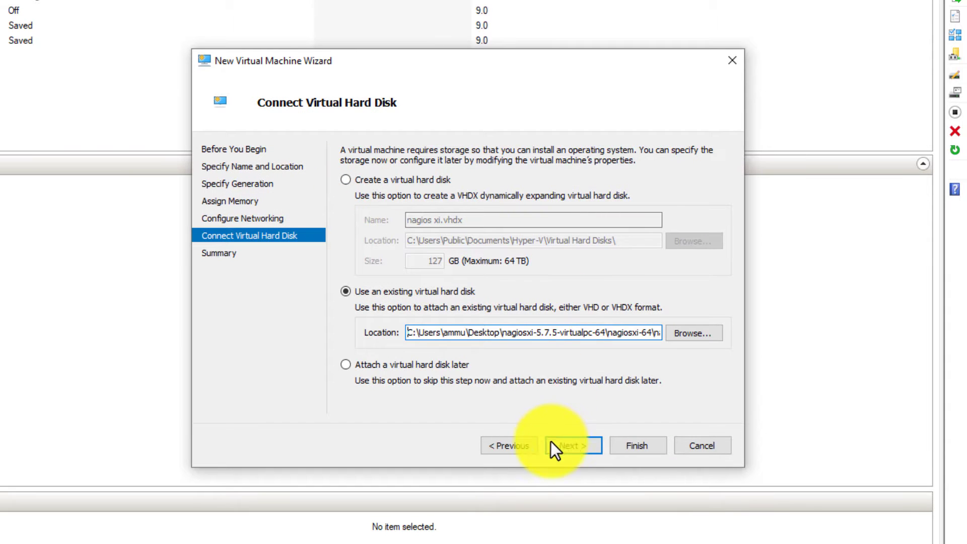
pyautogui.click(570, 445)
pyautogui.click(635, 445)
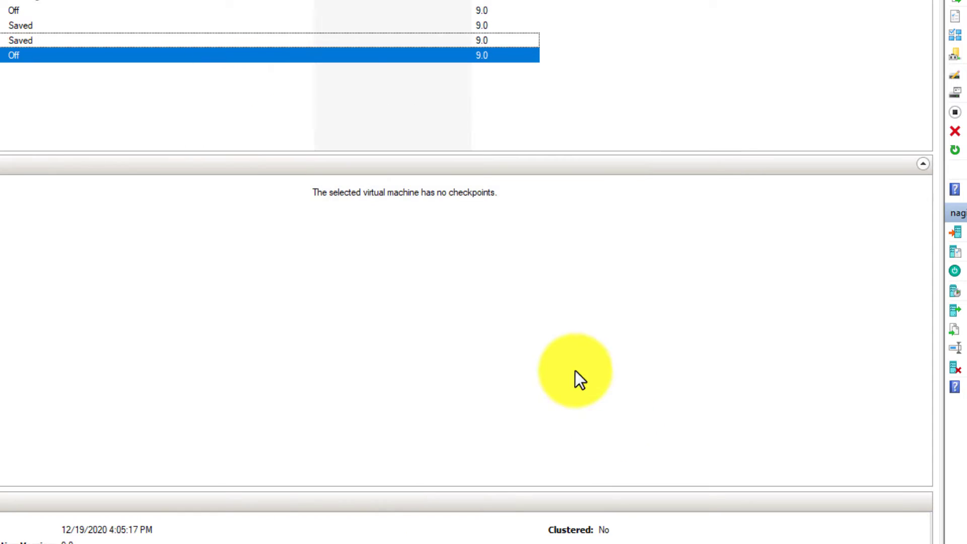
# Check the nagiosxi-64 disk image in the desktop nagiosxi folder, then close the folder.
pyautogui.click(28, 81)
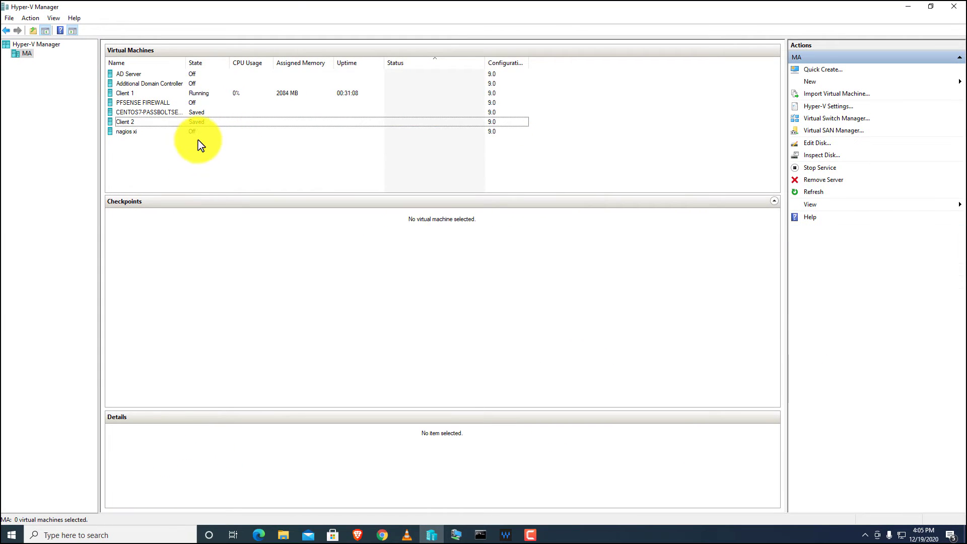
pyautogui.moveTo(277, 3); pyautogui.dragTo(421, 49)
pyautogui.scroll(-2, 332, 157)
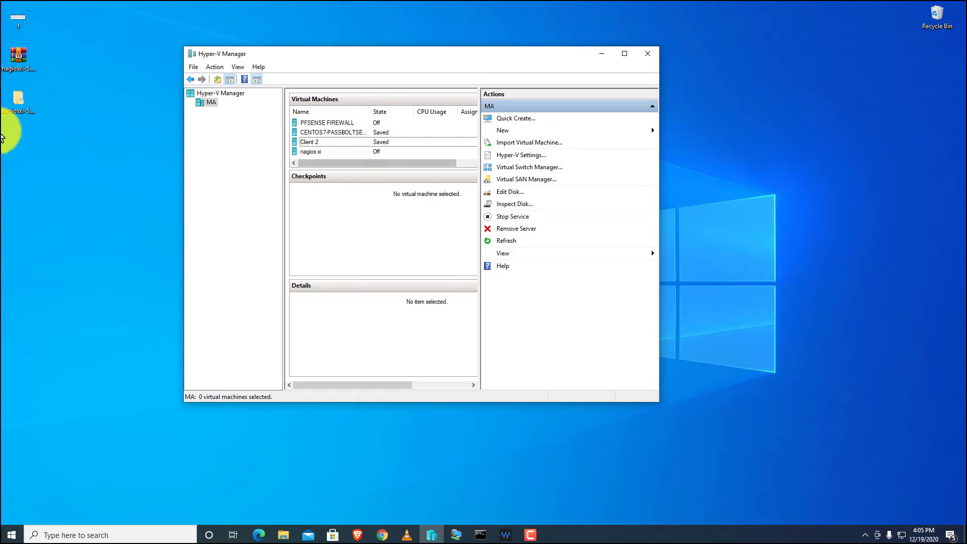
pyautogui.doubleClick(14, 109)
pyautogui.doubleClick(203, 195)
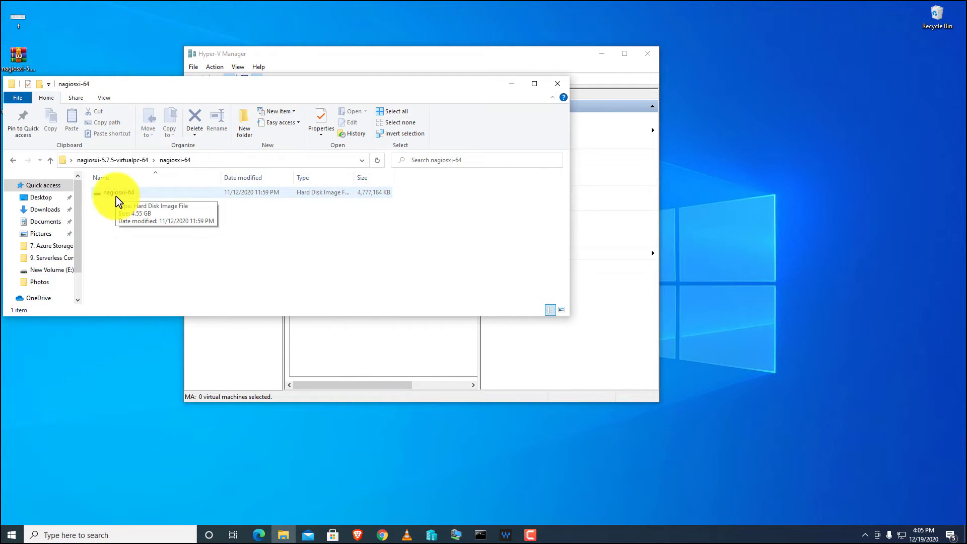
pyautogui.click(557, 84)
# Start the nagios xi virtual machine and connect to its console.
pyautogui.doubleClick(460, 54)
pyautogui.click(119, 132)
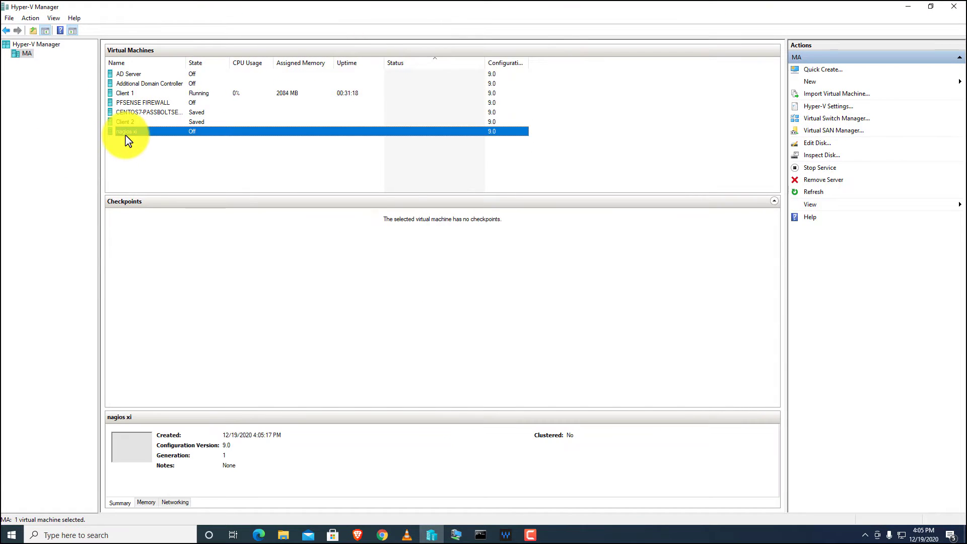
pyautogui.rightClick(133, 135)
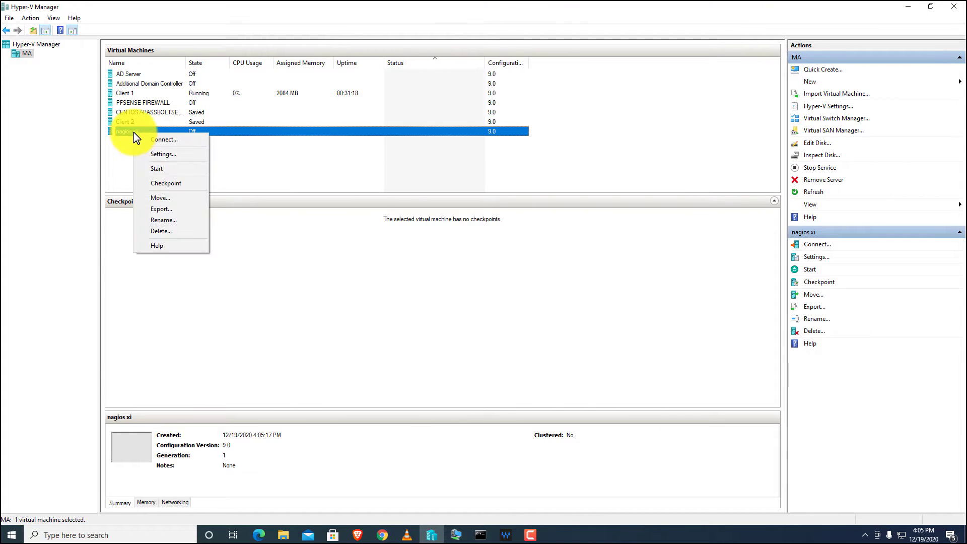
pyautogui.click(164, 170)
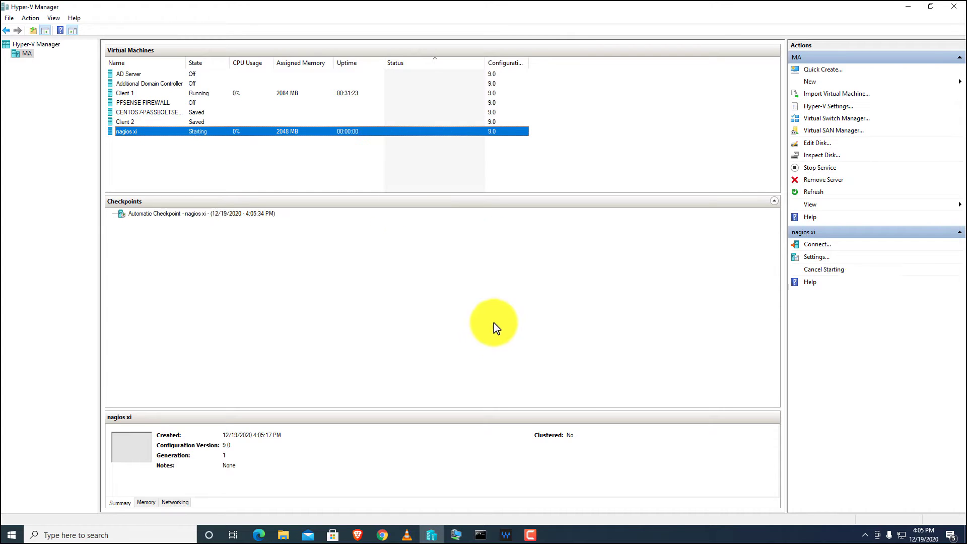
pyautogui.doubleClick(360, 134)
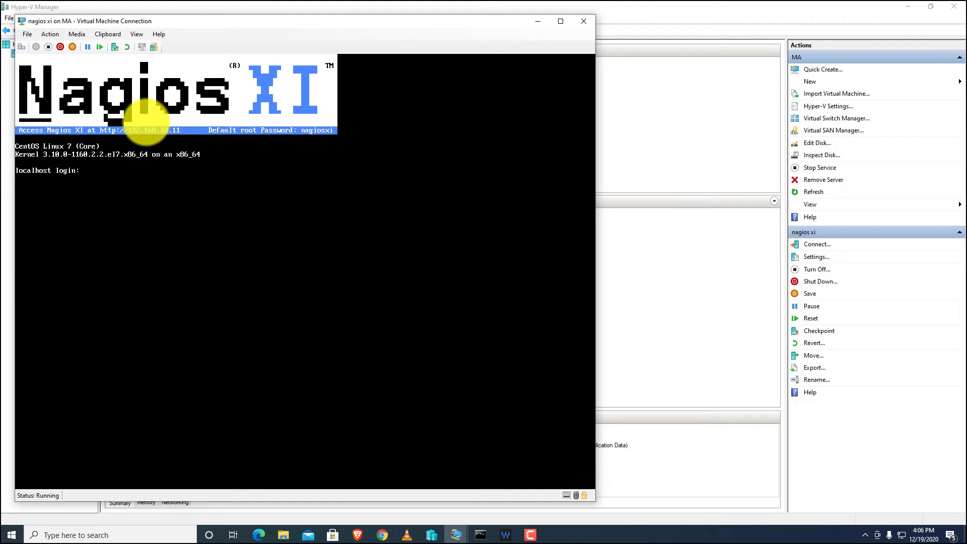
# Log in to the VM console as root with the default password and launch nmtui.
pyautogui.press('Return')
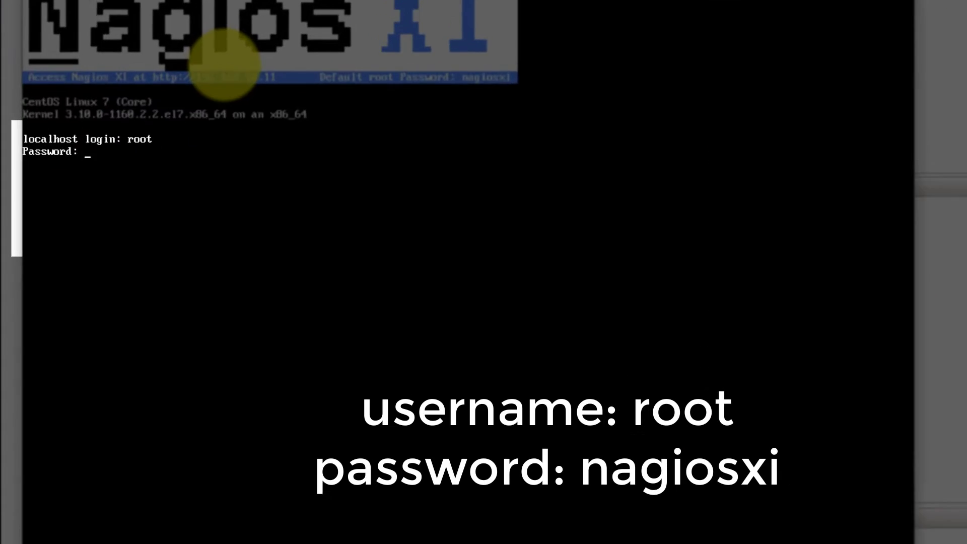
pyautogui.write('nagiosxi')
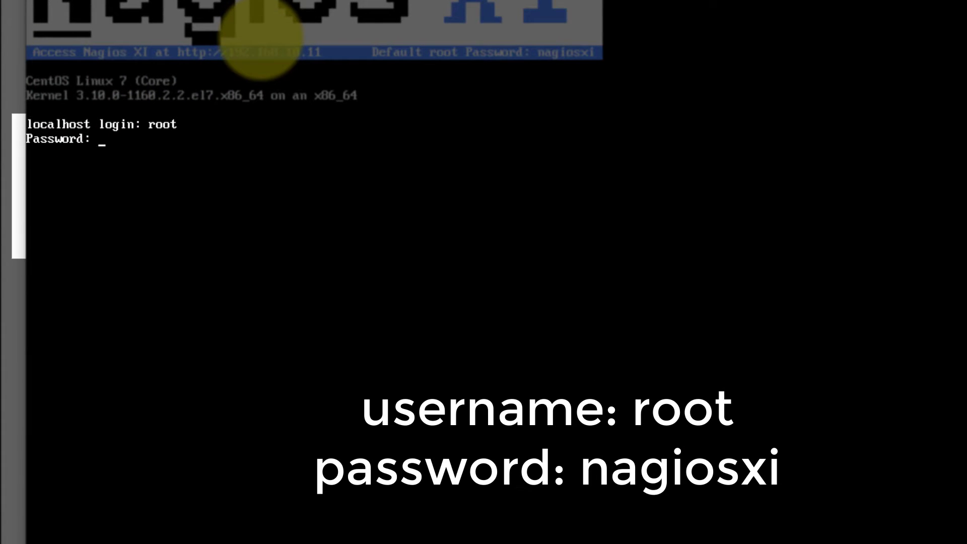
pyautogui.press('Return')
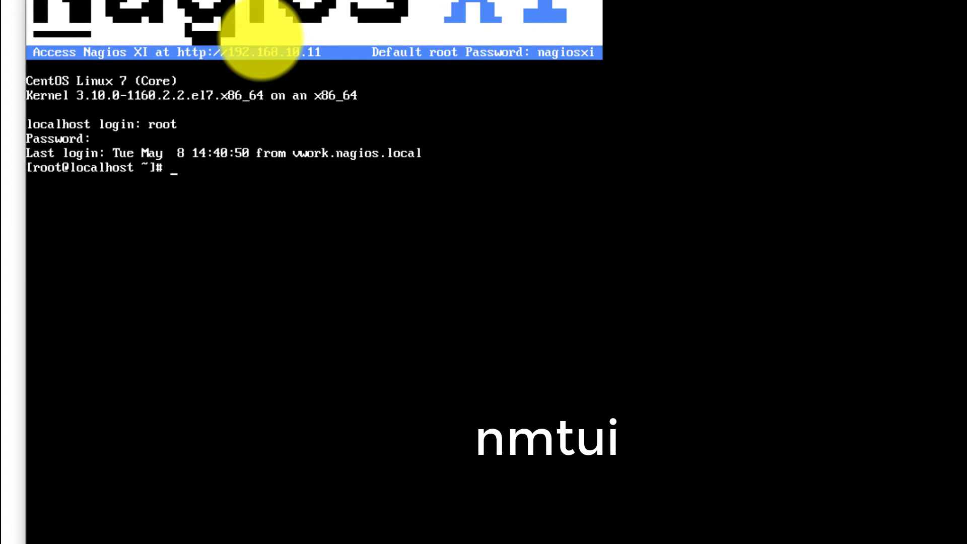
pyautogui.write('nmtui')
pyautogui.press('Return')
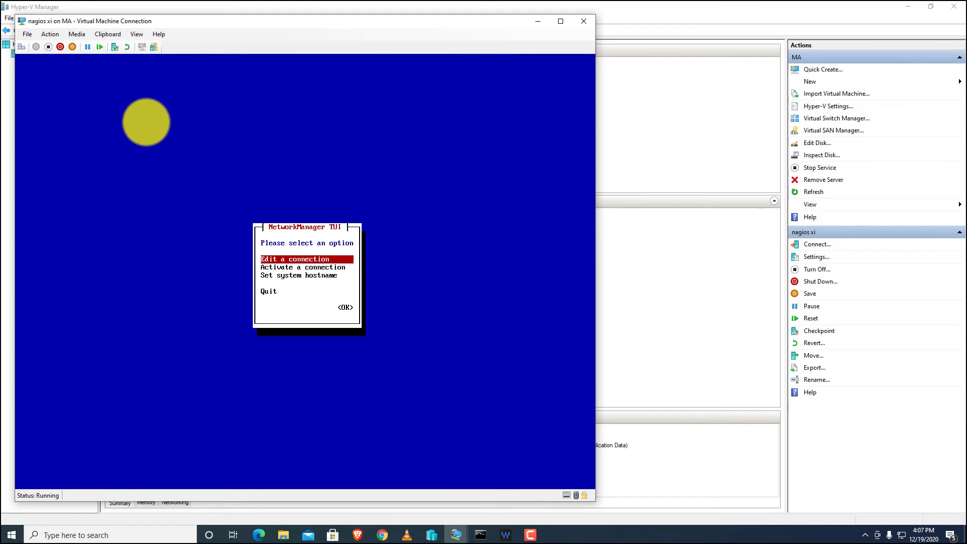
# Edit Wired connection 1 and switch its IPv4 configuration to Manual.
pyautogui.press('Return')
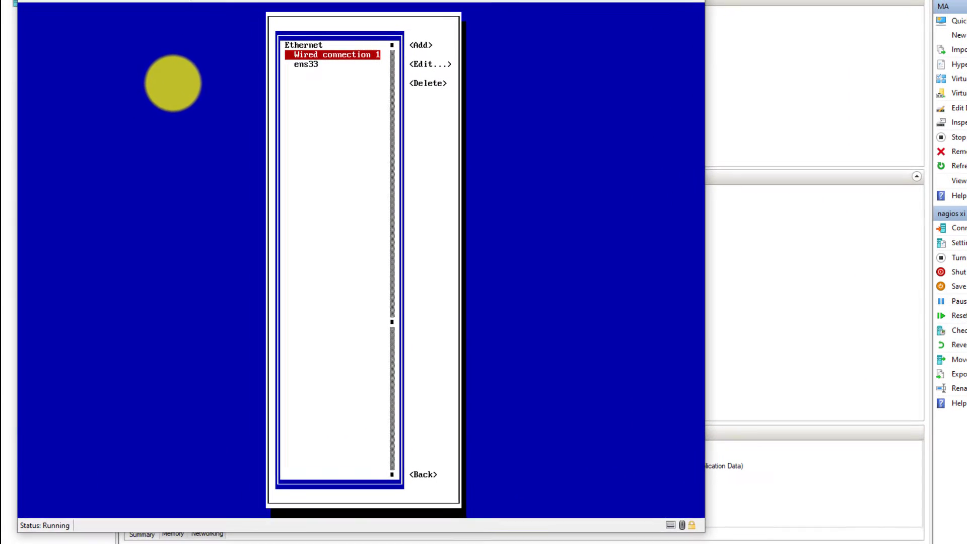
pyautogui.press('Tab')
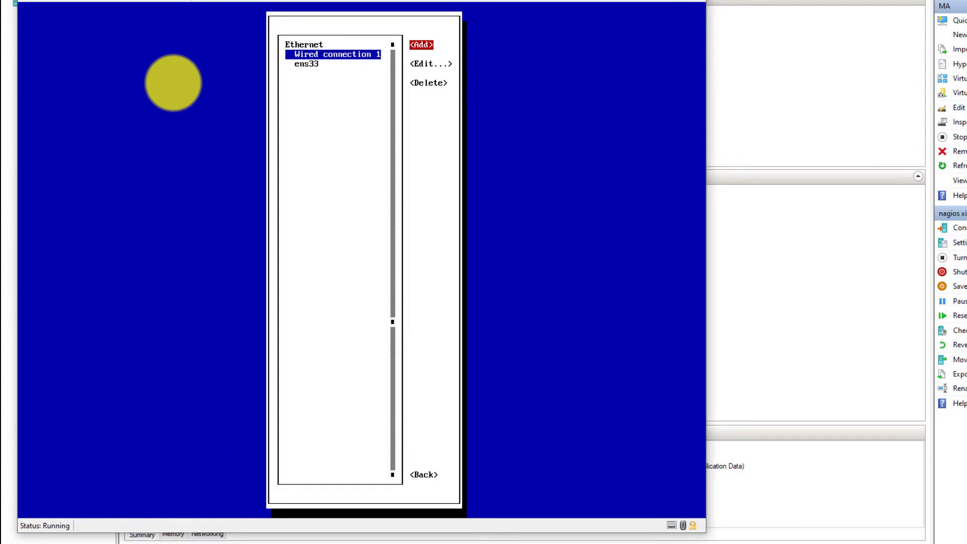
pyautogui.press('Tab')
pyautogui.press('Return')
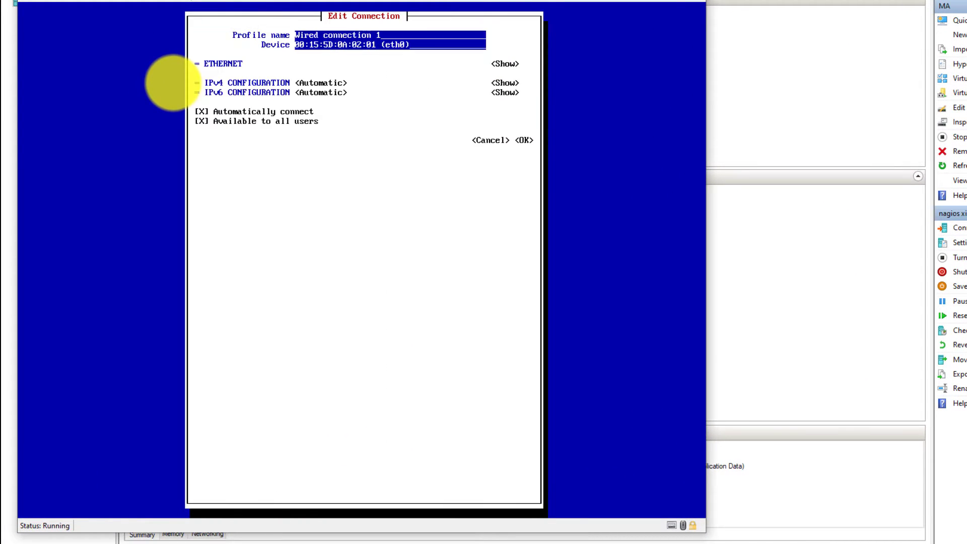
pyautogui.press('Tab')
pyautogui.press('Tab')
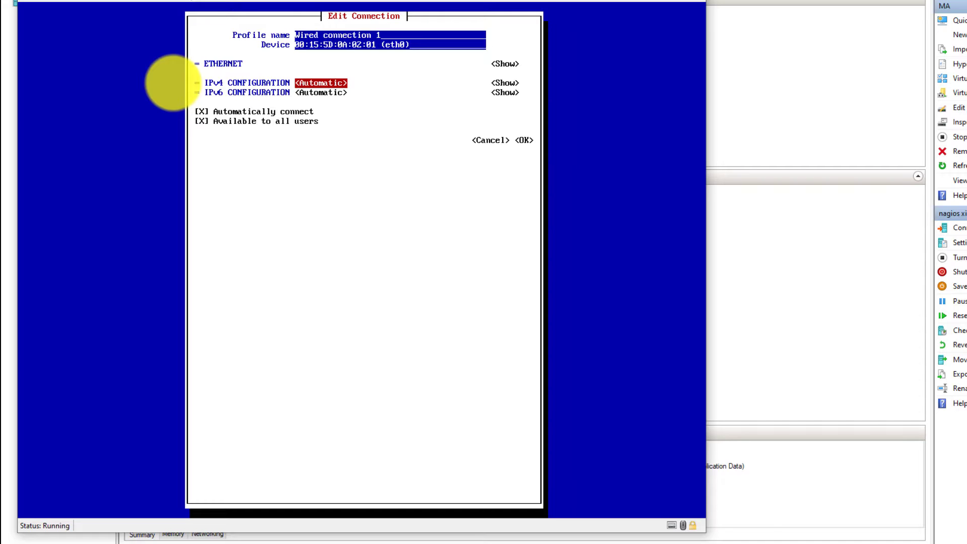
pyautogui.press('Return')
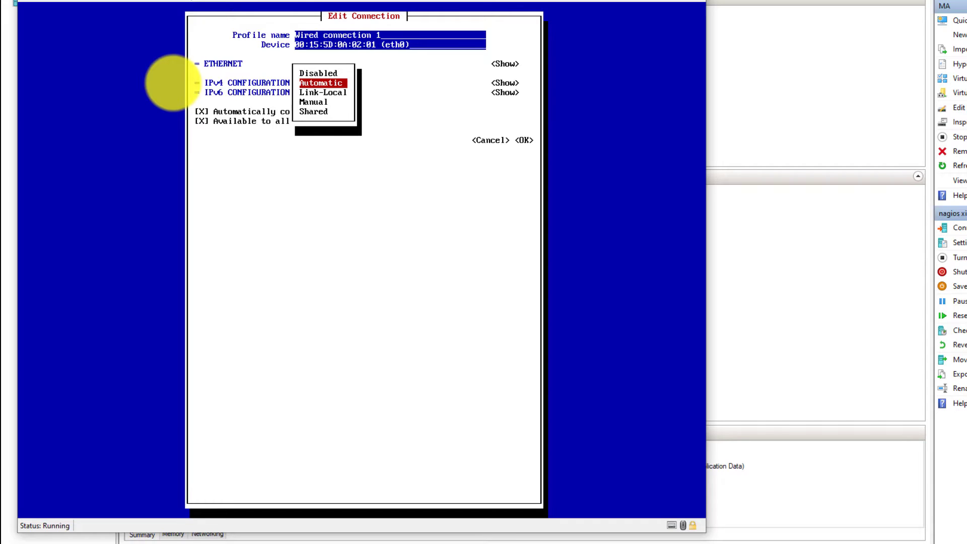
pyautogui.press('Down')
pyautogui.press('Down')
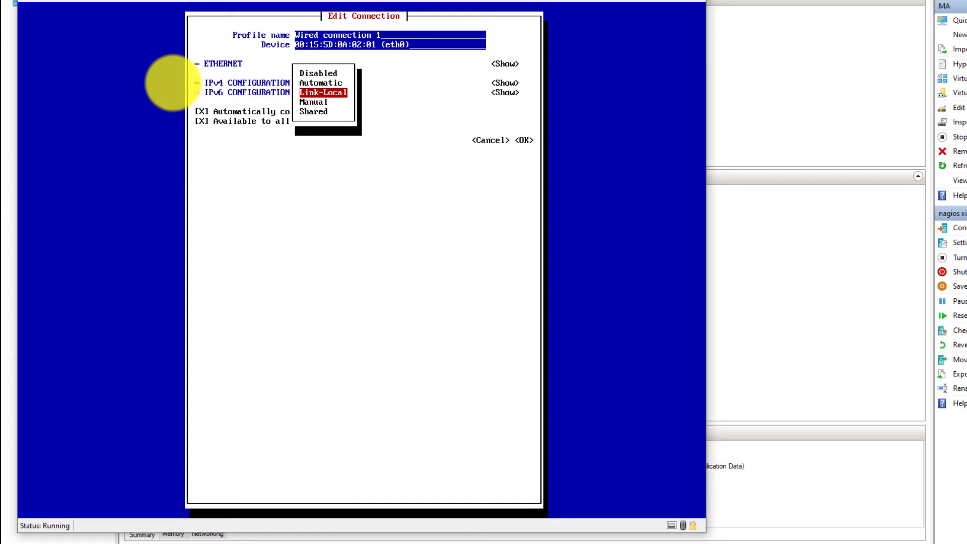
pyautogui.press('Return')
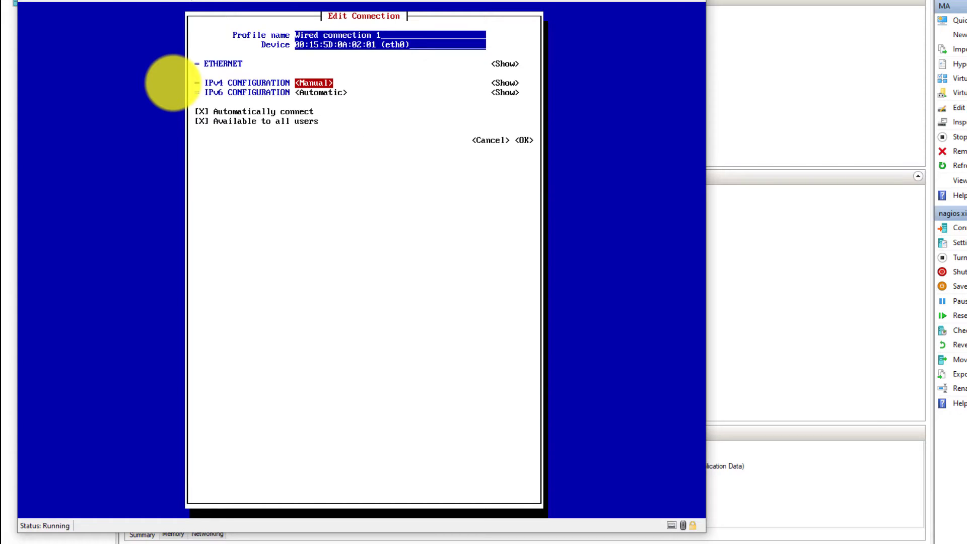
pyautogui.press('Tab')
pyautogui.press('Return')
# Enter address 192.168.10.50, gateway 192.168.10.1 and DNS 8.8.8.8, then save the connection.
pyautogui.press('Tab')
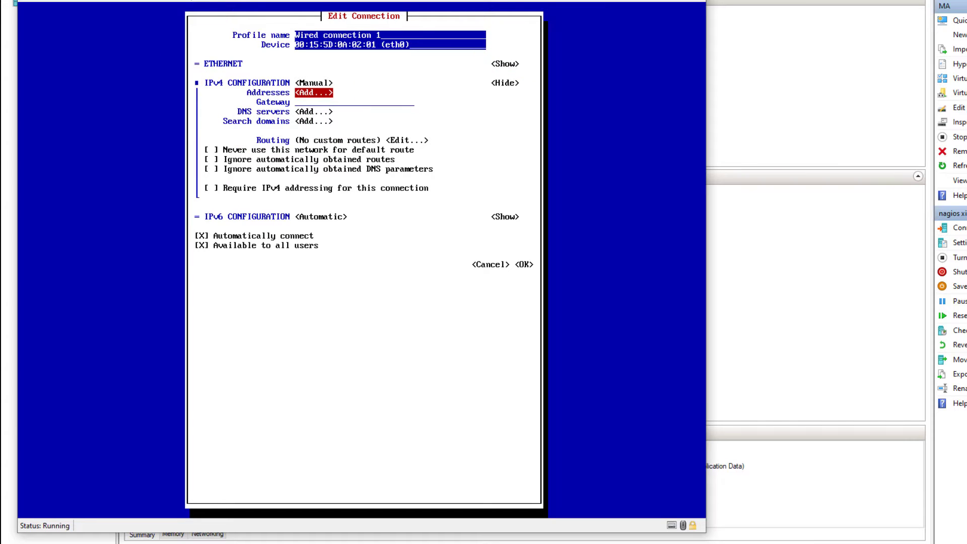
pyautogui.press('Return')
pyautogui.write('19')
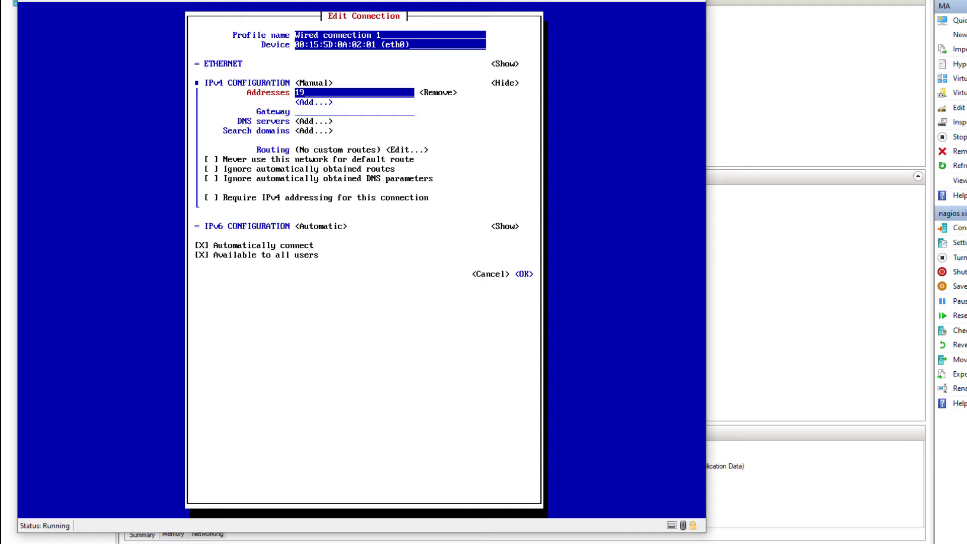
pyautogui.write('2.168.10.50')
pyautogui.press('Tab')
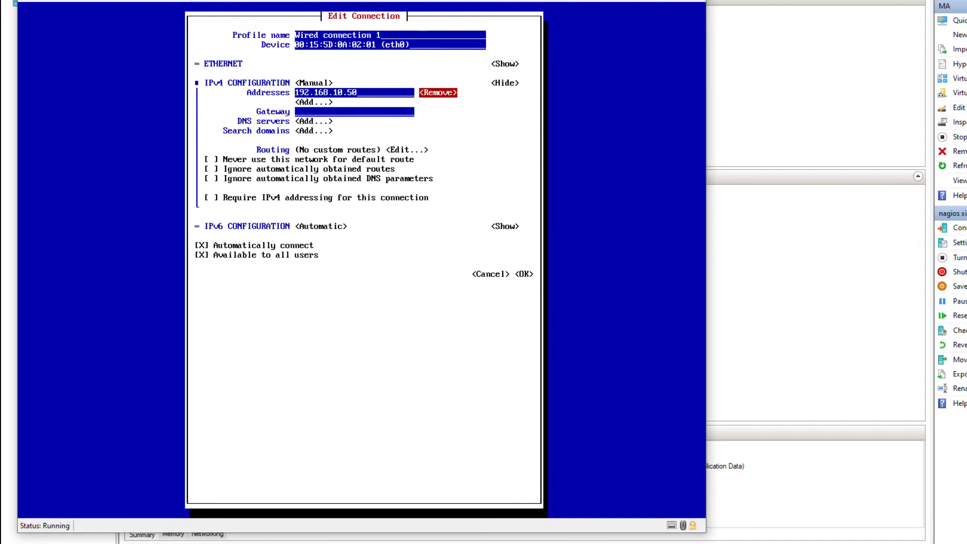
pyautogui.press('Tab')
pyautogui.press('Tab')
pyautogui.write('192')
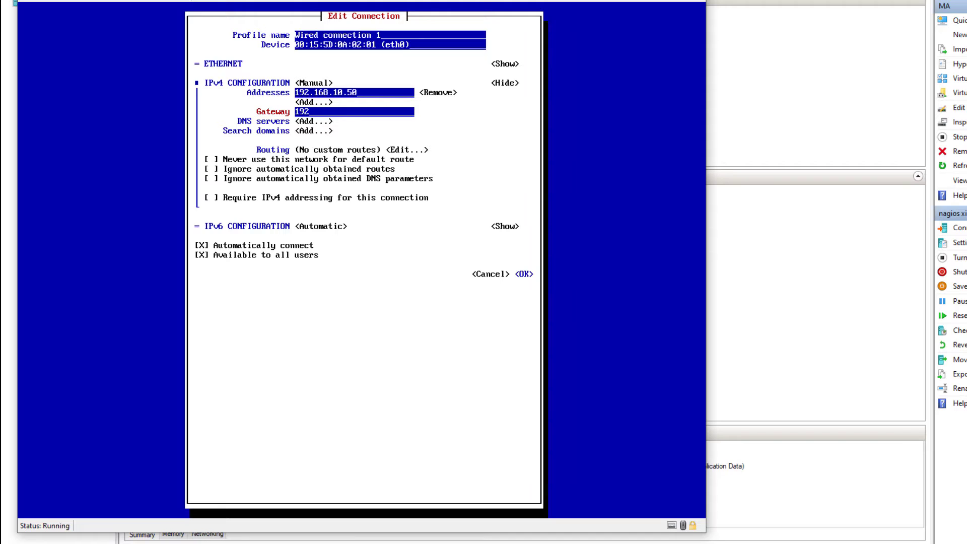
pyautogui.write('.168.10.1')
pyautogui.press('Tab')
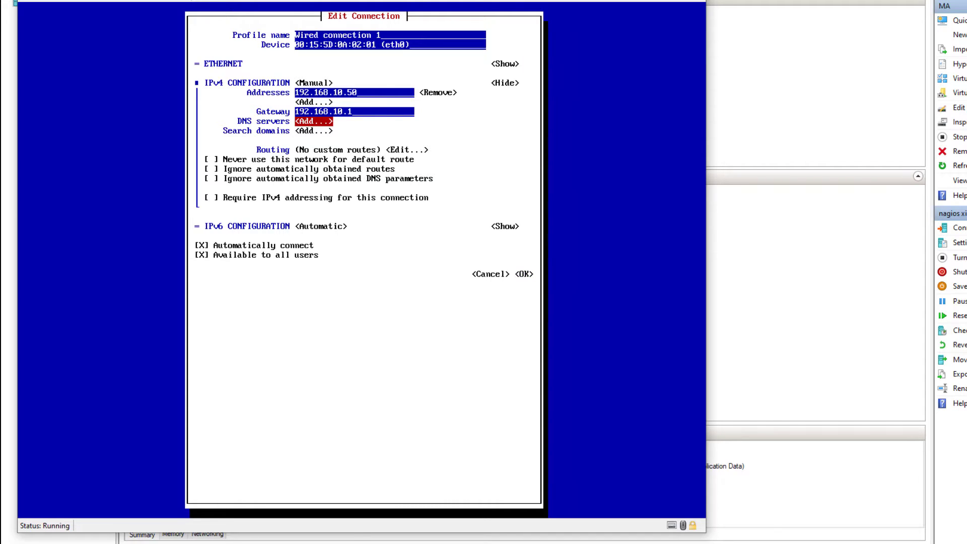
pyautogui.press('Return')
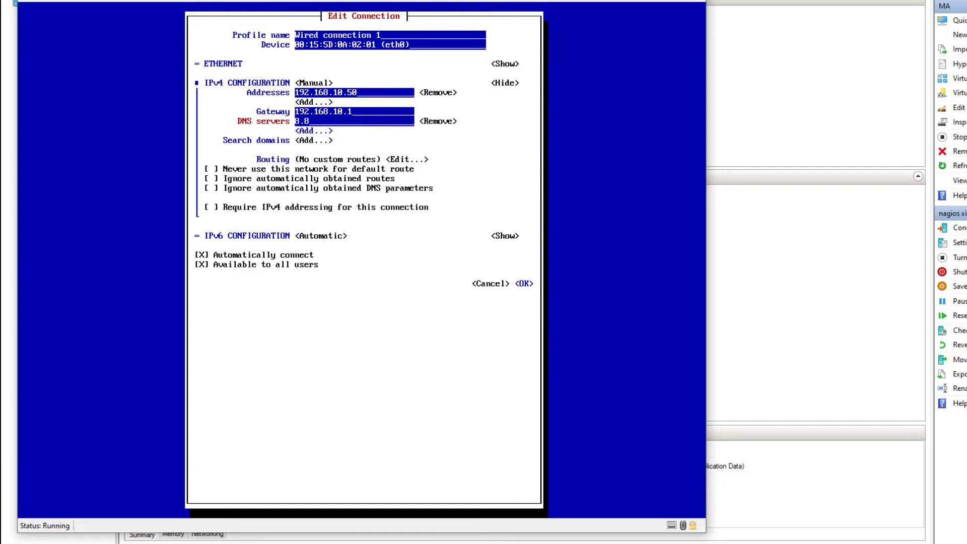
pyautogui.write('8.8.8.8')
pyautogui.press('Tab')
pyautogui.press('Tab')
pyautogui.press('Tab')
pyautogui.press('Tab')
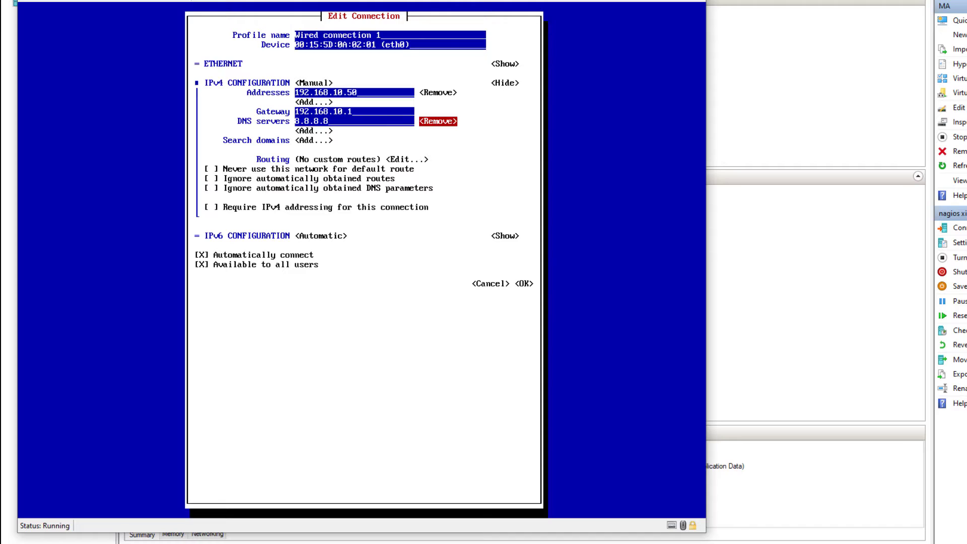
pyautogui.press('Tab')
pyautogui.press('Tab')
pyautogui.press('Tab')
pyautogui.press('Tab')
pyautogui.press('Tab')
pyautogui.press('Tab')
pyautogui.press('Tab')
pyautogui.press('Tab')
pyautogui.press('Tab')
pyautogui.press('Tab')
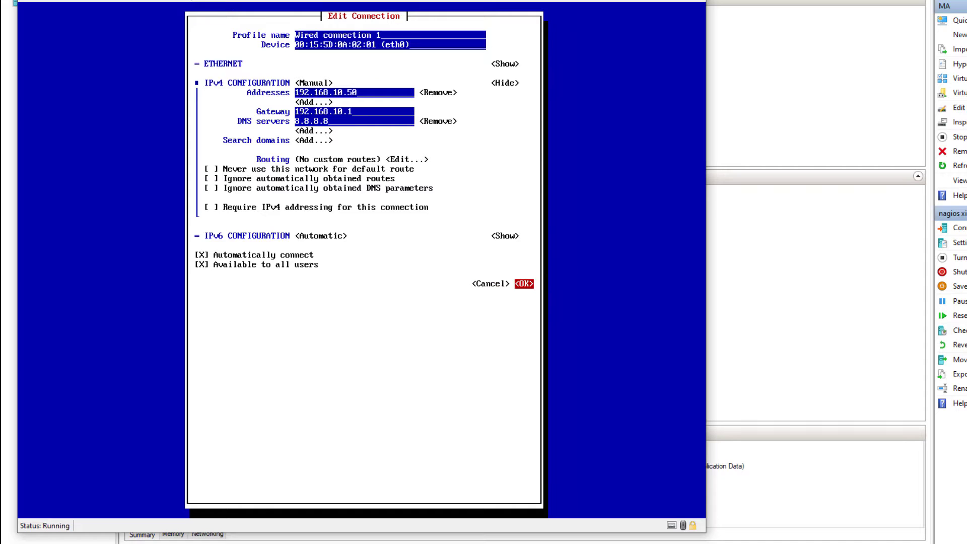
pyautogui.press('Return')
pyautogui.press('Down')
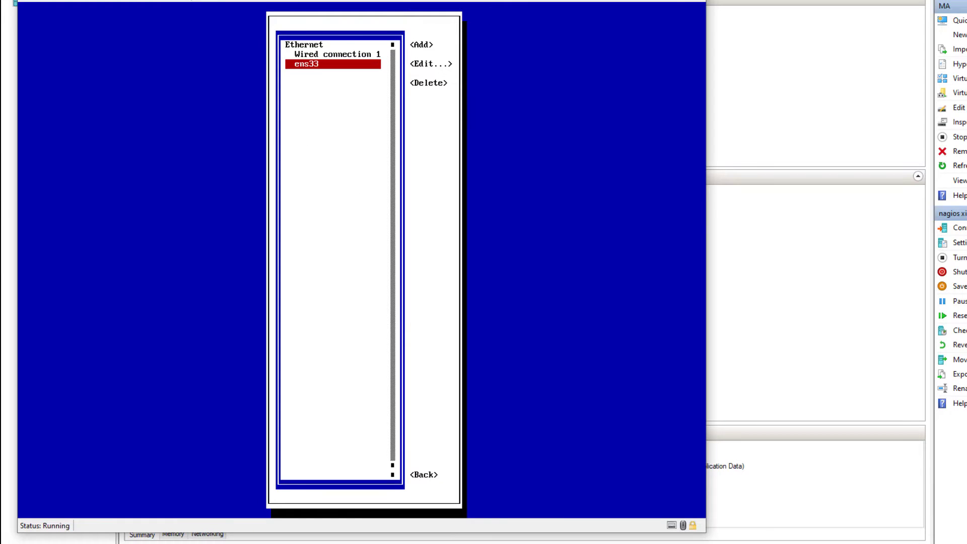
# Go back to the nmtui main menu and quit the NetworkManager interface.
pyautogui.press('Tab')
pyautogui.press('Tab')
pyautogui.press('Tab')
pyautogui.press('Tab')
pyautogui.press('Return')
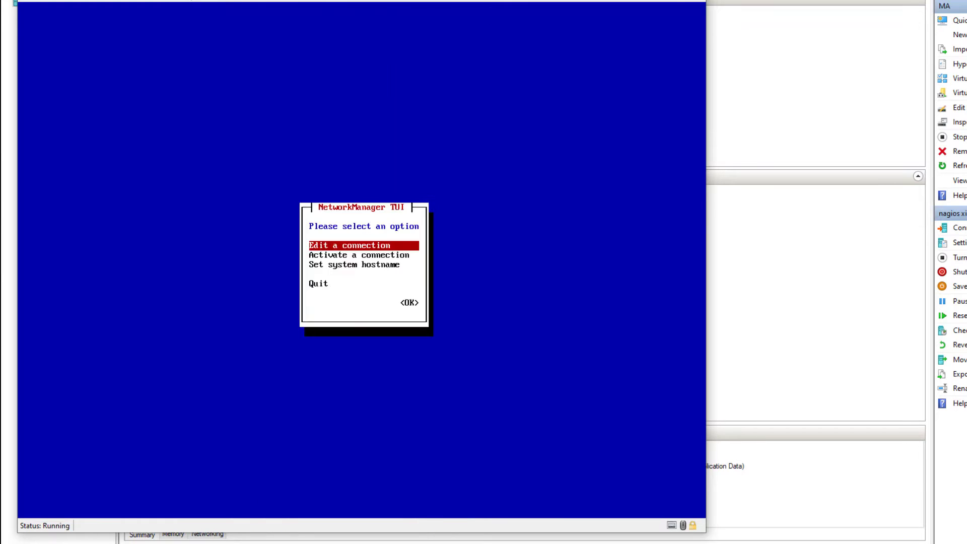
pyautogui.press('Down')
pyautogui.press('Down')
pyautogui.press('Down')
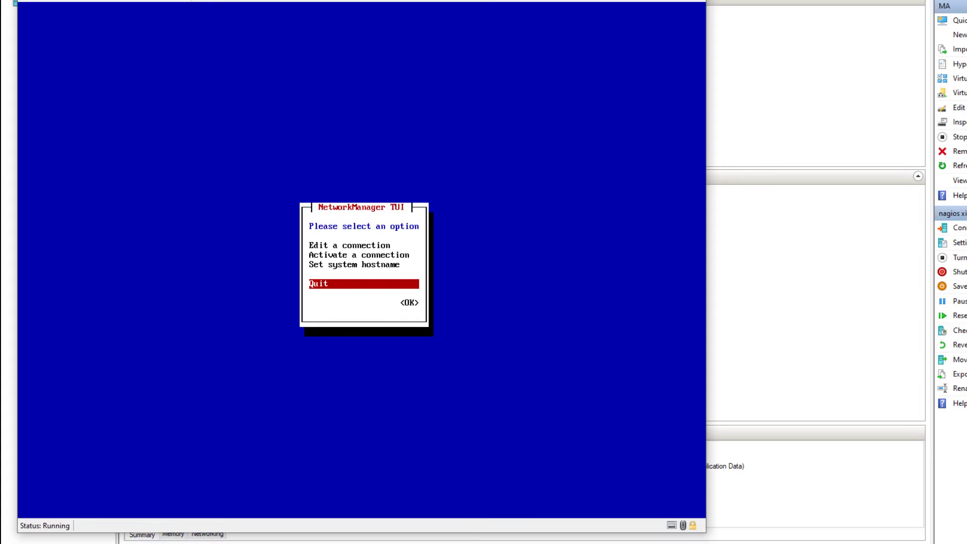
pyautogui.press('Tab')
pyautogui.press('Return')
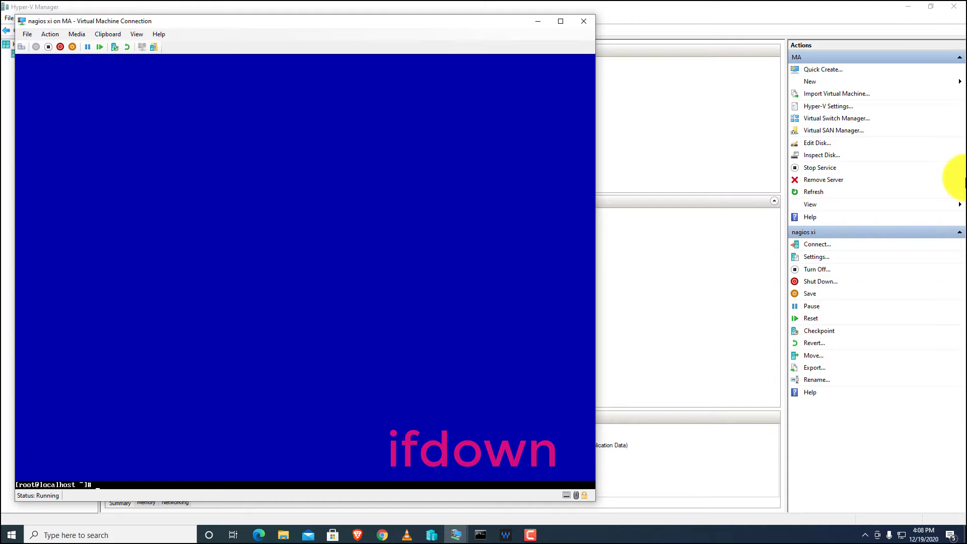
# Run ip addr show to list the VM's network interfaces.
pyautogui.write('down')
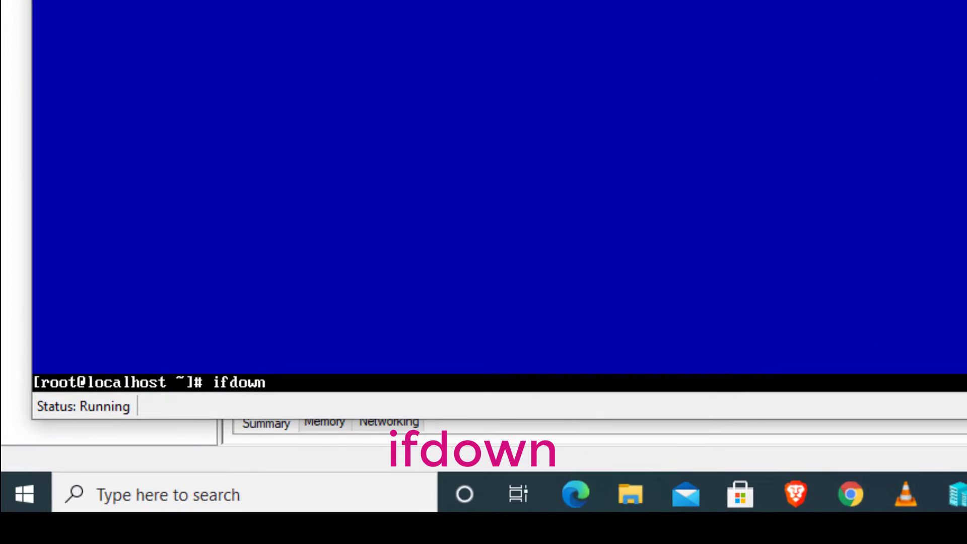
pyautogui.write(' en')
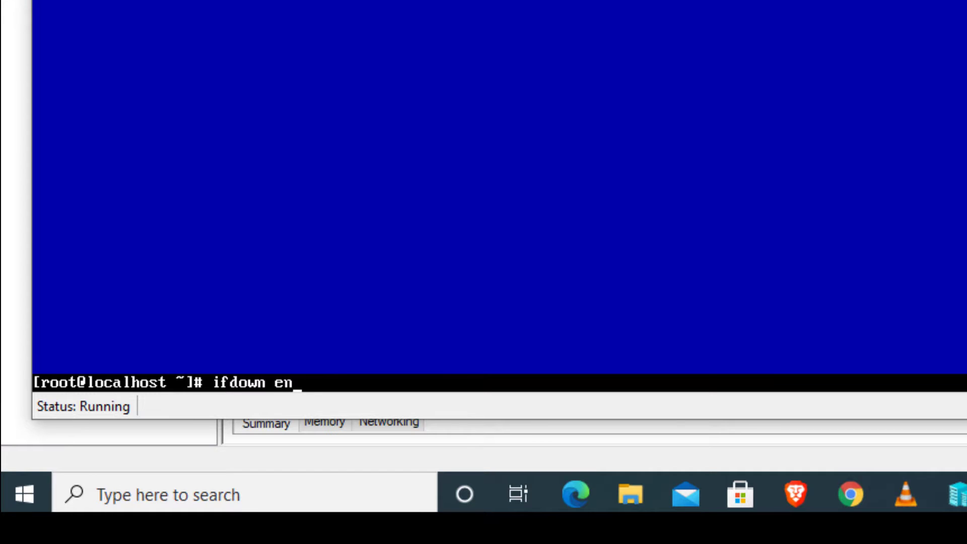
pyautogui.press('BackSpace')
pyautogui.press('BackSpace')
pyautogui.press('BackSpace')
pyautogui.press('BackSpace')
pyautogui.press('BackSpace')
pyautogui.press('BackSpace')
pyautogui.press('BackSpace')
pyautogui.press('BackSpace')
pyautogui.press('BackSpace')
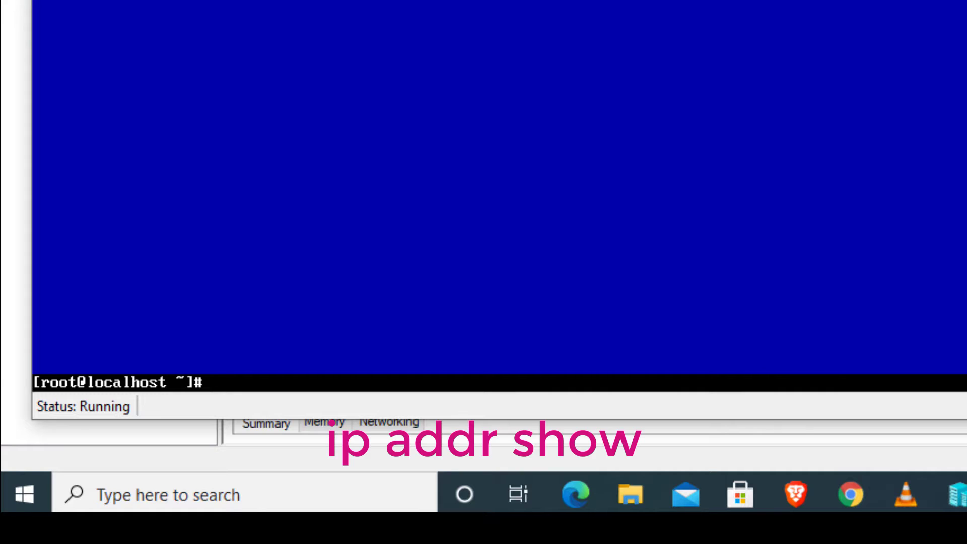
pyautogui.write('ip addr show')
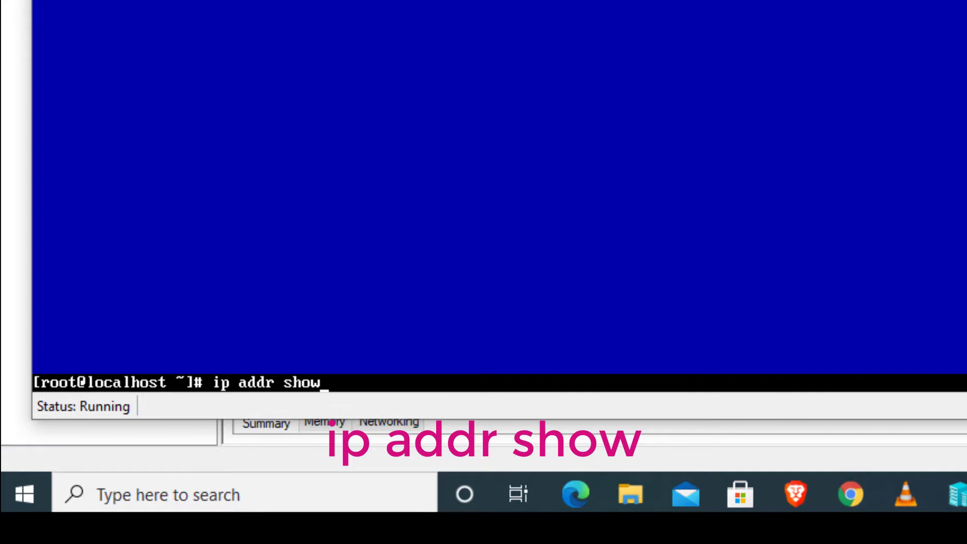
pyautogui.press('Return')
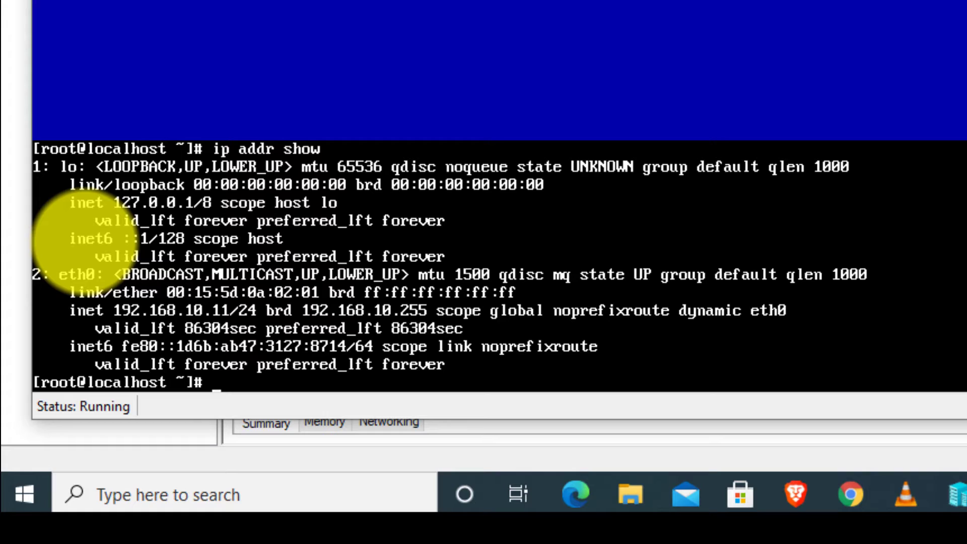
# Take the eth0 interface down with ifdown eth0.
pyautogui.write('ifdon')
pyautogui.write('n')
pyautogui.press('BackSpace')
pyautogui.press('BackSpace')
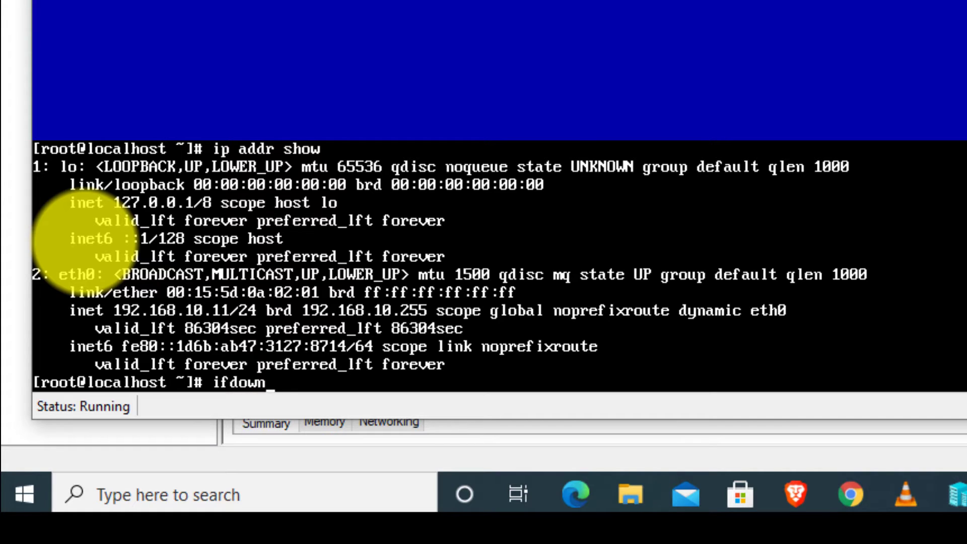
pyautogui.write('n eth0')
pyautogui.press('Return')
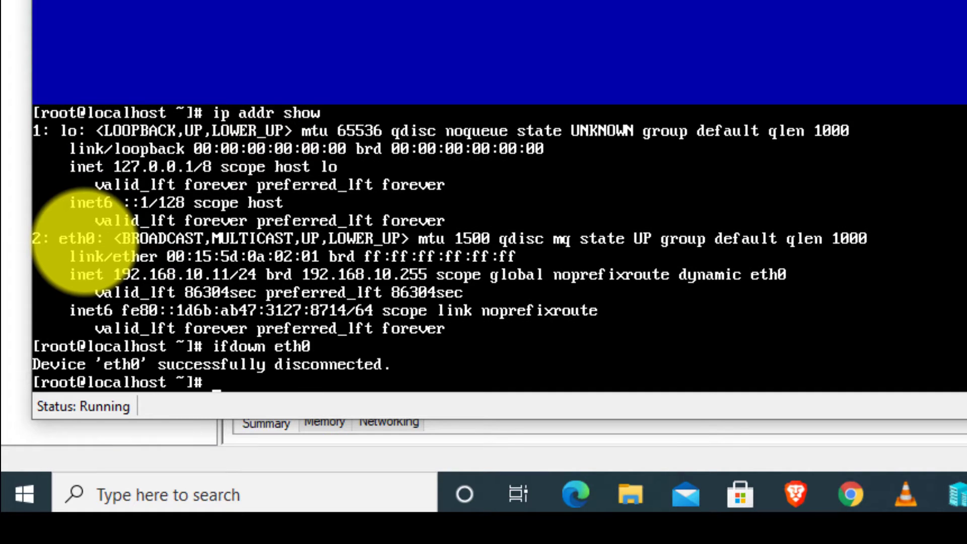
# Bring eth0 back up with ifup eth0 and confirm ip addr show reports 192.168.10.50/24.
pyautogui.press('Up')
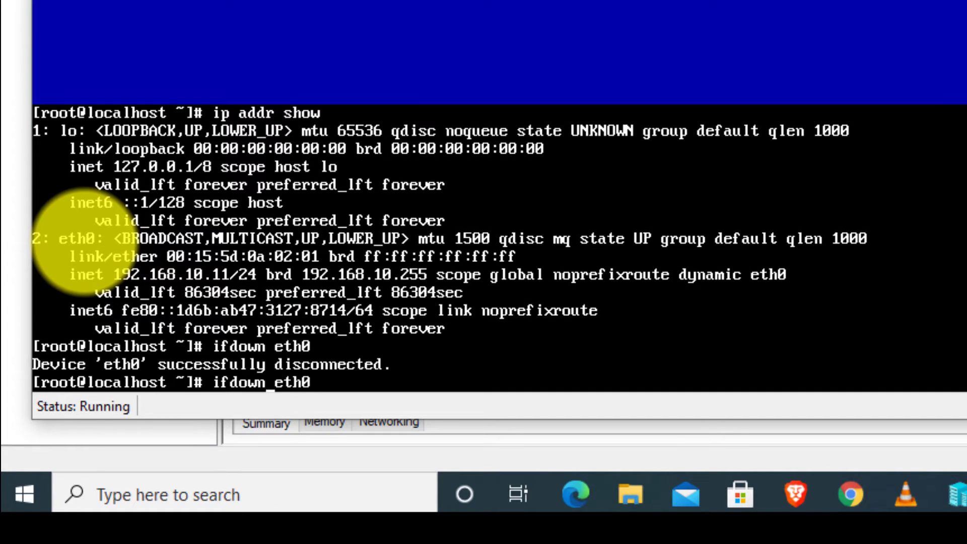
pyautogui.press('BackSpace')
pyautogui.press('BackSpace')
pyautogui.press('BackSpace')
pyautogui.press('BackSpace')
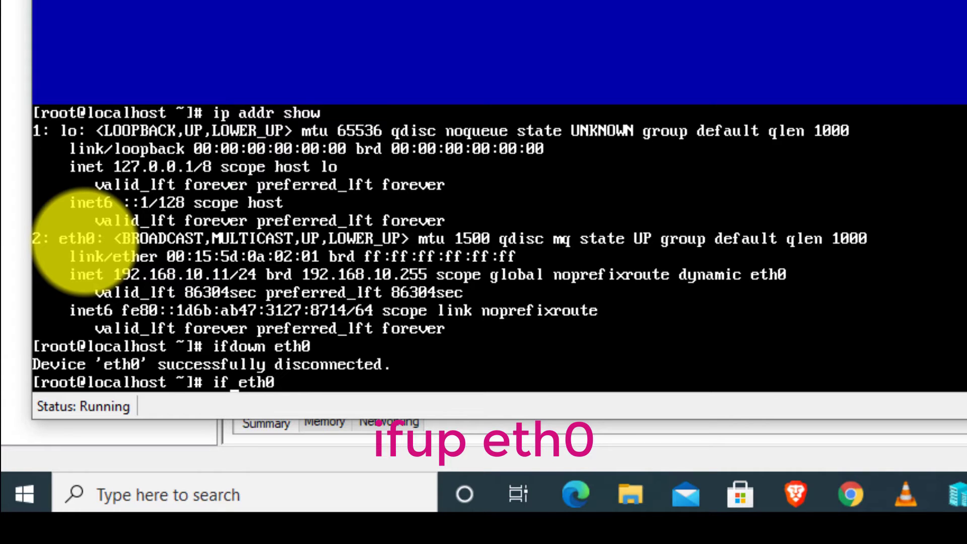
pyautogui.write('i[')
pyautogui.press('BackSpace')
pyautogui.press('BackSpace')
pyautogui.press('BackSpace')
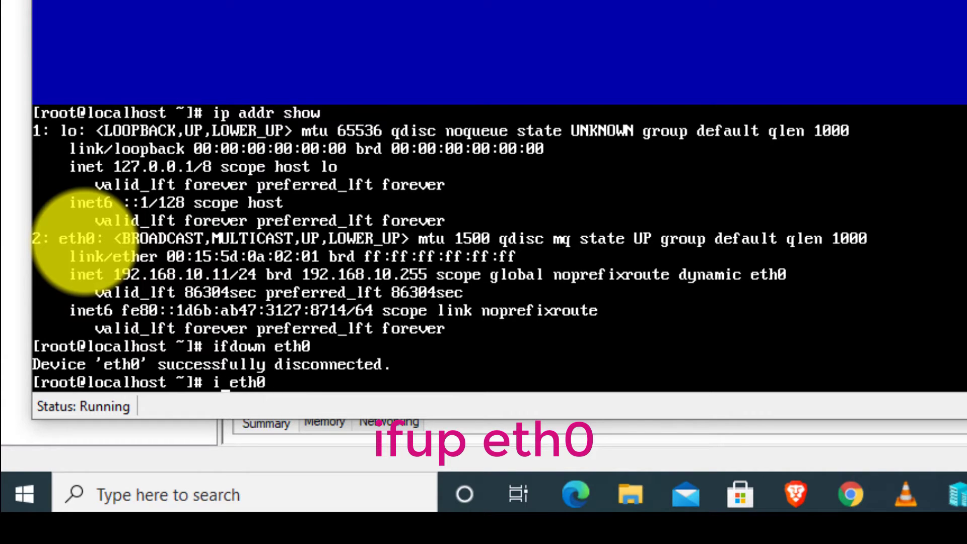
pyautogui.write('fup')
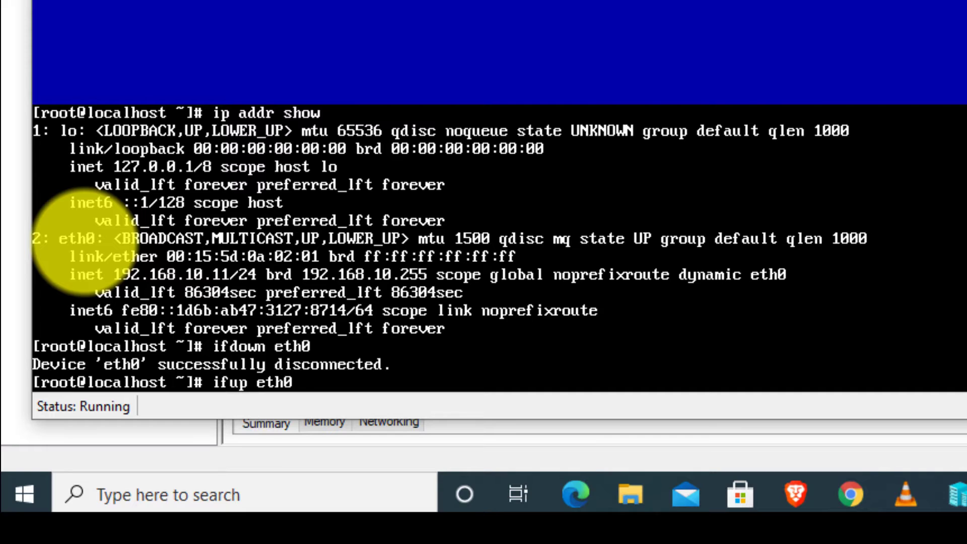
pyautogui.press('Return')
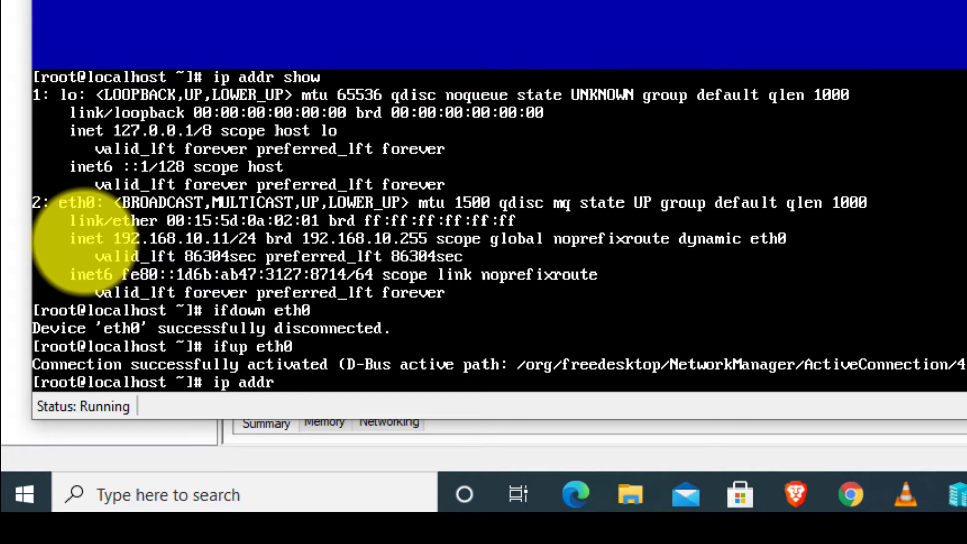
pyautogui.write('show')
pyautogui.press('Return')
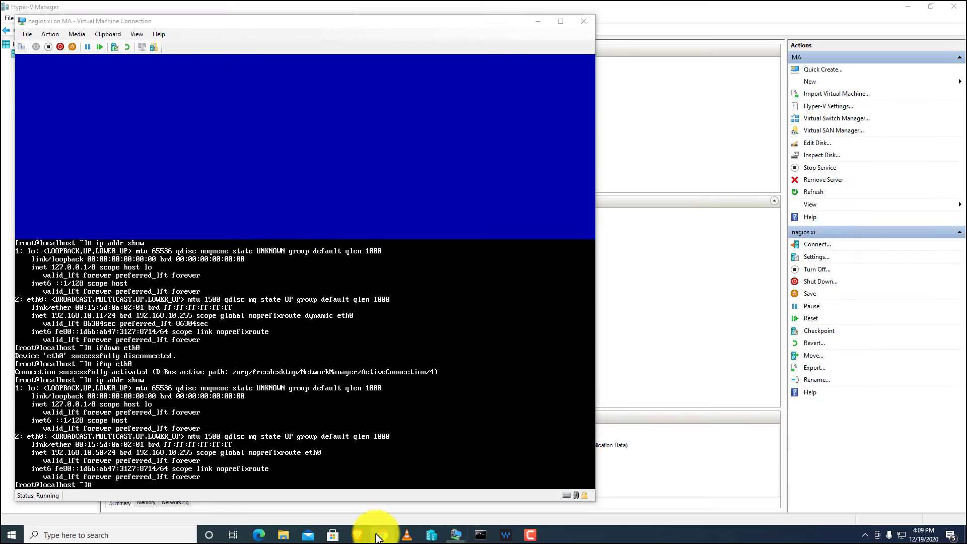
# Open Chrome maximized and browse to 192.168.10.50 to reach the Nagios XI Welcome page.
pyautogui.click(378, 536)
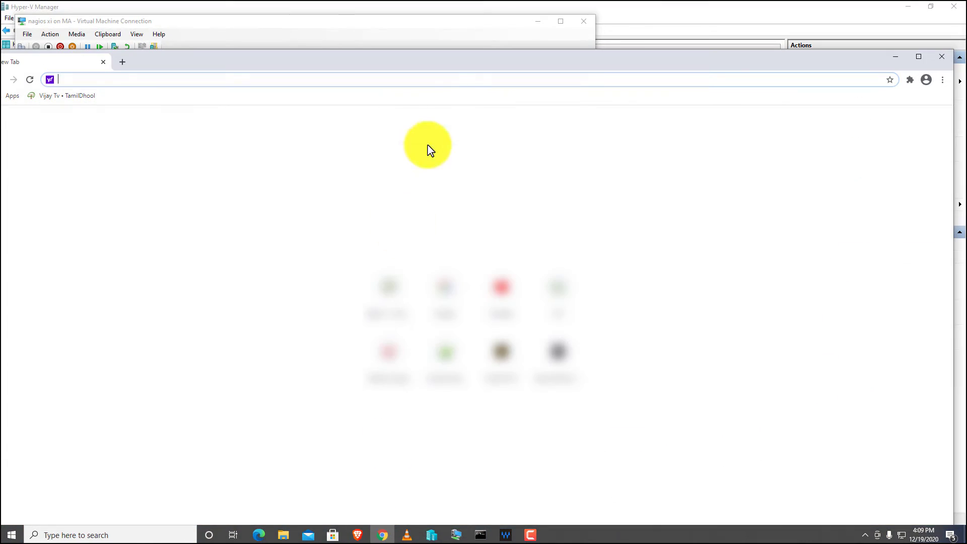
pyautogui.doubleClick(417, 62)
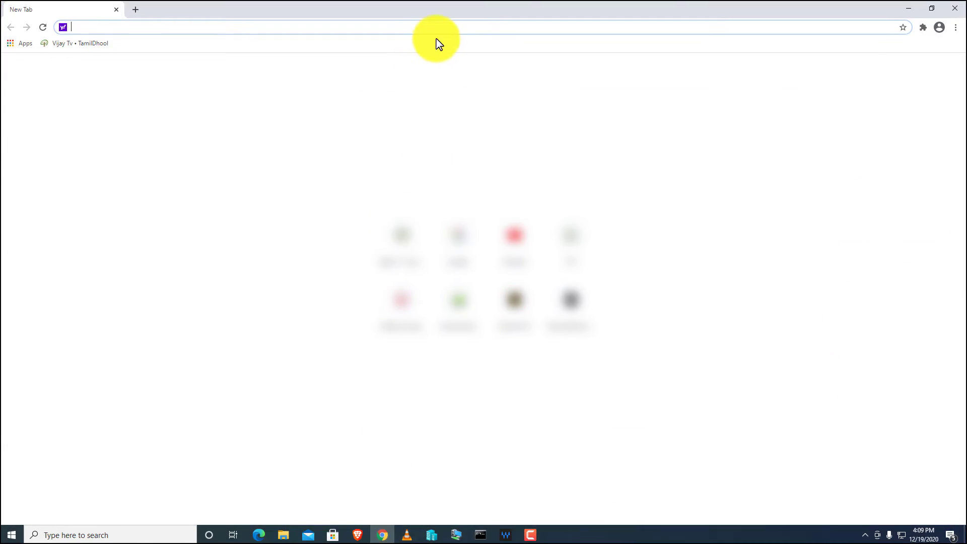
pyautogui.write('192.168.')
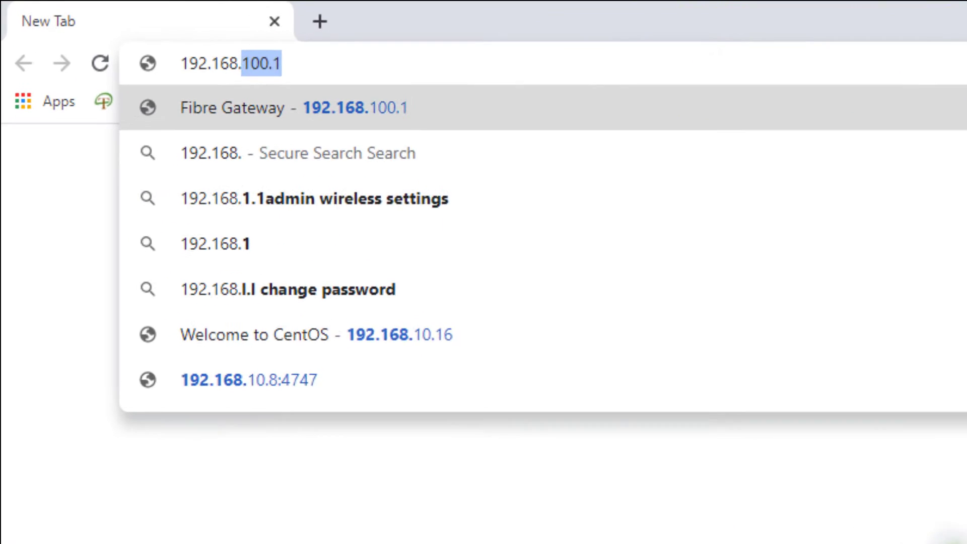
pyautogui.write('10.50')
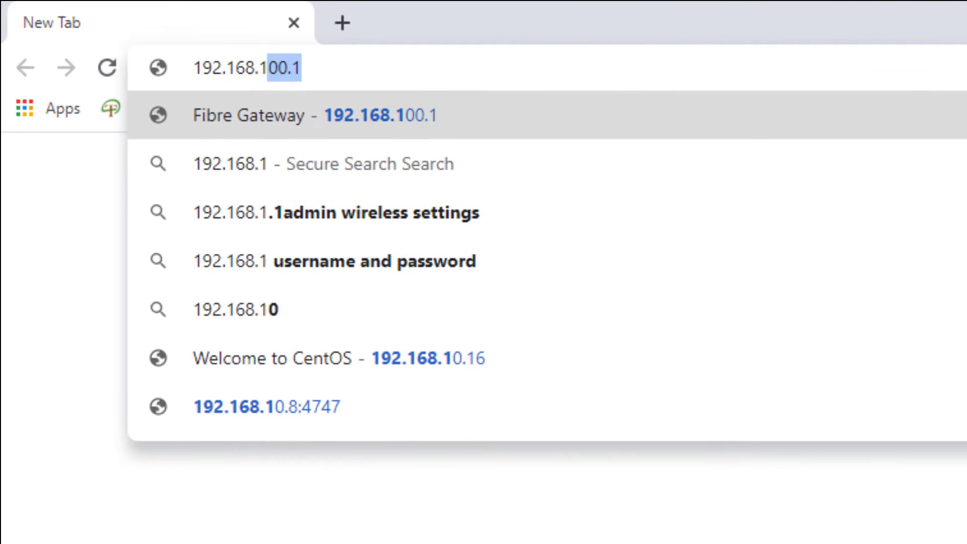
pyautogui.press('Return')
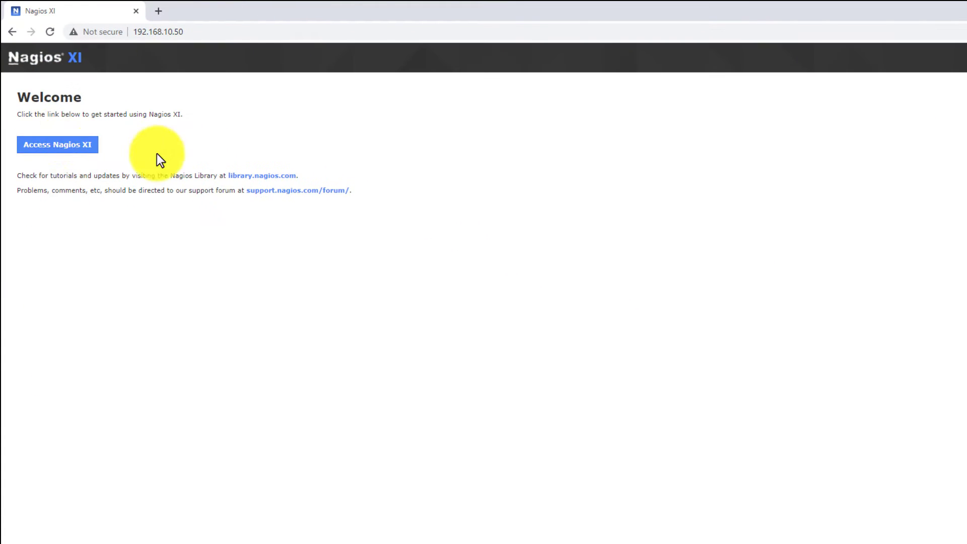
# Launch the Nagios XI setup and set the timezone to (UTC+03:00) Kuwait.
pyautogui.click(84, 148)
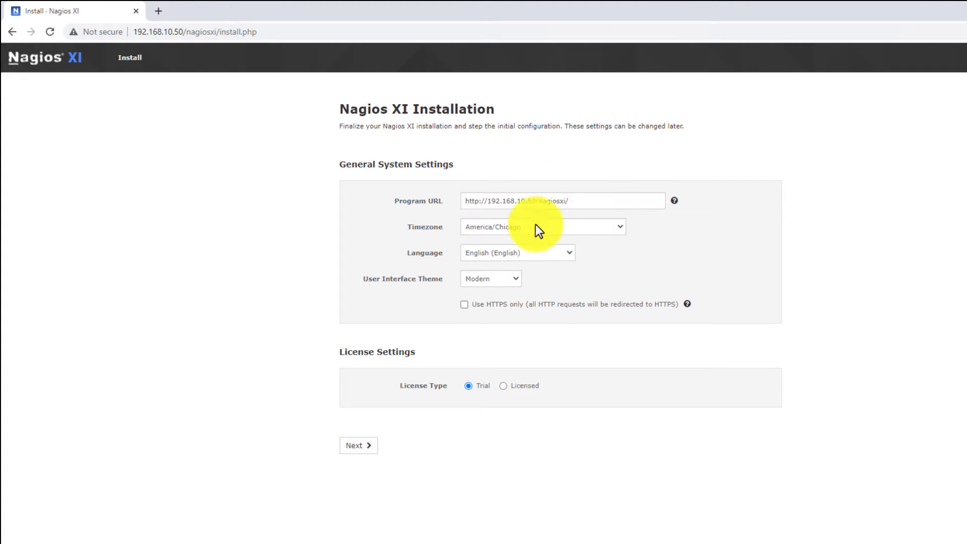
pyautogui.click(491, 234)
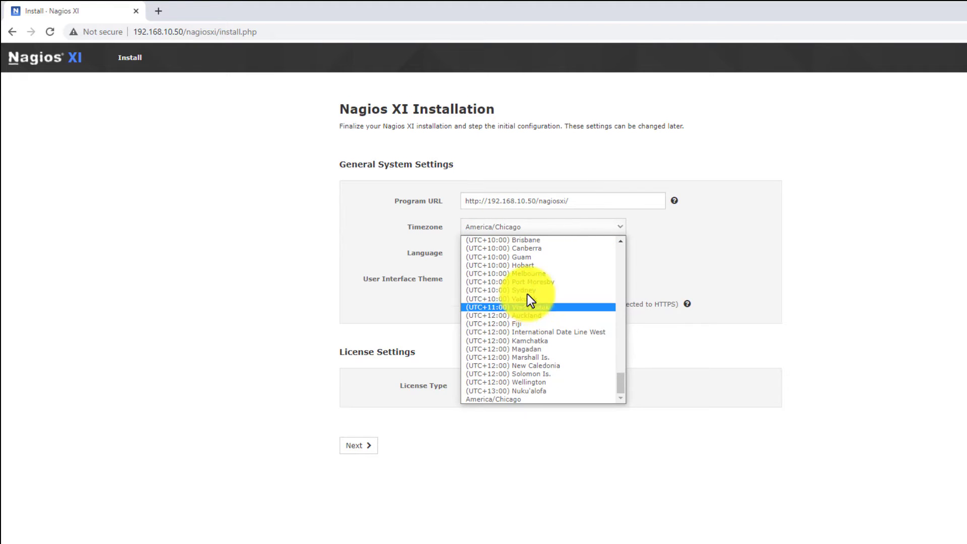
pyautogui.scroll(10, 536, 340)
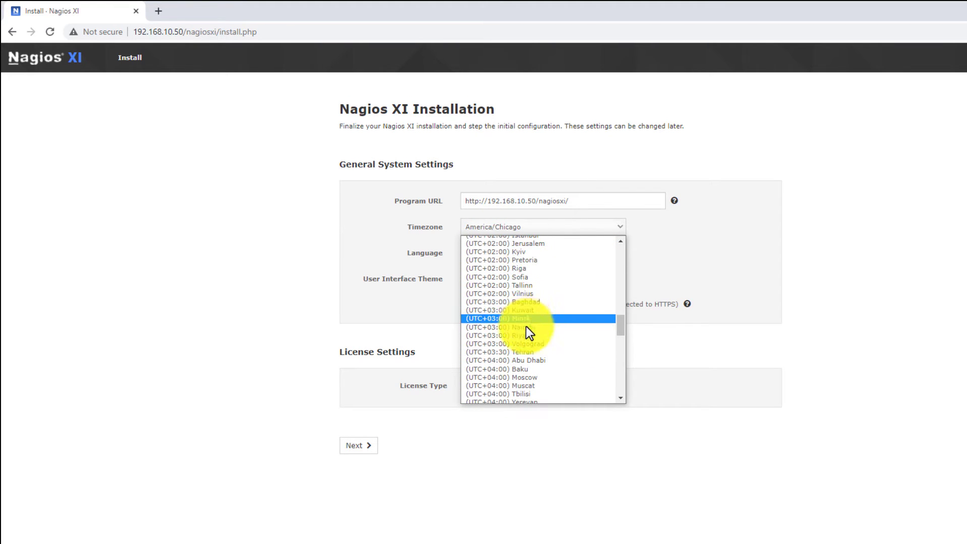
pyautogui.click(539, 309)
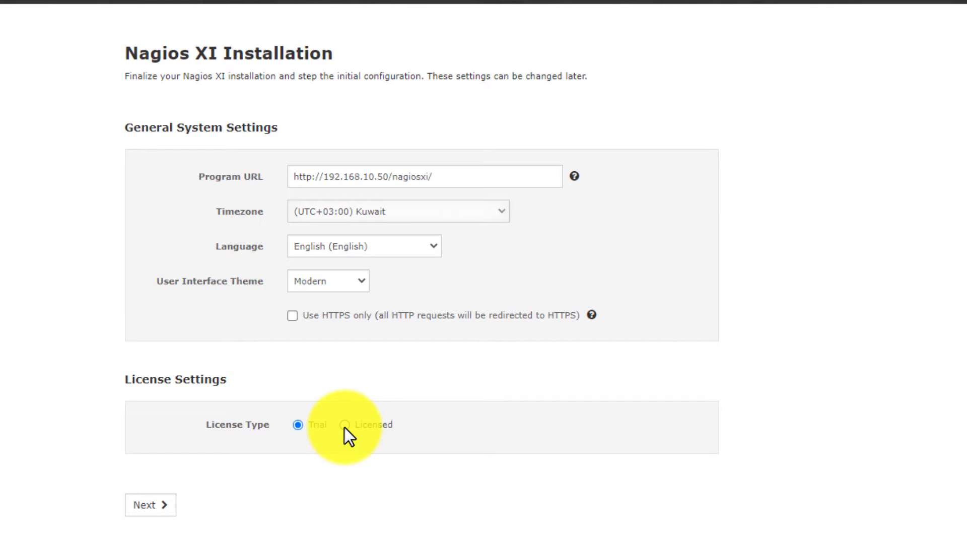
# On the admin account settings, replace the admin password with a new one and finish the install.
pyautogui.click(152, 507)
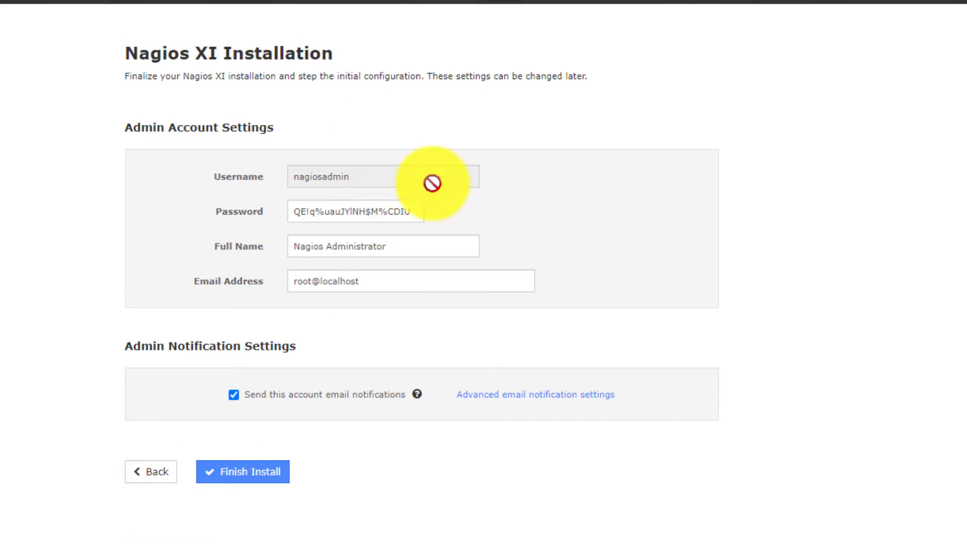
pyautogui.moveTo(401, 247); pyautogui.dragTo(280, 260)
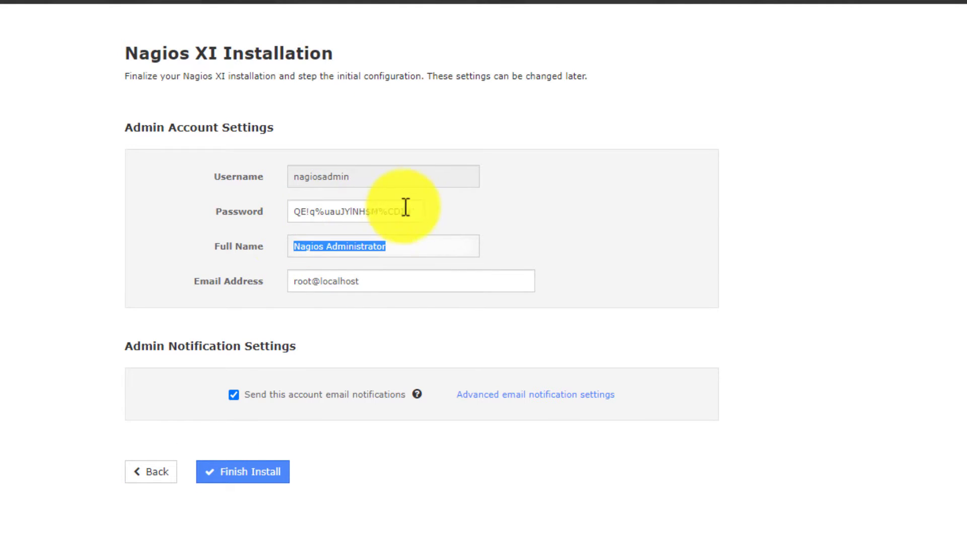
pyautogui.moveTo(416, 212); pyautogui.dragTo(267, 224)
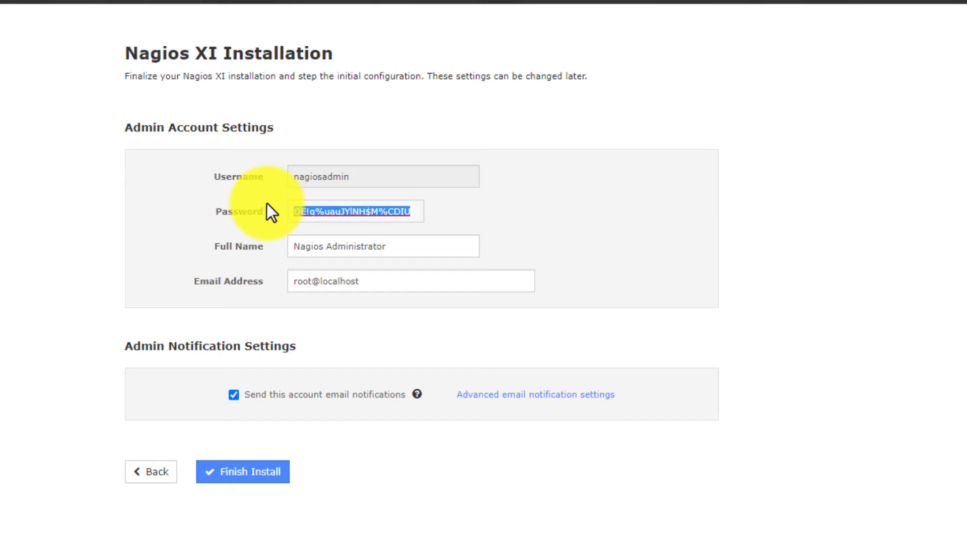
pyautogui.write('test123')
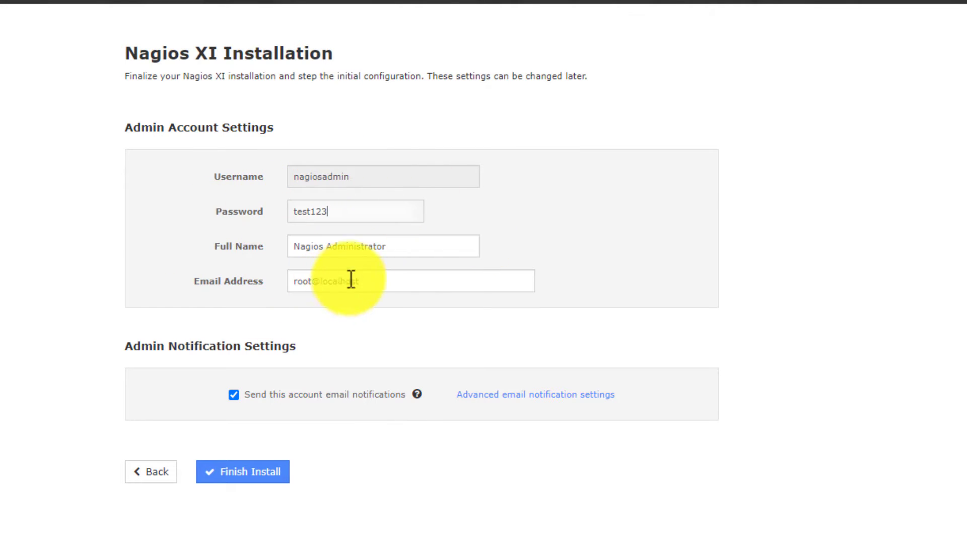
pyautogui.moveTo(378, 275); pyautogui.dragTo(281, 284)
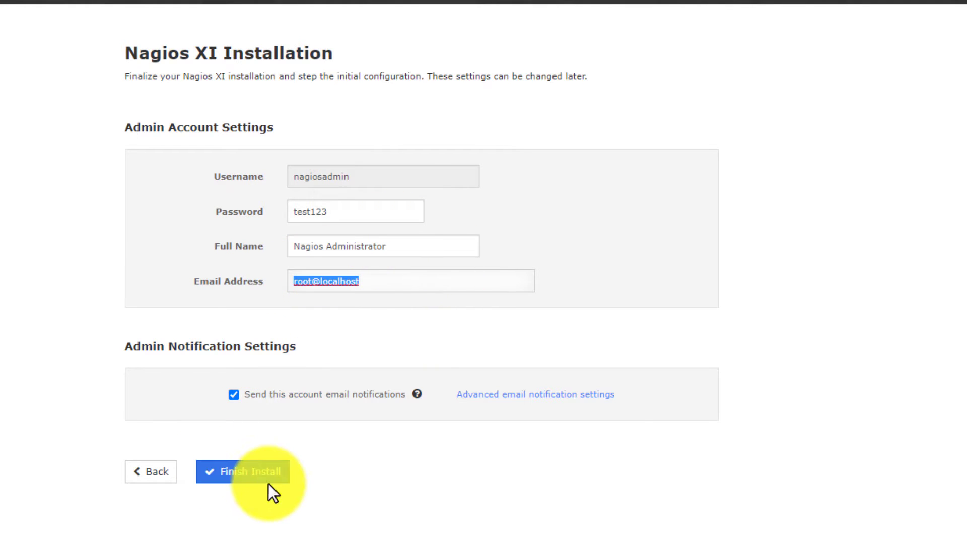
pyautogui.click(238, 482)
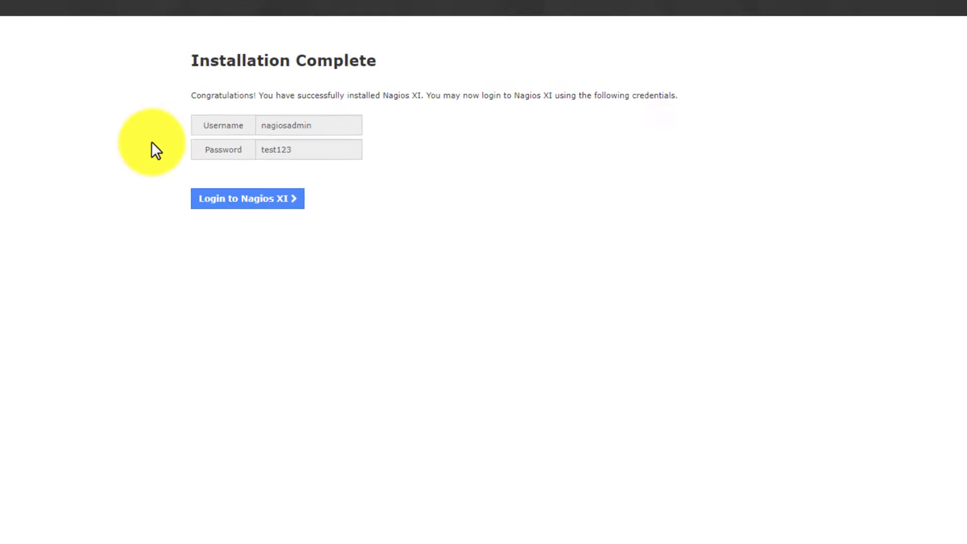
# Highlight the admin username and password listed on the Installation Complete page.
pyautogui.moveTo(431, 126); pyautogui.dragTo(389, 134)
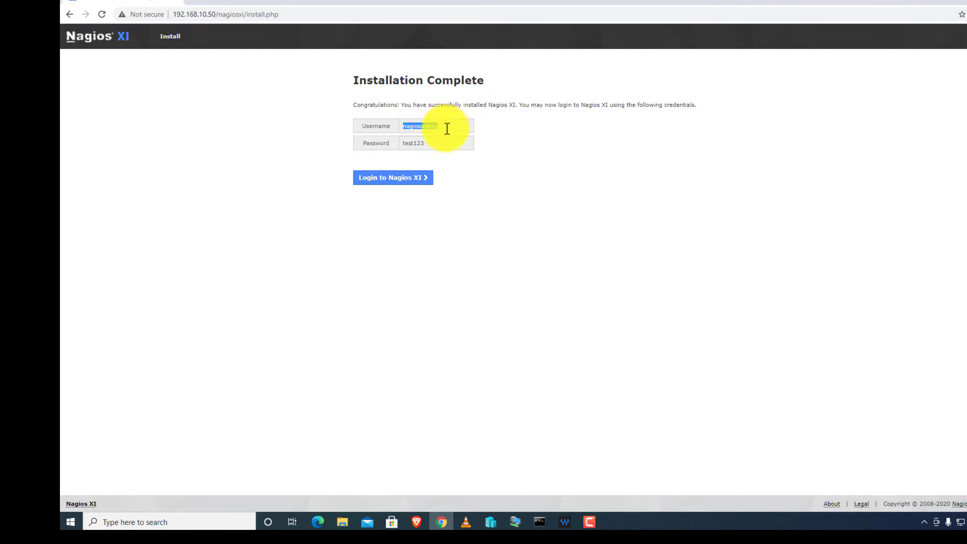
pyautogui.moveTo(443, 142); pyautogui.dragTo(404, 139)
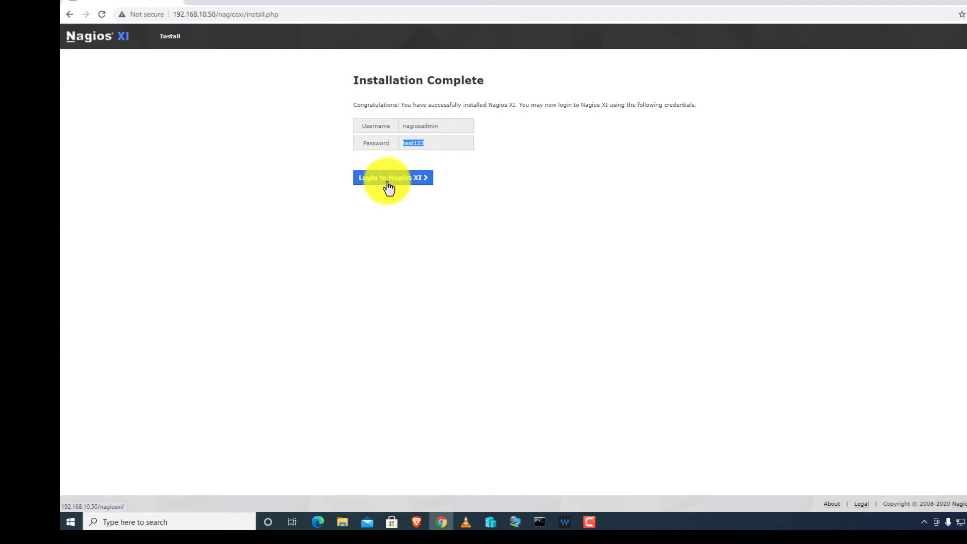
# Load the Nagios XI server at 192.168.10 in a new tab and reach the login page.
pyautogui.click(198, 2)
pyautogui.write('192.168.')
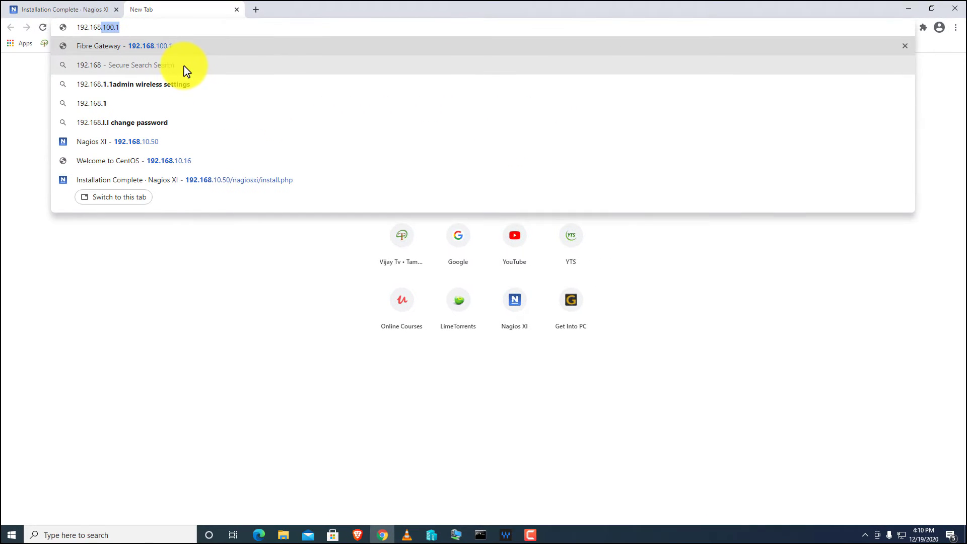
pyautogui.write('10.')
pyautogui.press('Return')
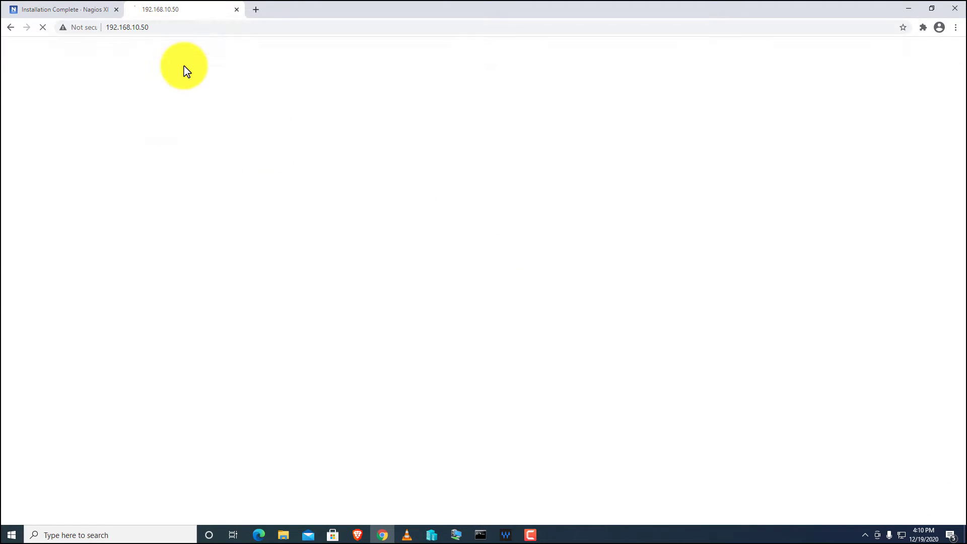
pyautogui.click(29, 127)
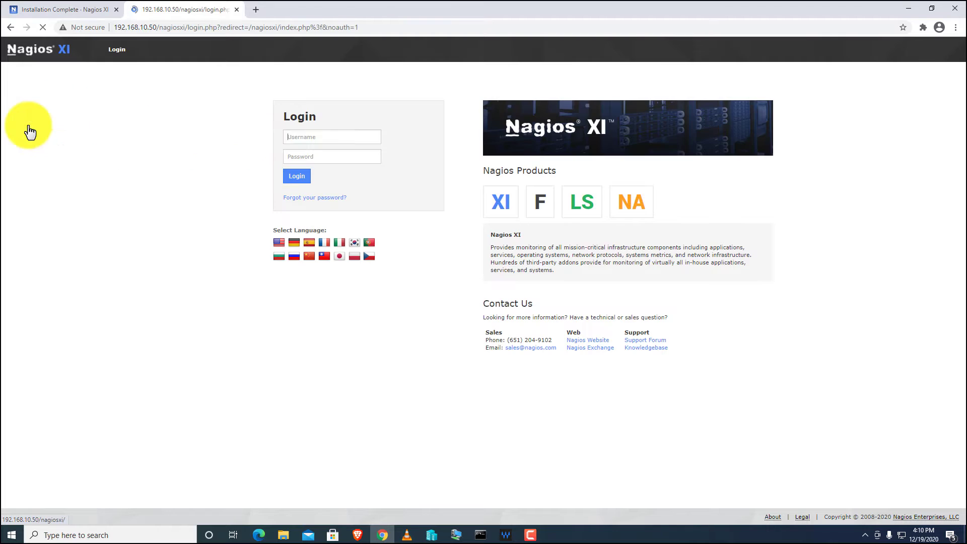
# Log in as the admin using the username copied from the install page and the account password.
pyautogui.click(94, 8)
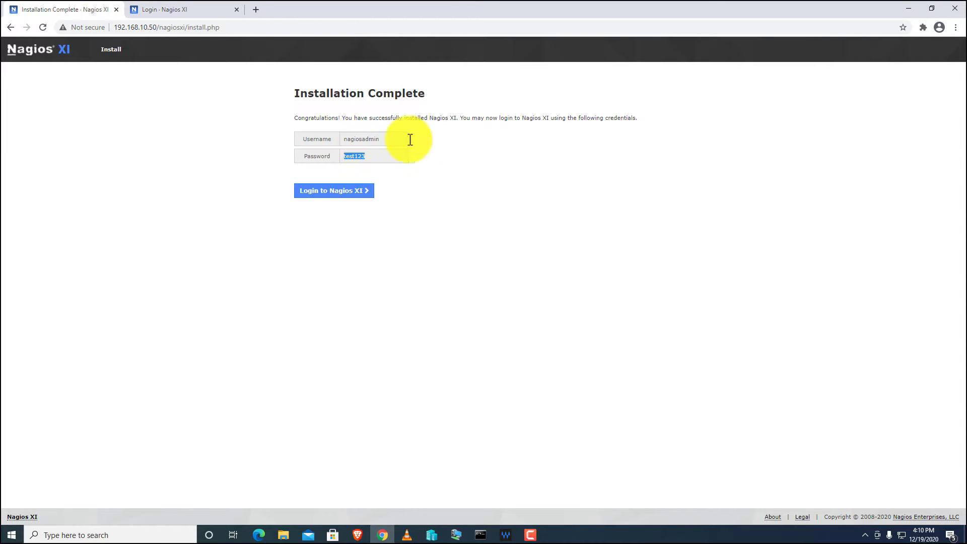
pyautogui.moveTo(381, 144); pyautogui.dragTo(296, 134)
pyautogui.hotkey('ctrl', 'c')
pyautogui.click(203, 5)
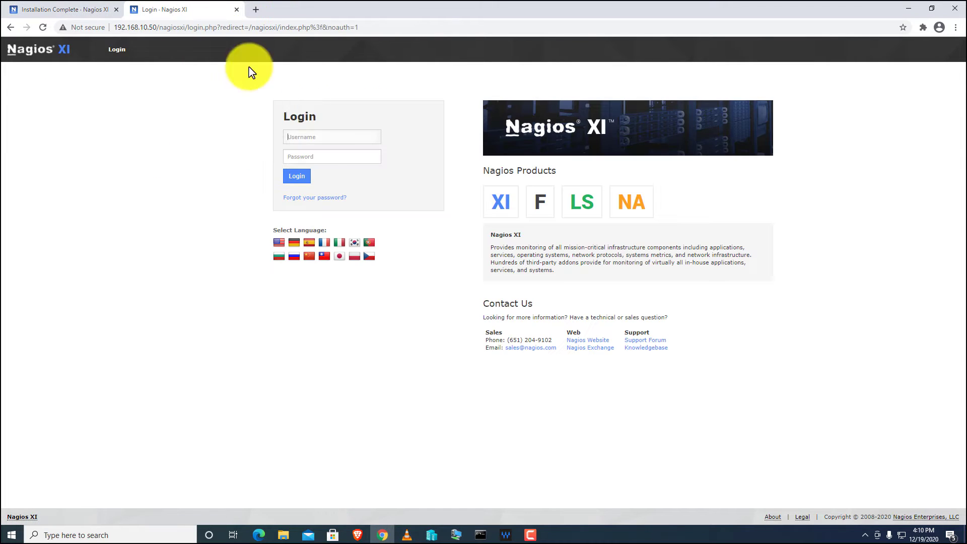
pyautogui.click(327, 139)
pyautogui.hotkey('ctrl', 'v')
pyautogui.click(335, 156)
pyautogui.write('welcome')
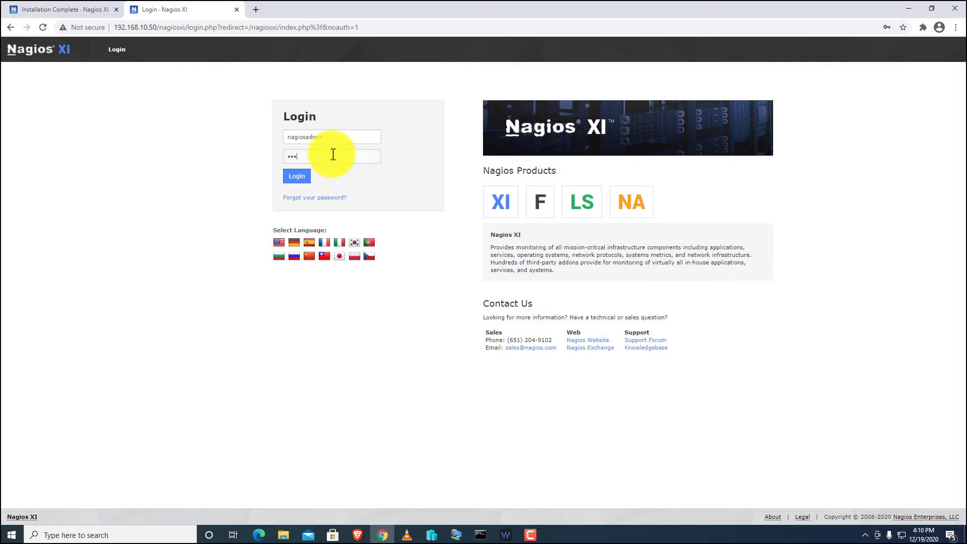
pyautogui.press('Return')
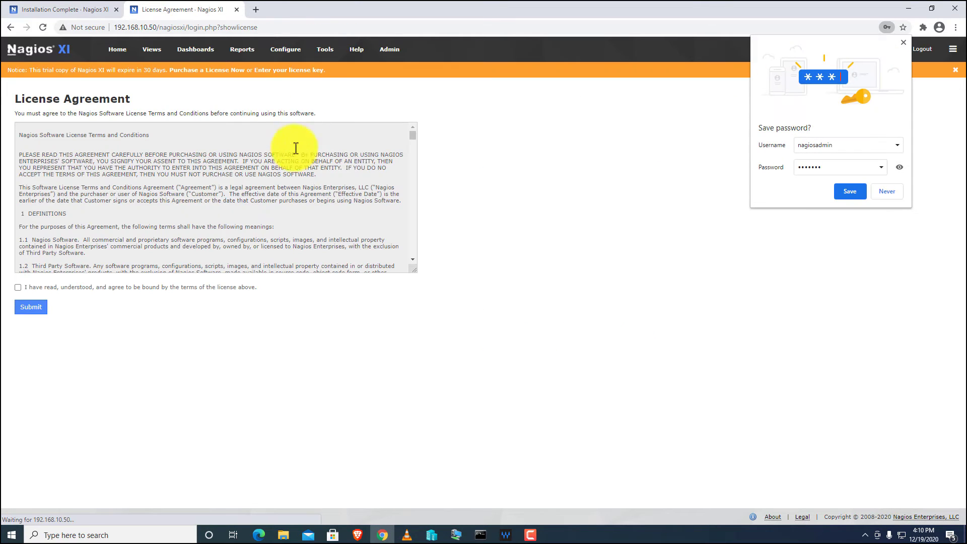
# Accept the license agreement, decline Chrome's password saving, and switch to Hyper-V Manager.
pyautogui.click(18, 287)
pyautogui.click(34, 309)
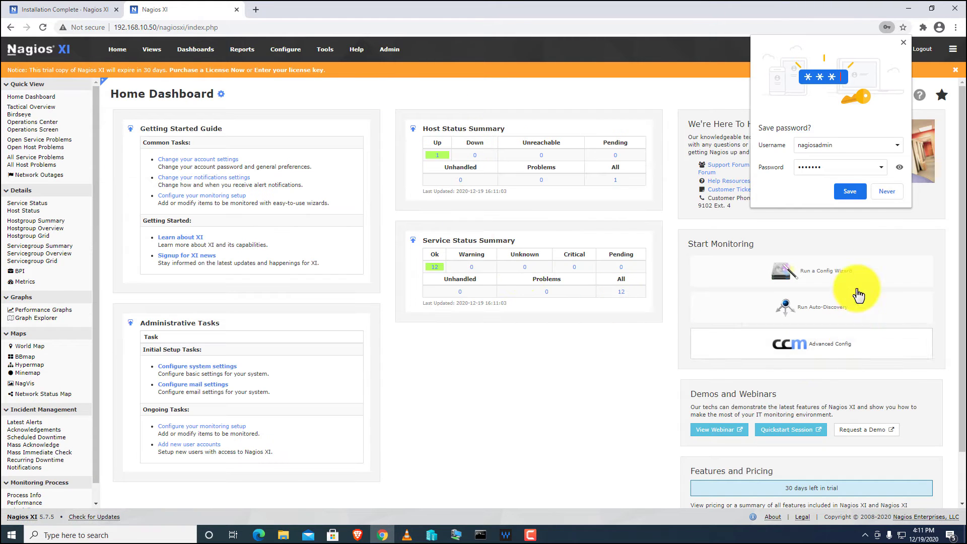
pyautogui.click(892, 191)
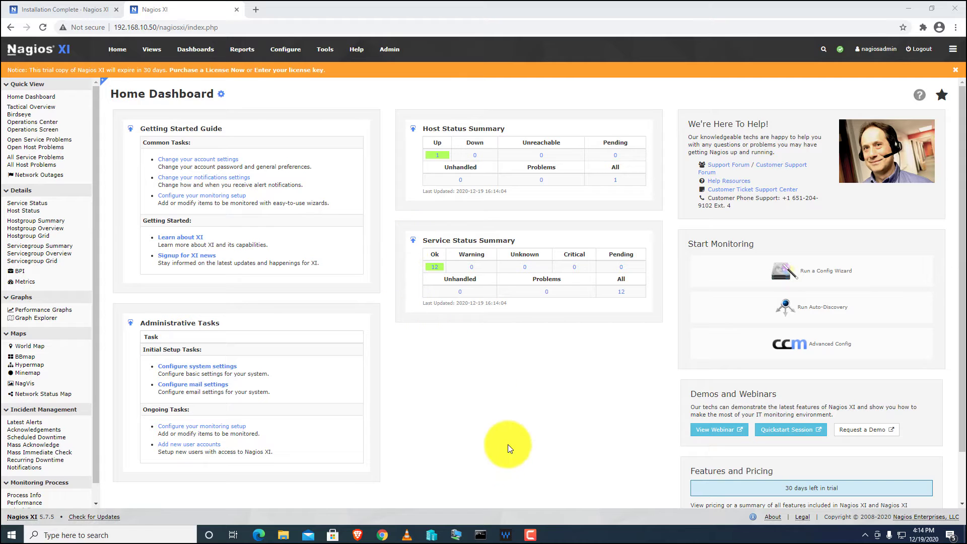
pyautogui.click(432, 535)
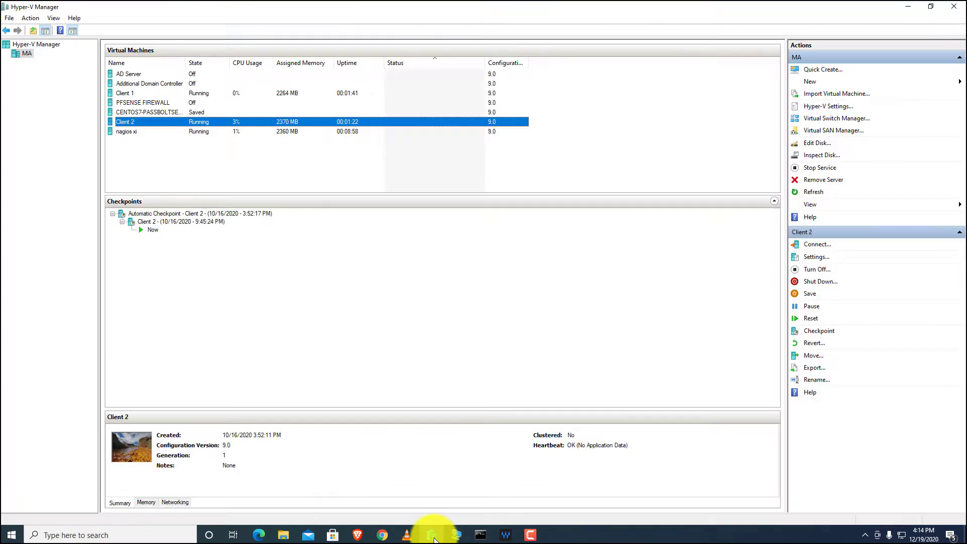
# Review Client 1's network adapter settings and close them without changes.
pyautogui.click(128, 94)
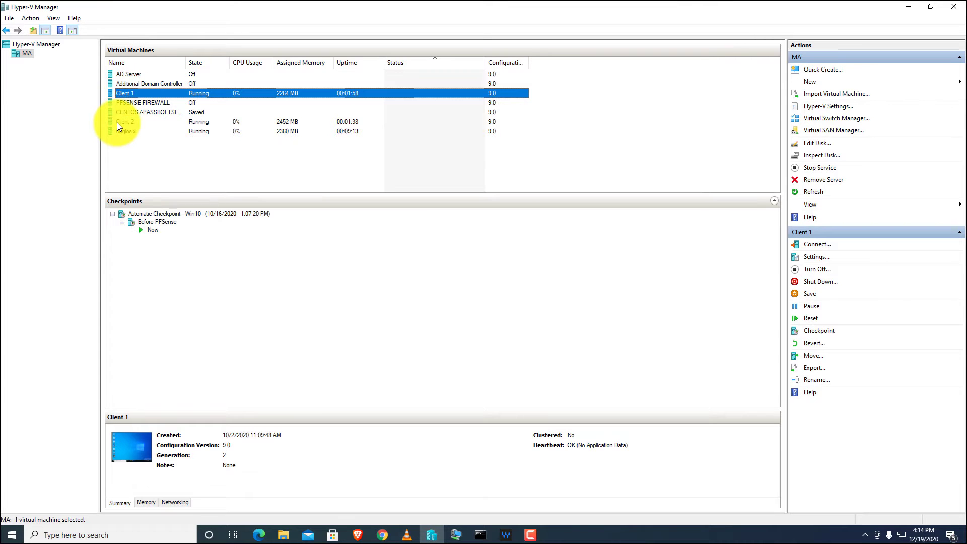
pyautogui.click(118, 122)
pyautogui.click(130, 93)
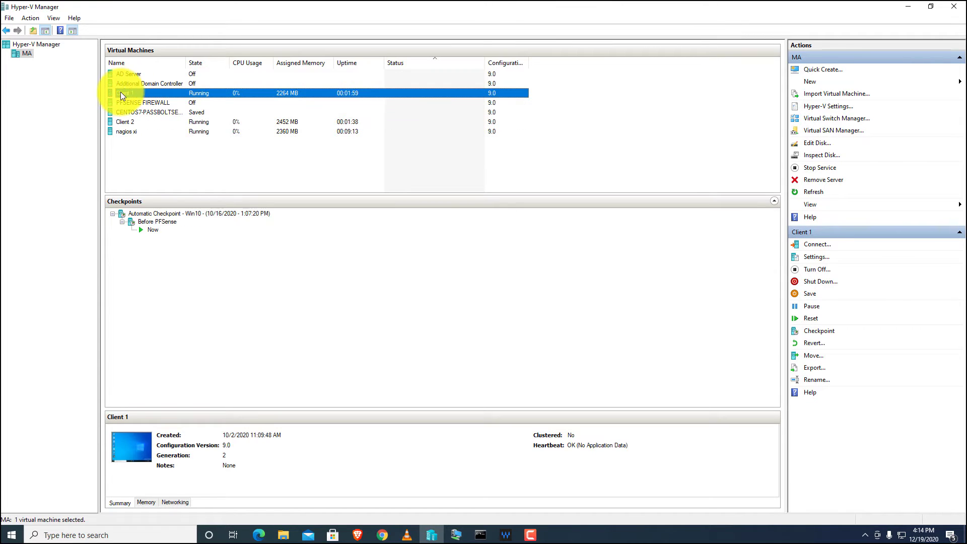
pyautogui.rightClick(121, 93)
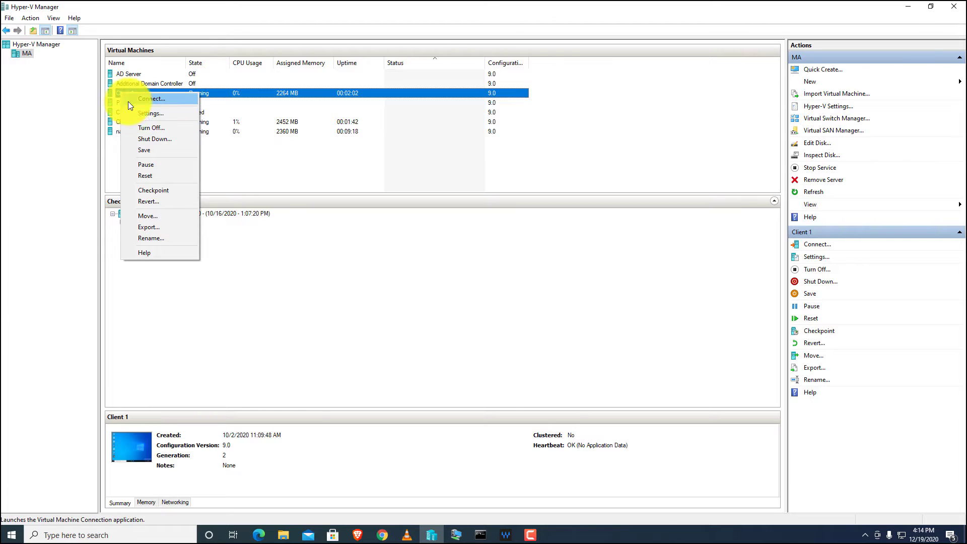
pyautogui.rightClick(113, 94)
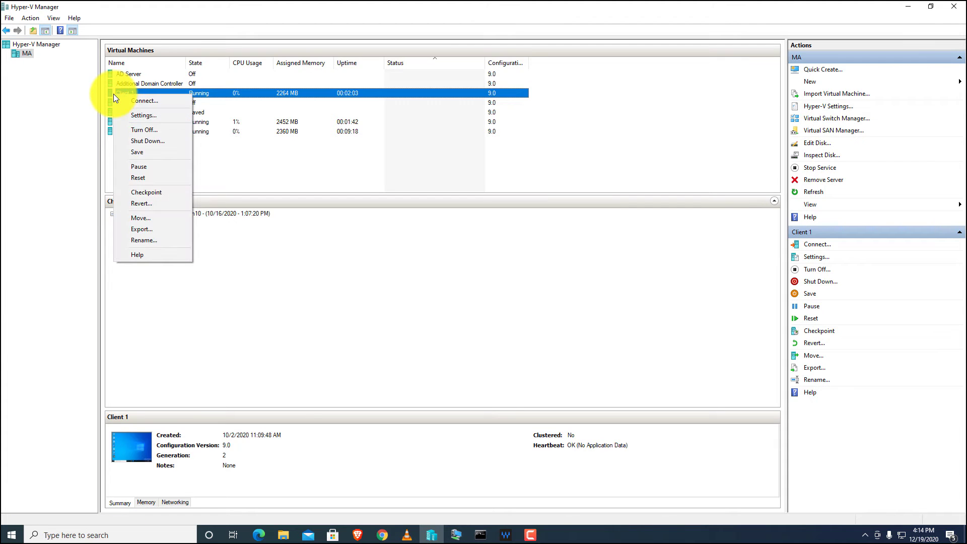
pyautogui.click(135, 114)
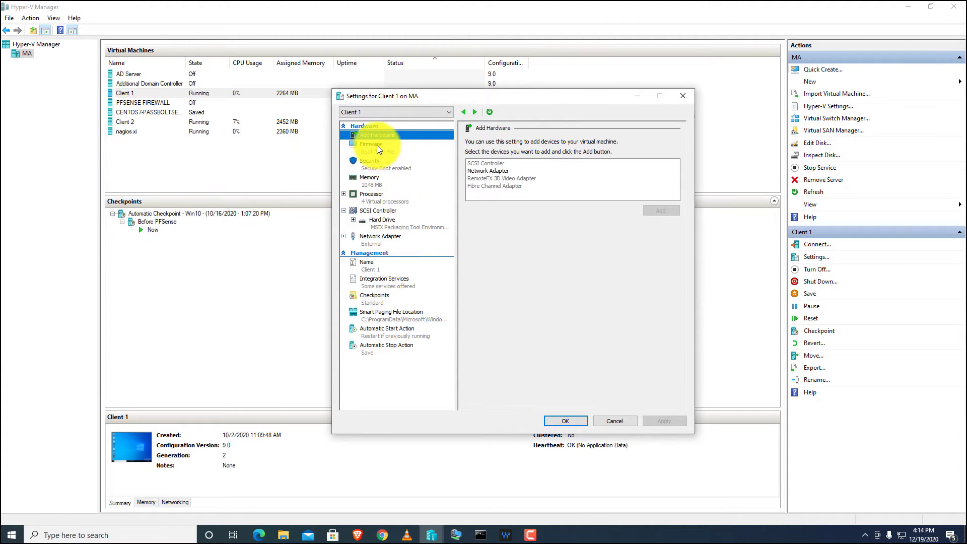
pyautogui.click(388, 237)
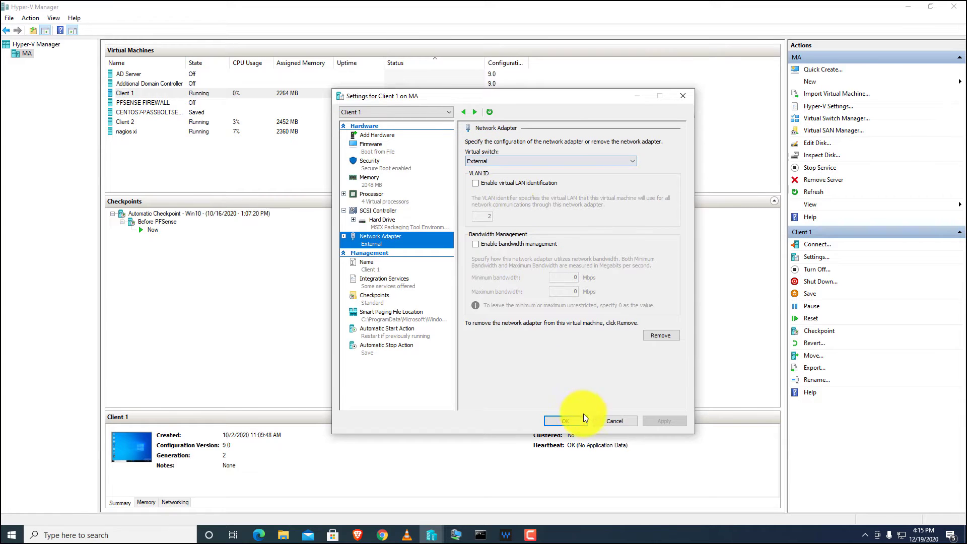
pyautogui.click(616, 421)
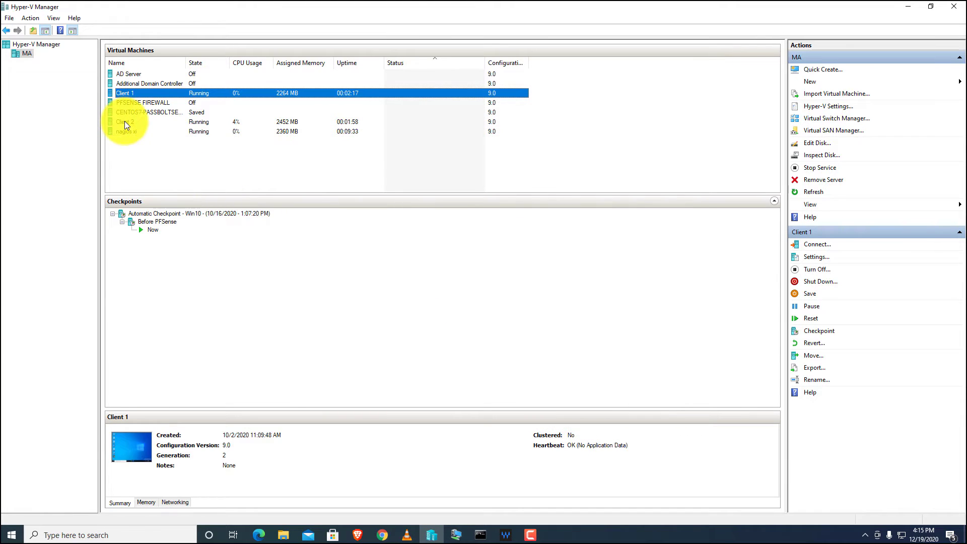
# Review Client 2's network adapter settings unchanged, then connect to the Client 1 VM.
pyautogui.rightClick(125, 123)
pyautogui.click(150, 145)
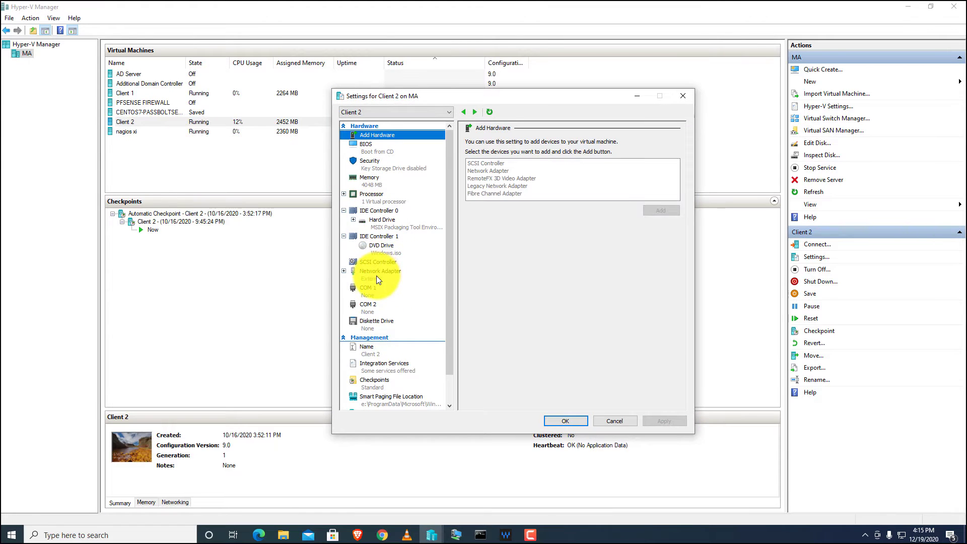
pyautogui.click(376, 275)
pyautogui.click(614, 422)
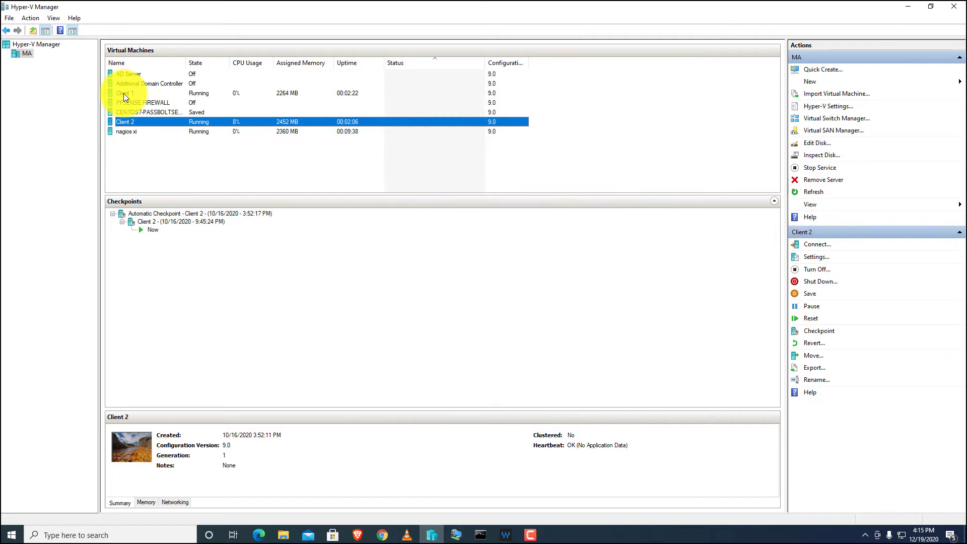
pyautogui.doubleClick(123, 94)
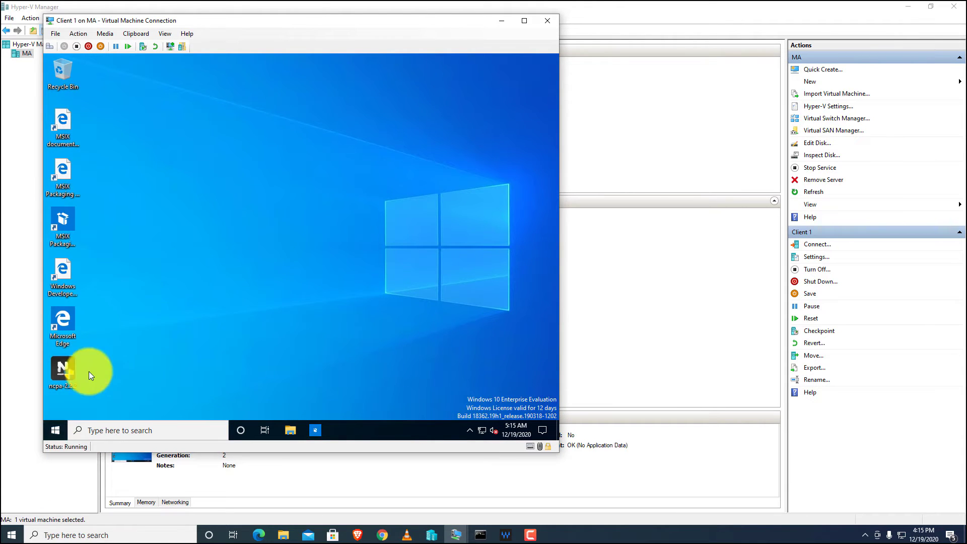
# Search 'optional' in Windows and open the Manage optional features page.
pyautogui.click(97, 429)
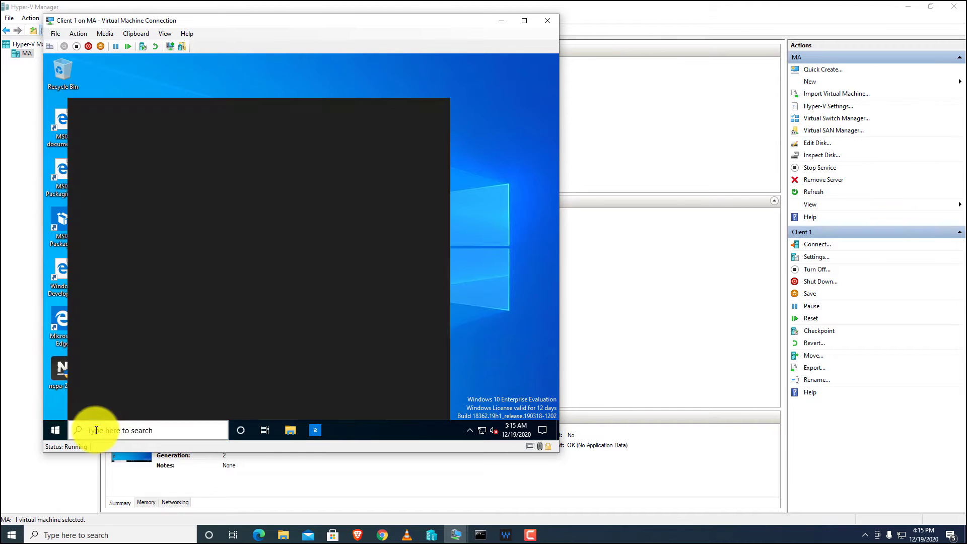
pyautogui.write('s')
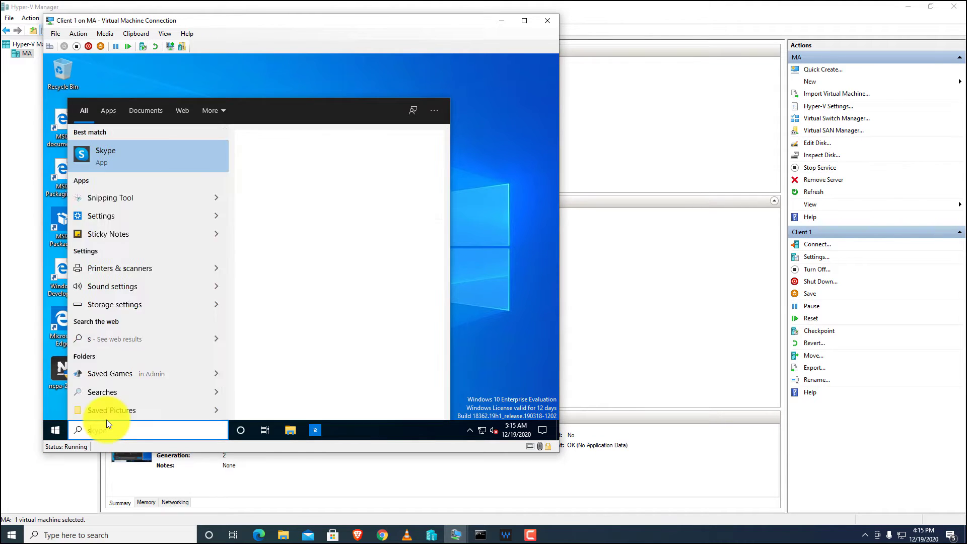
pyautogui.press('BackSpace')
pyautogui.write('optiona')
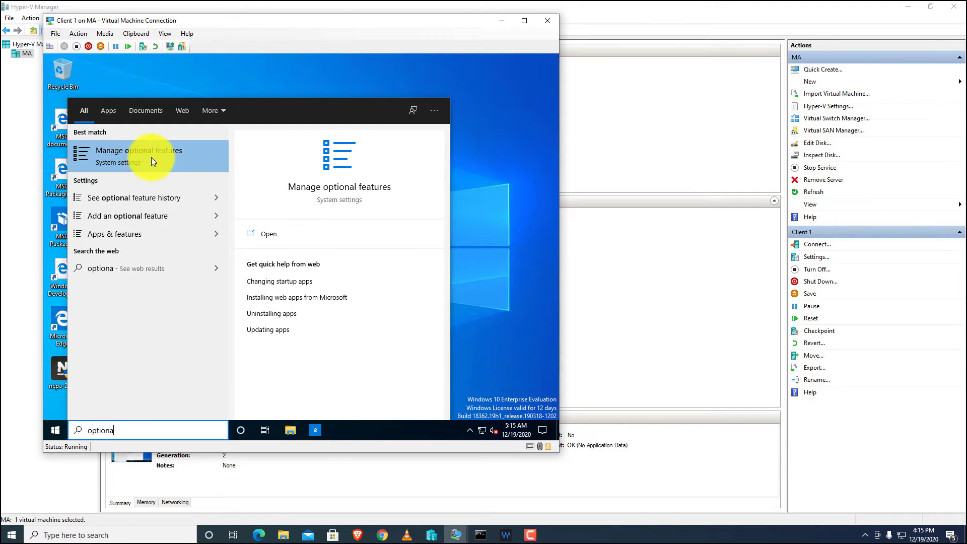
pyautogui.click(181, 150)
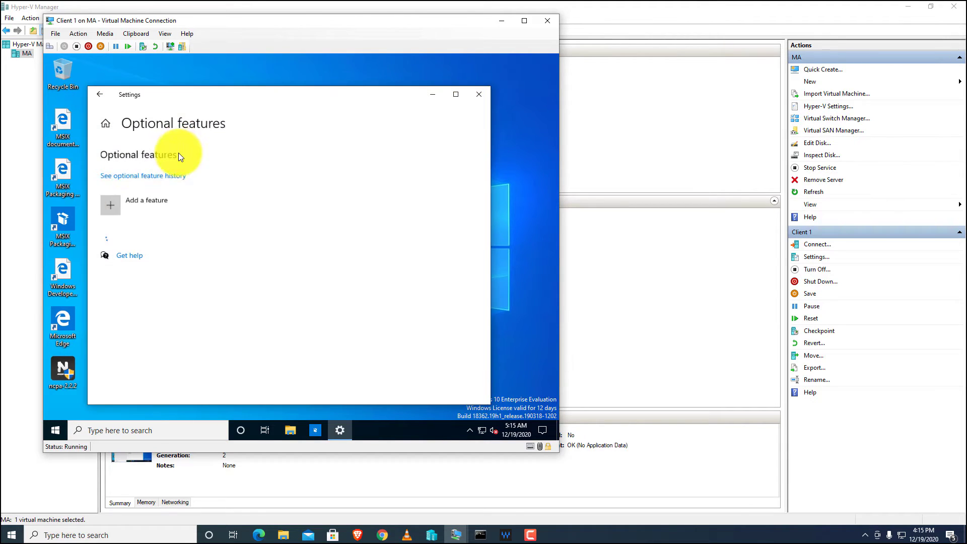
# Install the Simple Network Management Protocol (SNMP) feature and return to Optional features.
pyautogui.click(108, 203)
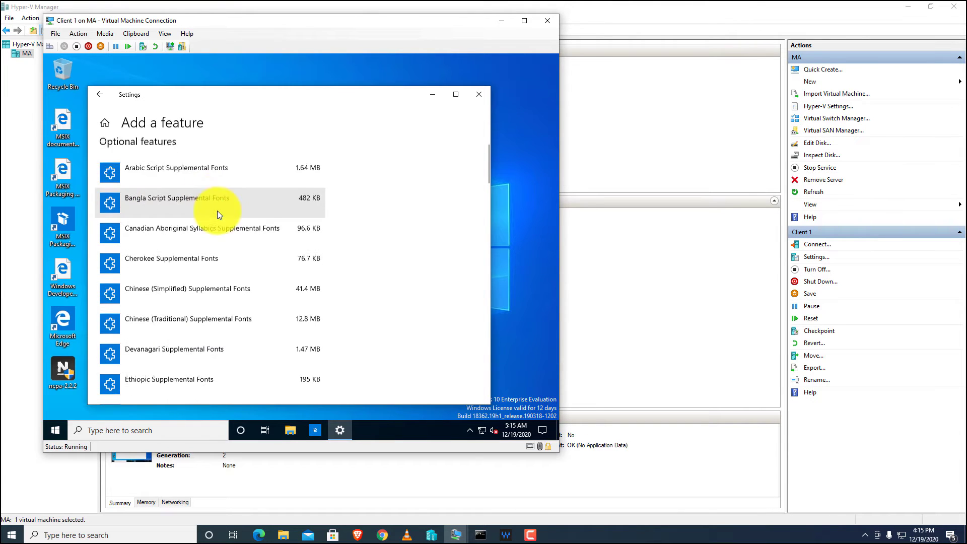
pyautogui.scroll(-5, 204, 214)
pyautogui.scroll(-15, 201, 216)
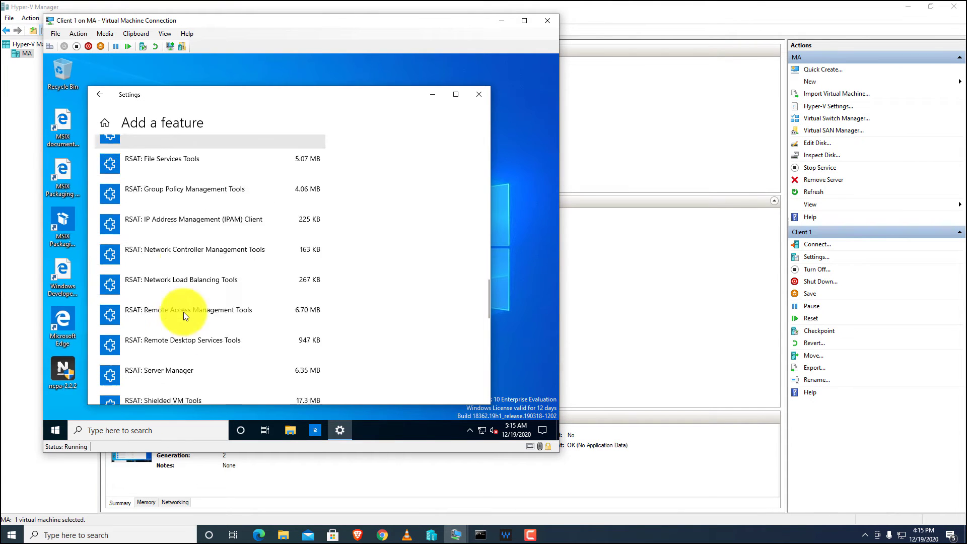
pyautogui.scroll(-2, 184, 312)
pyautogui.scroll(2, 183, 310)
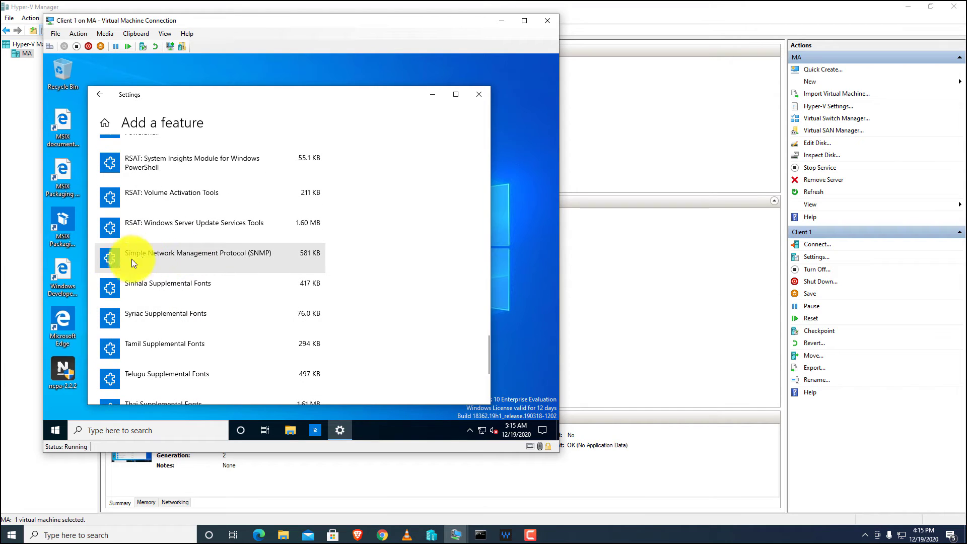
pyautogui.click(288, 255)
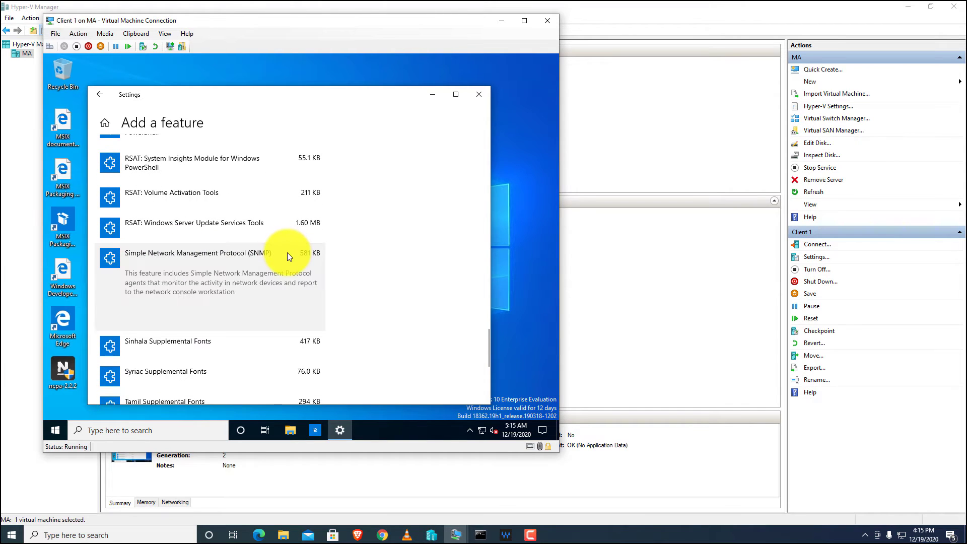
pyautogui.click(295, 324)
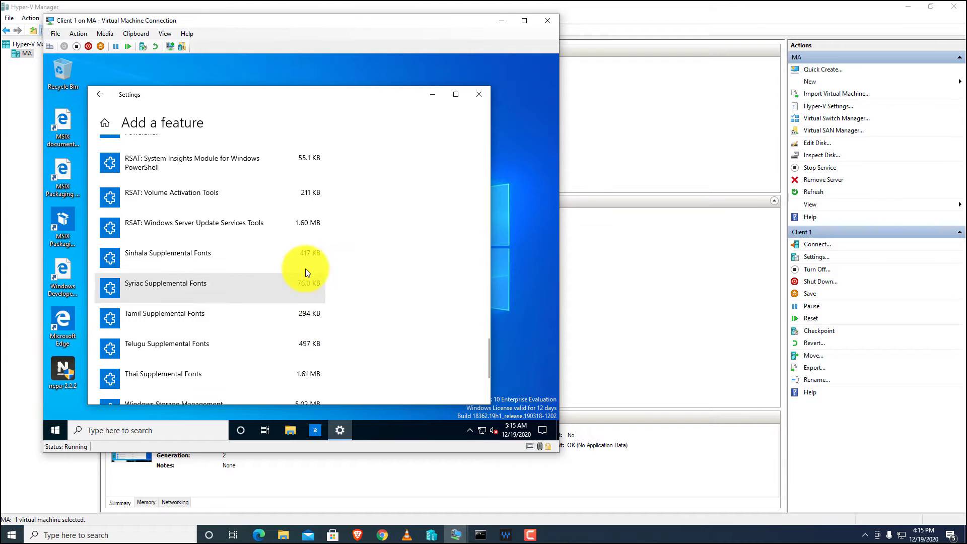
pyautogui.scroll(5, 264, 242)
pyautogui.scroll(5, 153, 190)
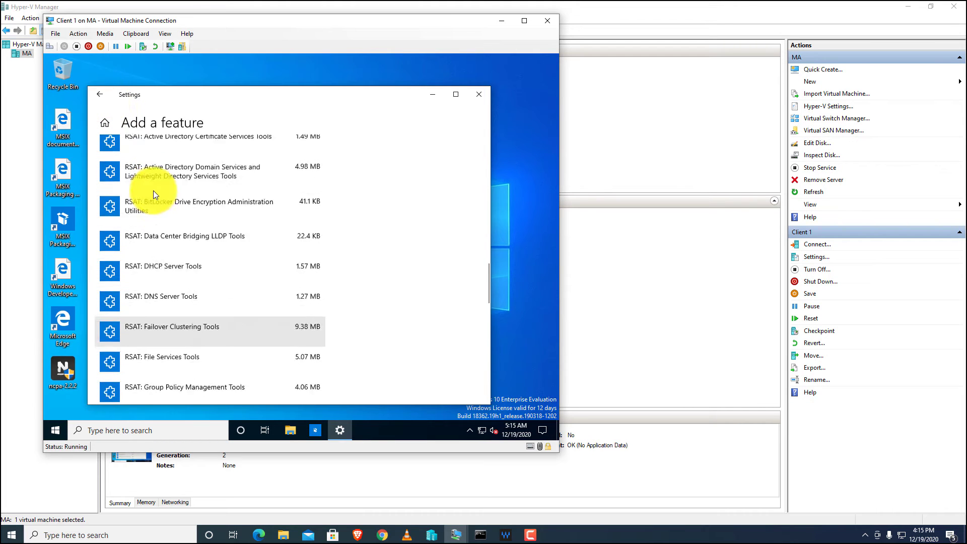
pyautogui.click(100, 96)
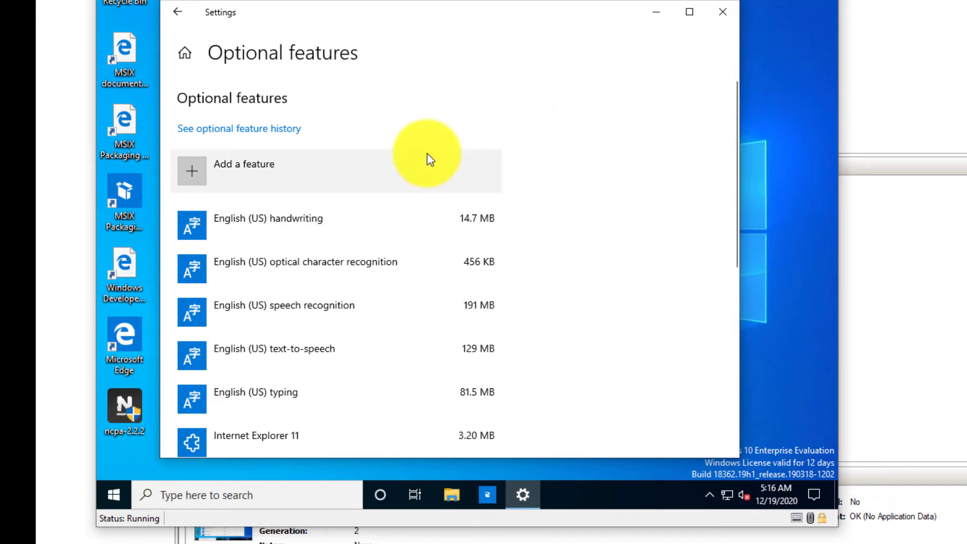
# Close Settings, open the Services console via Start search, and show the VM full screen.
pyautogui.click(730, 18)
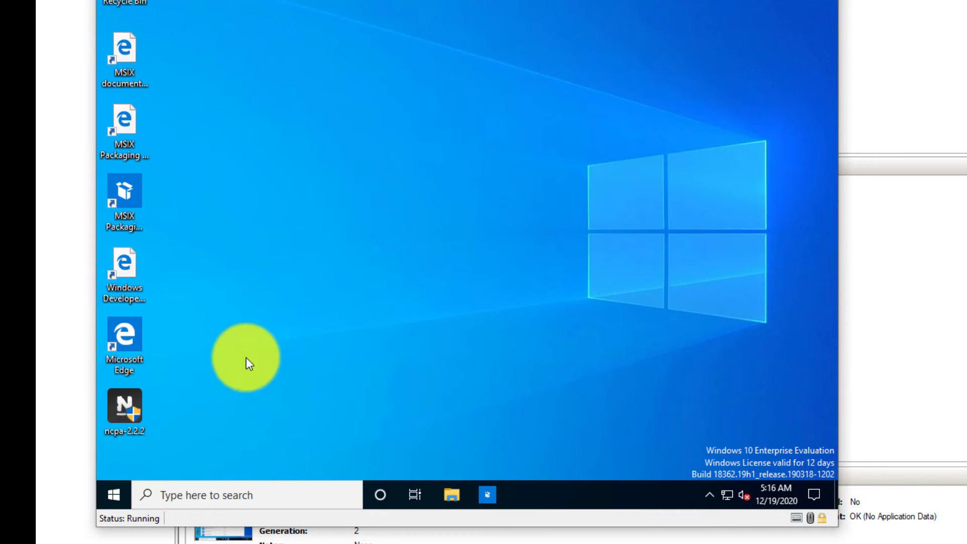
pyautogui.click(112, 498)
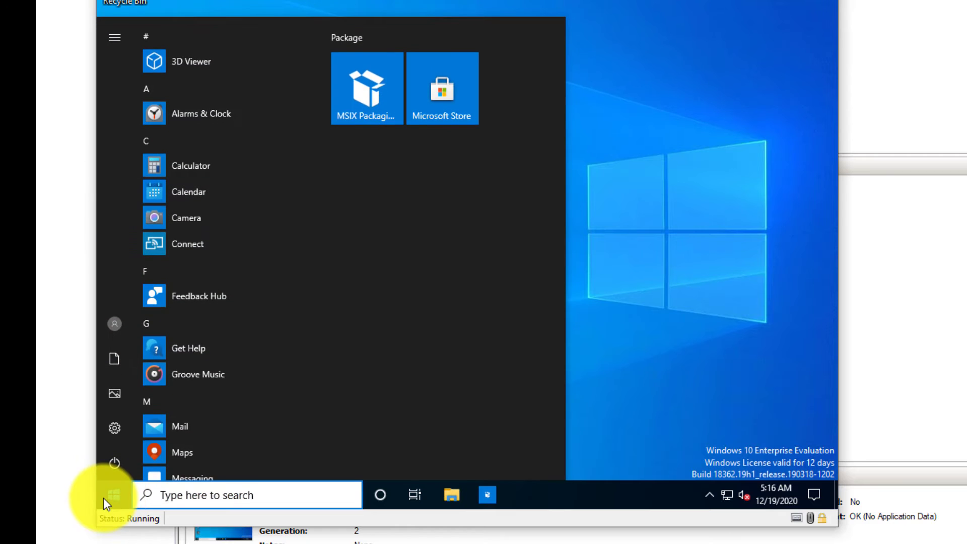
pyautogui.write('servi')
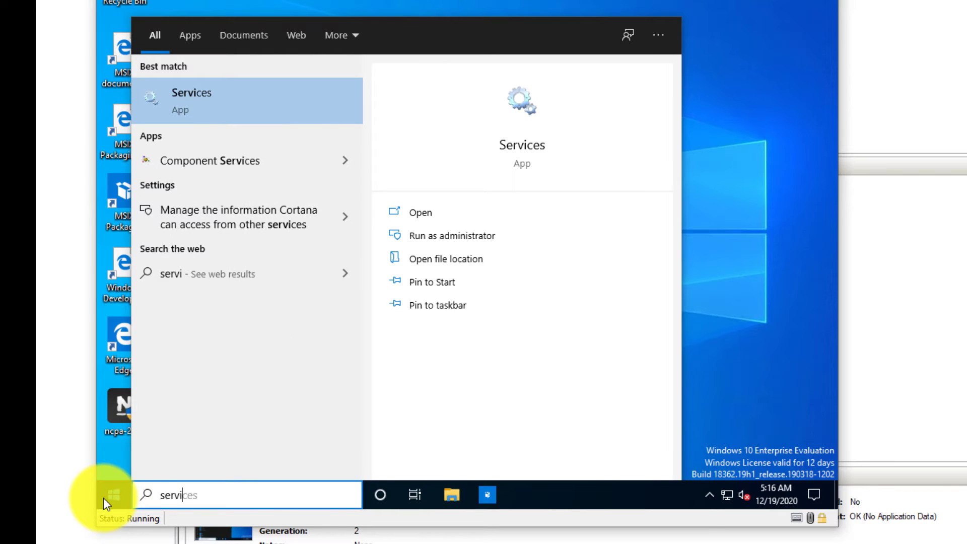
pyautogui.click(104, 497)
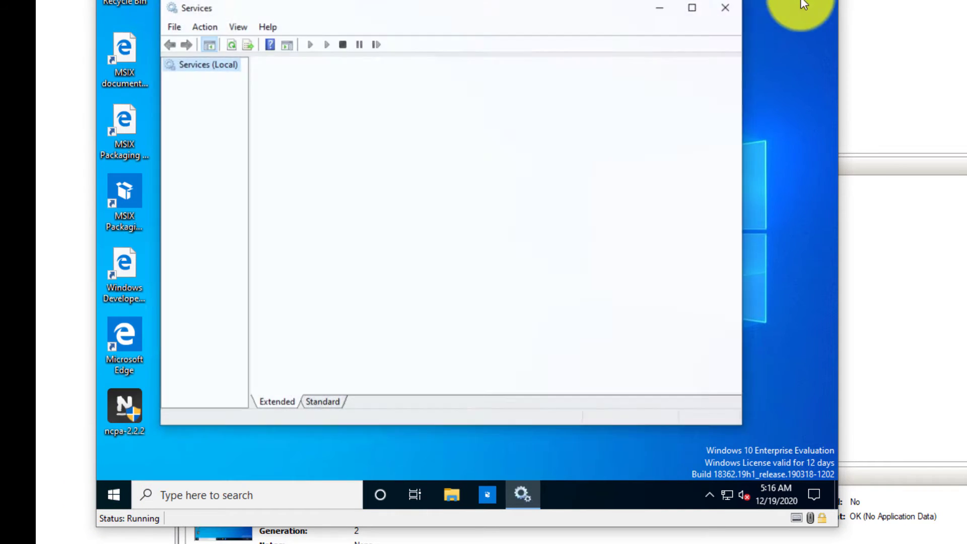
pyautogui.moveTo(655, 0); pyautogui.dragTo(896, 37)
pyautogui.press('ctrl+alt+Break')
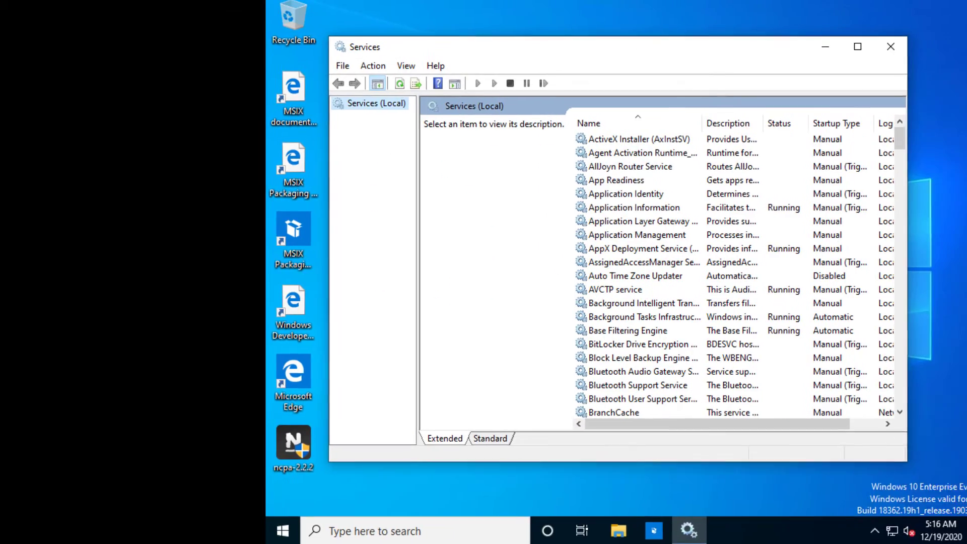
# Locate SNMP Service in the services list and bring up its actions.
pyautogui.click(444, 197)
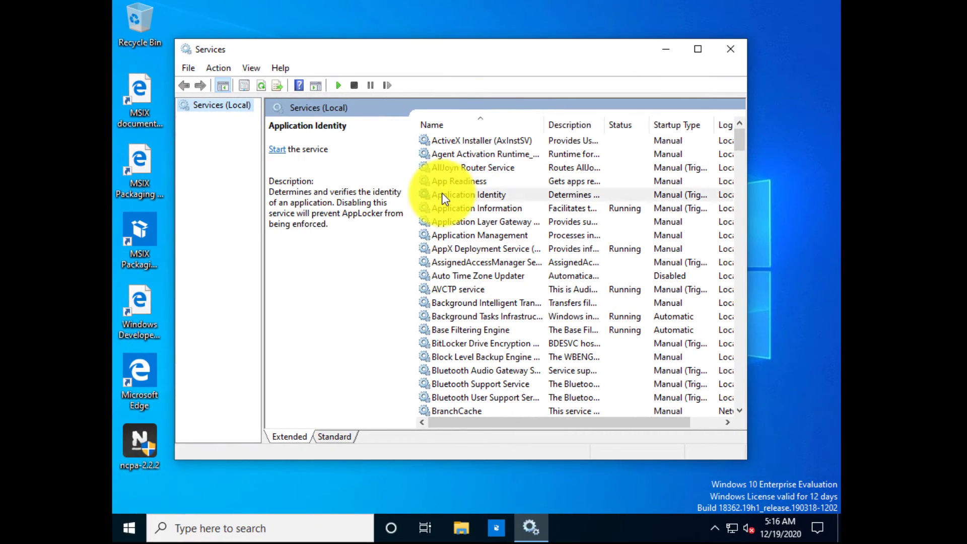
pyautogui.press('s')
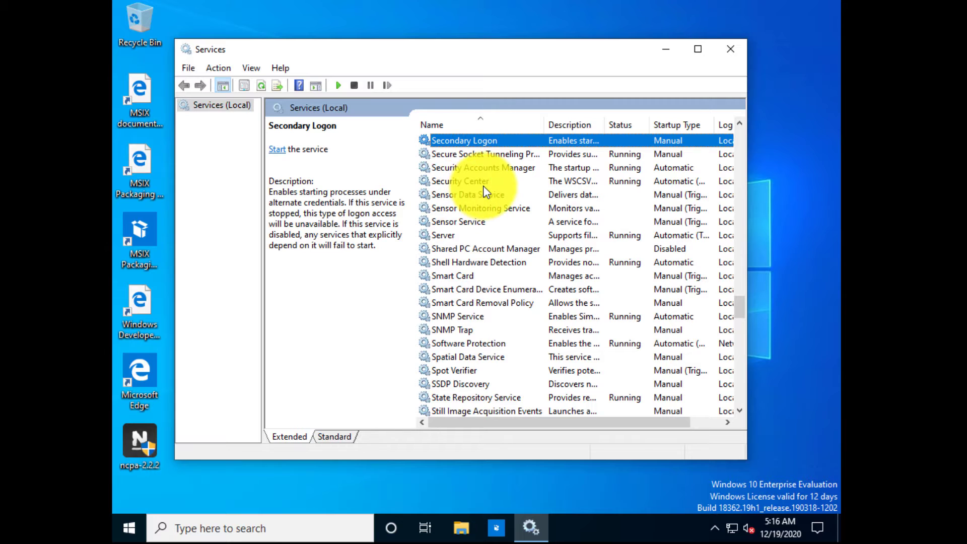
pyautogui.press('n')
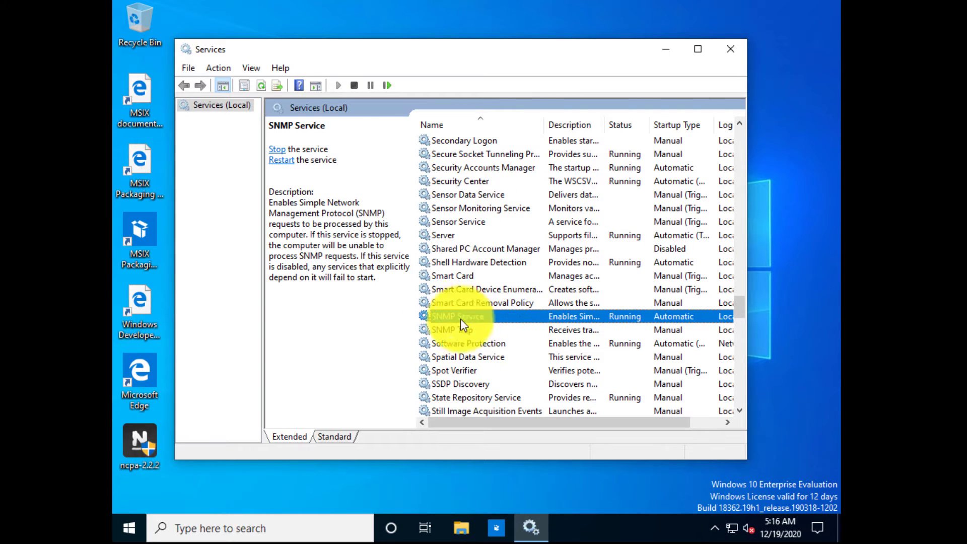
pyautogui.rightClick(528, 314)
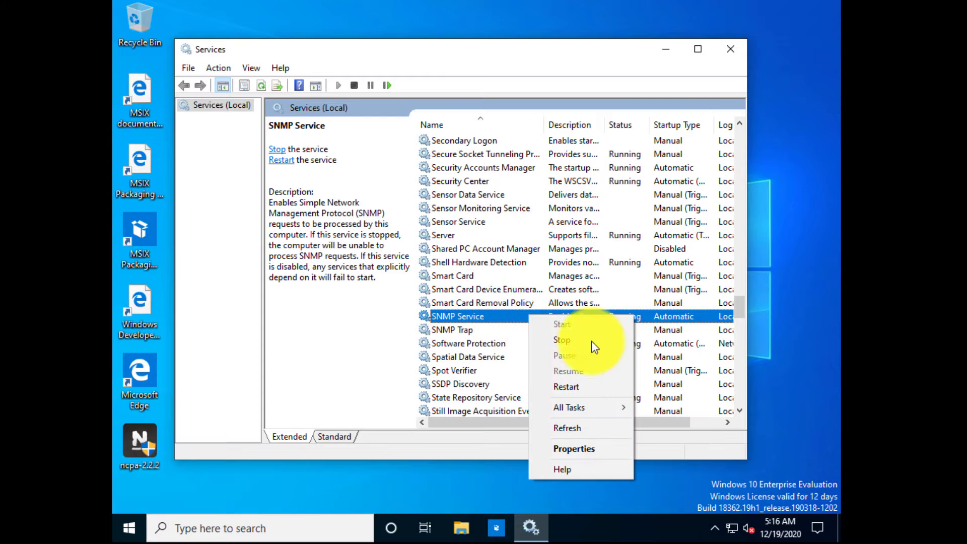
# In SNMP Service properties, enable the Physical and Datalink and subnetwork agent service types.
pyautogui.click(567, 449)
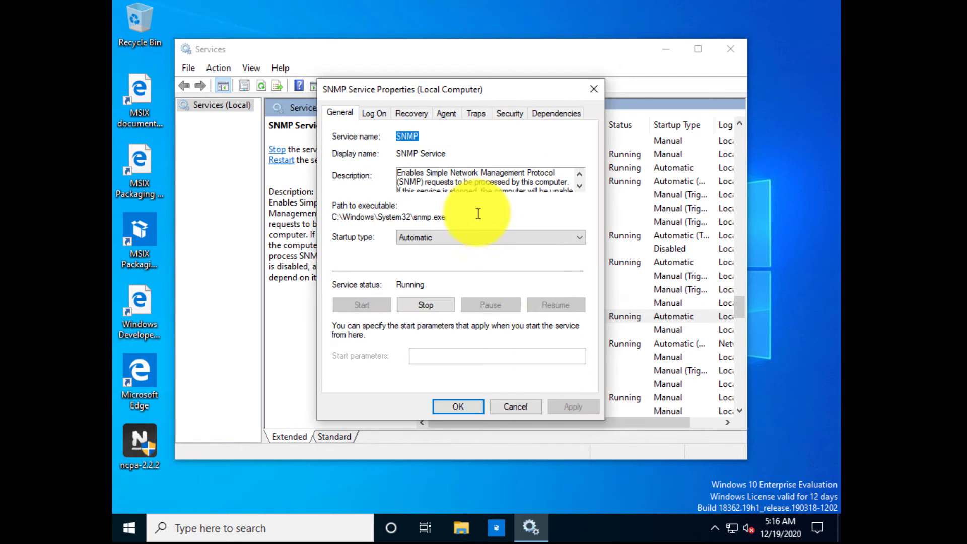
pyautogui.click(447, 114)
pyautogui.click(354, 265)
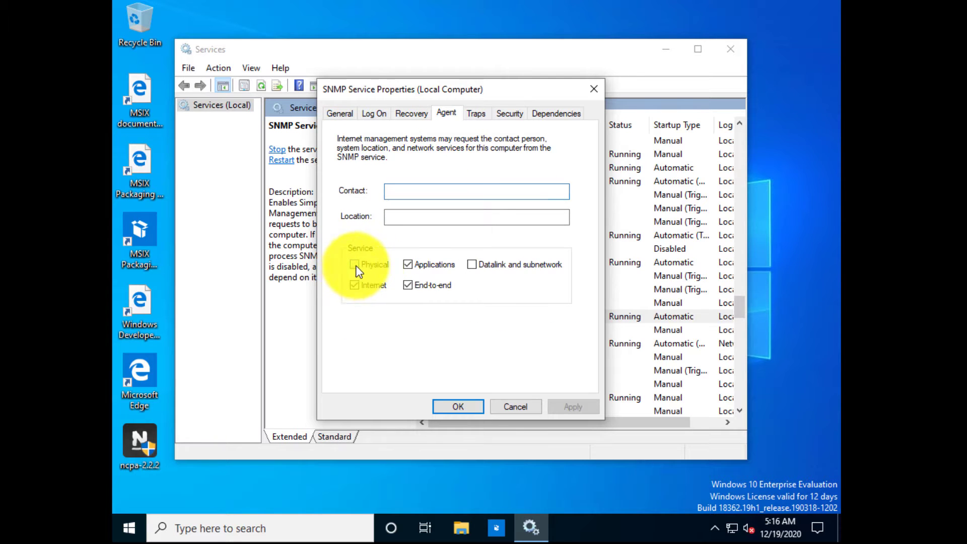
pyautogui.click(514, 265)
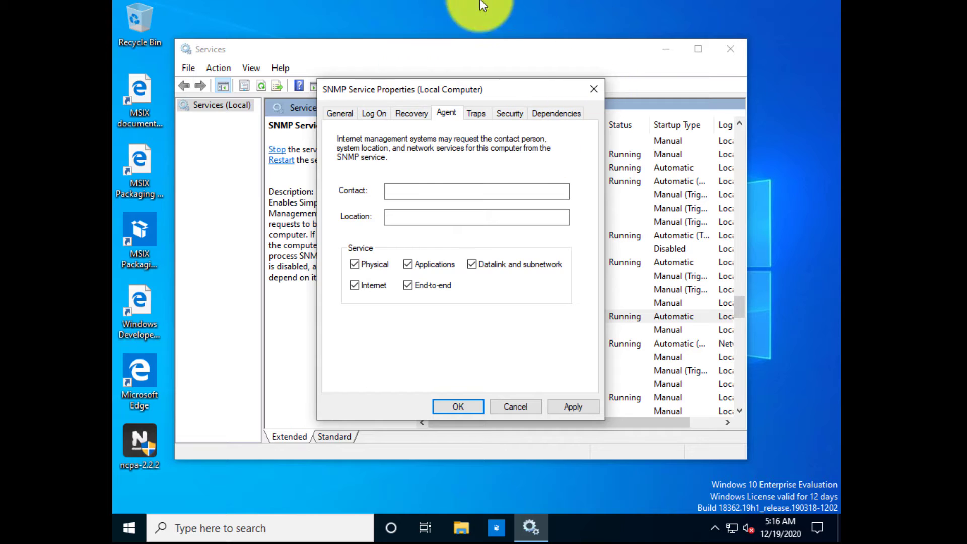
# Add READ ONLY community 'public' and accepted host 192.168.10.50, then apply and close.
pyautogui.click(509, 113)
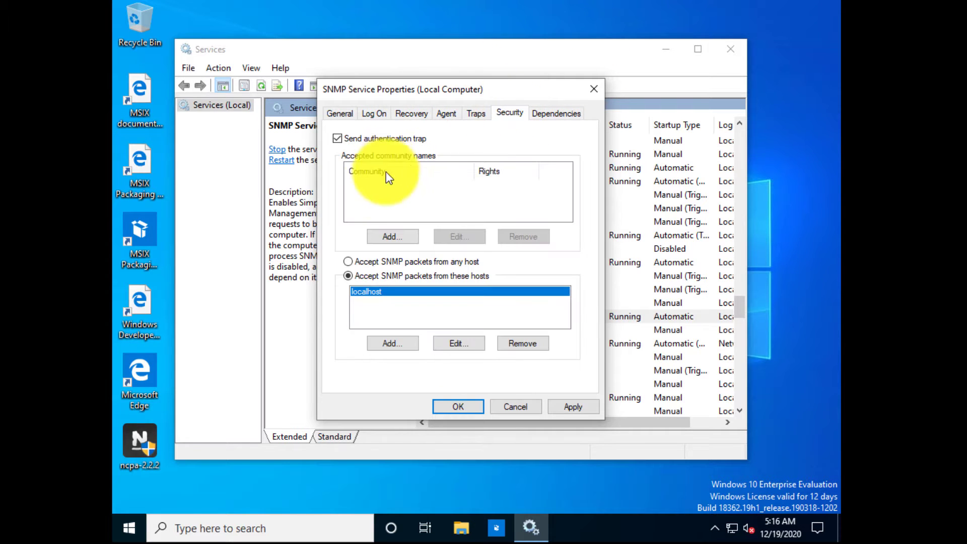
pyautogui.click(400, 240)
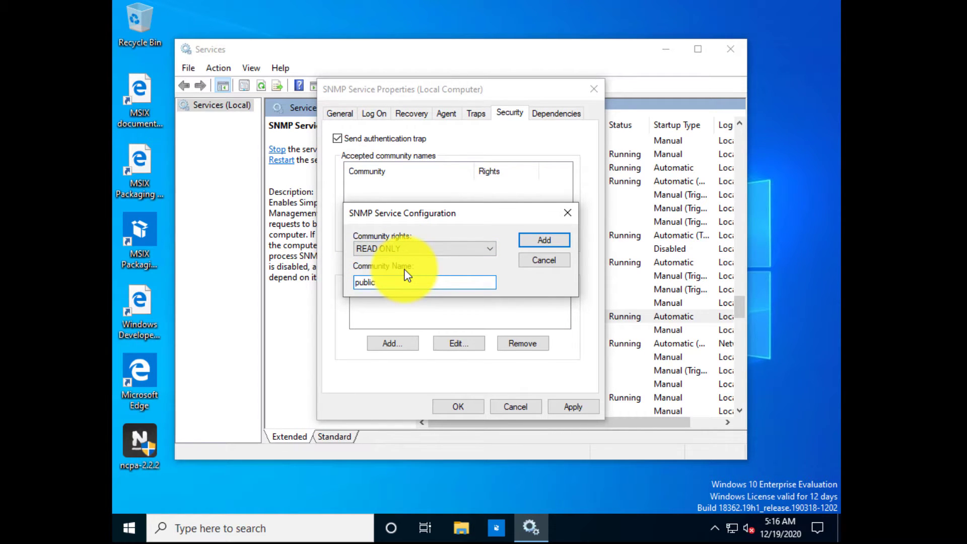
pyautogui.click(441, 250)
pyautogui.click(441, 249)
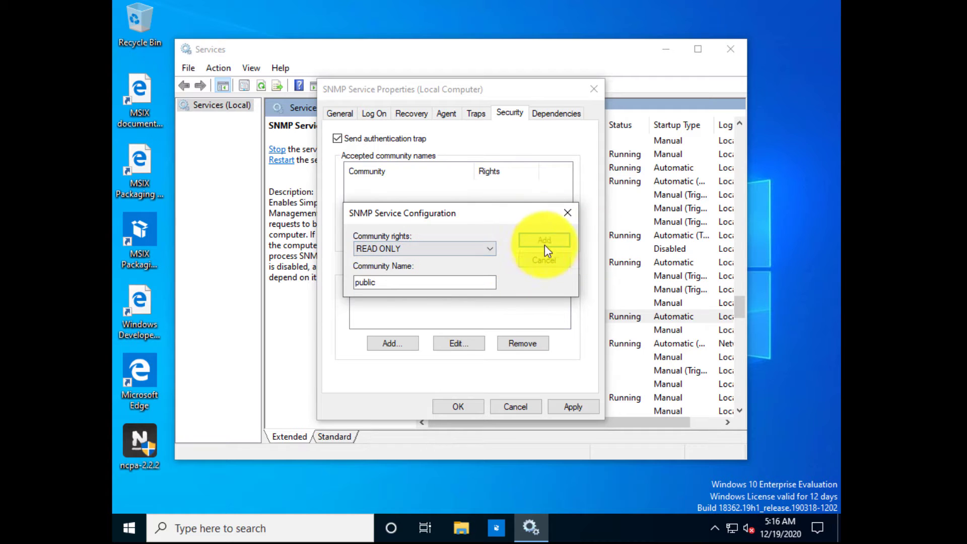
pyautogui.click(554, 242)
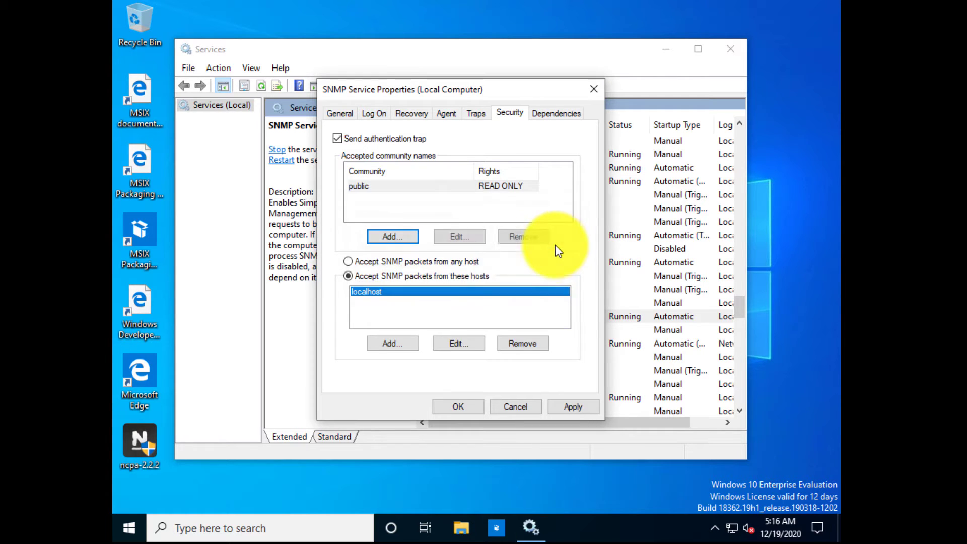
pyautogui.click(368, 290)
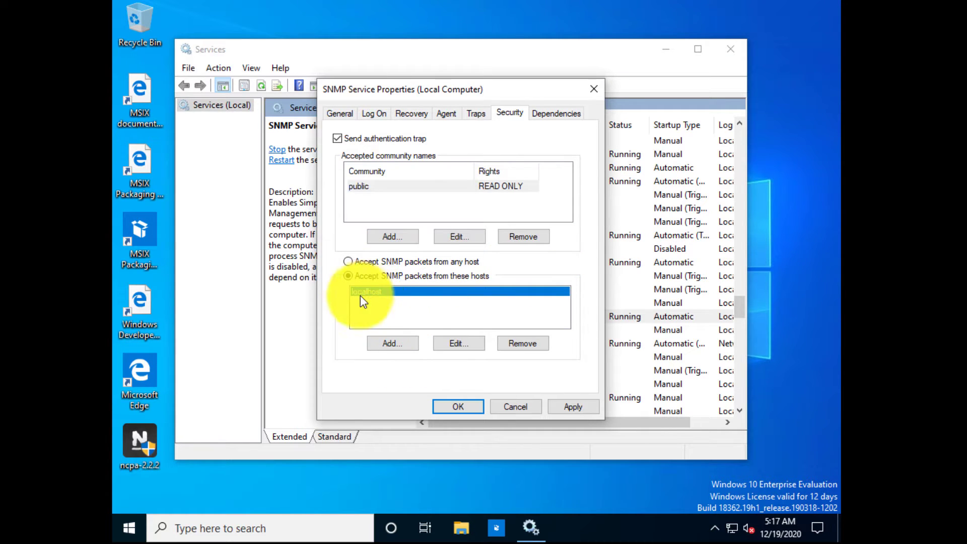
pyautogui.click(393, 344)
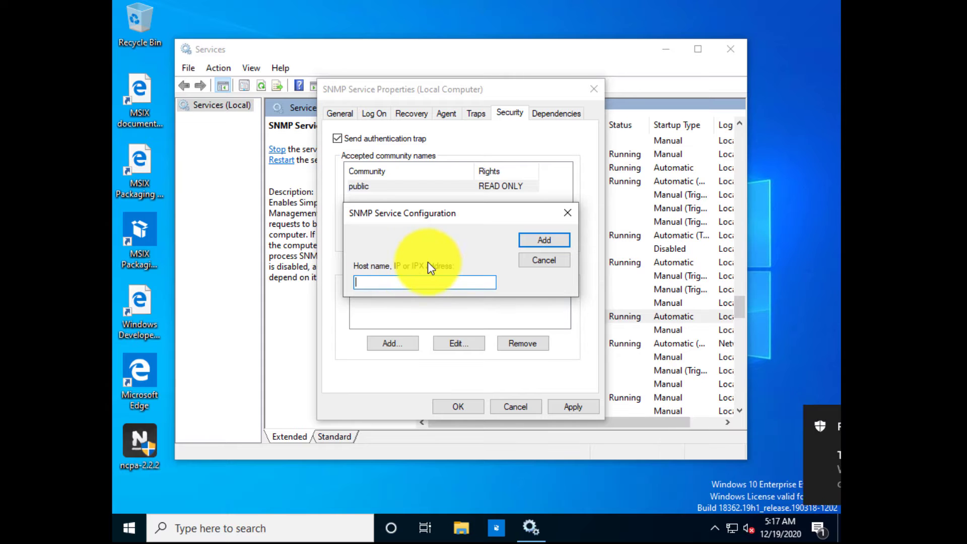
pyautogui.write('192.168.')
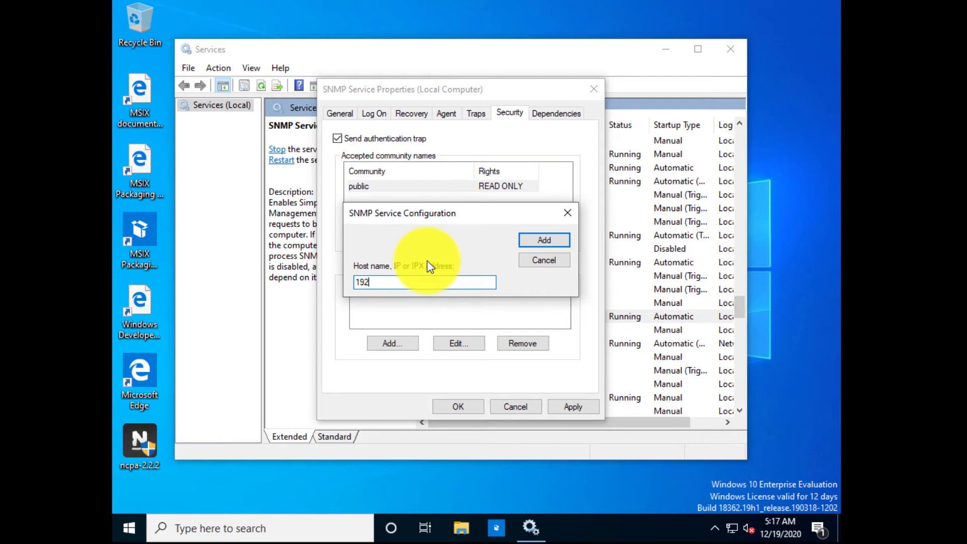
pyautogui.write('10.50')
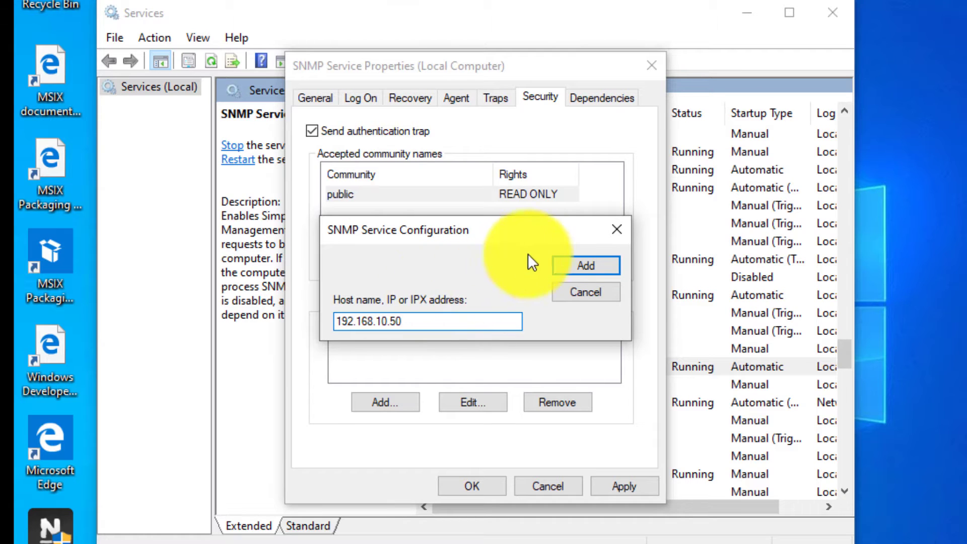
pyautogui.click(558, 265)
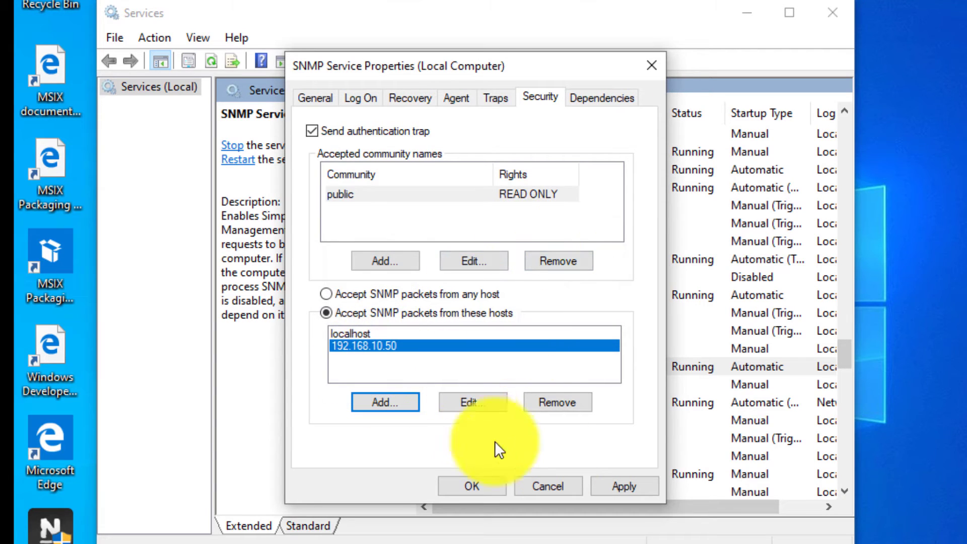
pyautogui.click(629, 485)
pyautogui.click(472, 485)
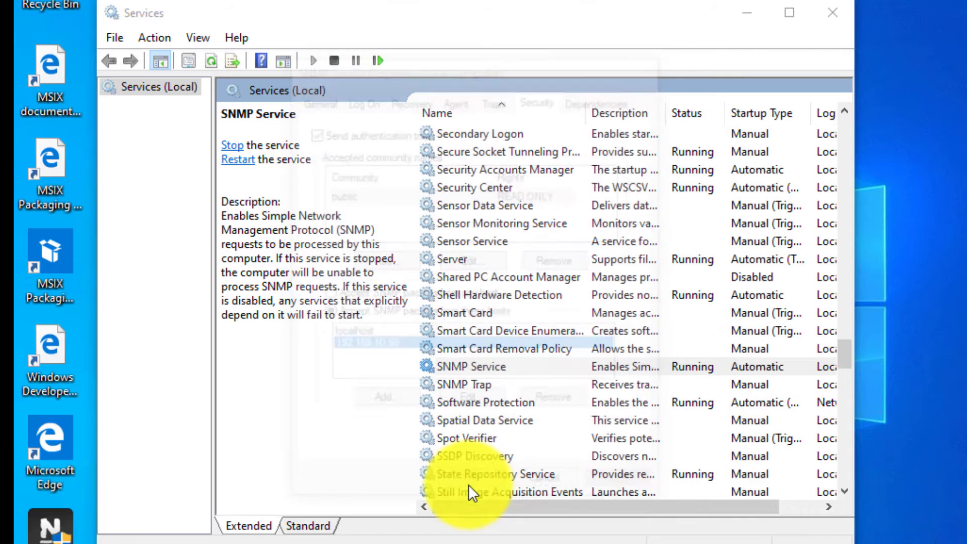
# Minimize Services and start the Windows SNMP wizard from Configuration Wizards filtered to Windows.
pyautogui.click(740, 12)
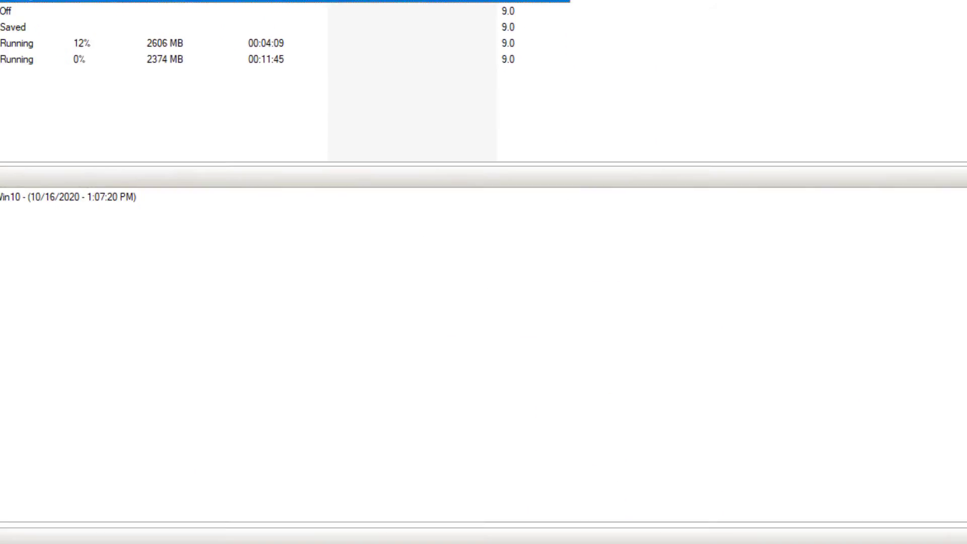
pyautogui.click(396, 530)
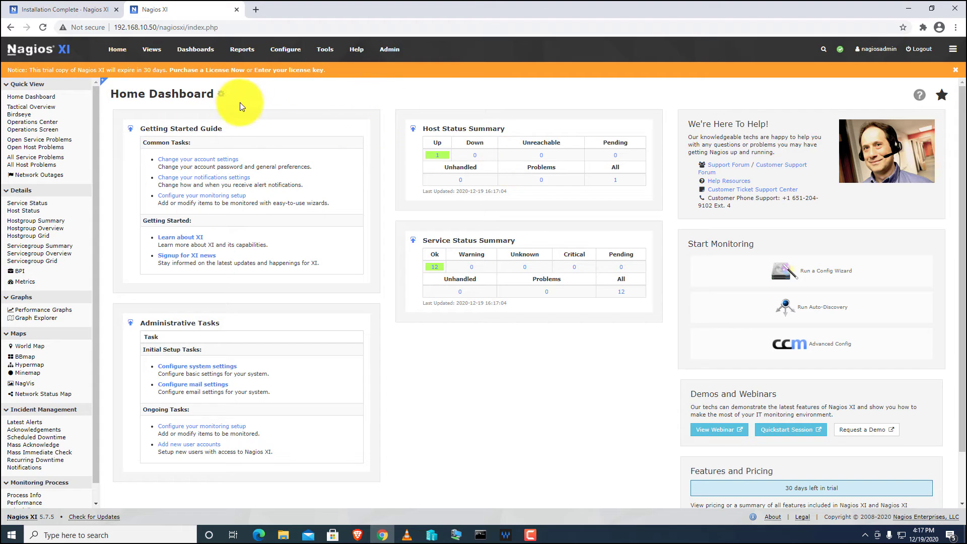
pyautogui.moveTo(292, 55)
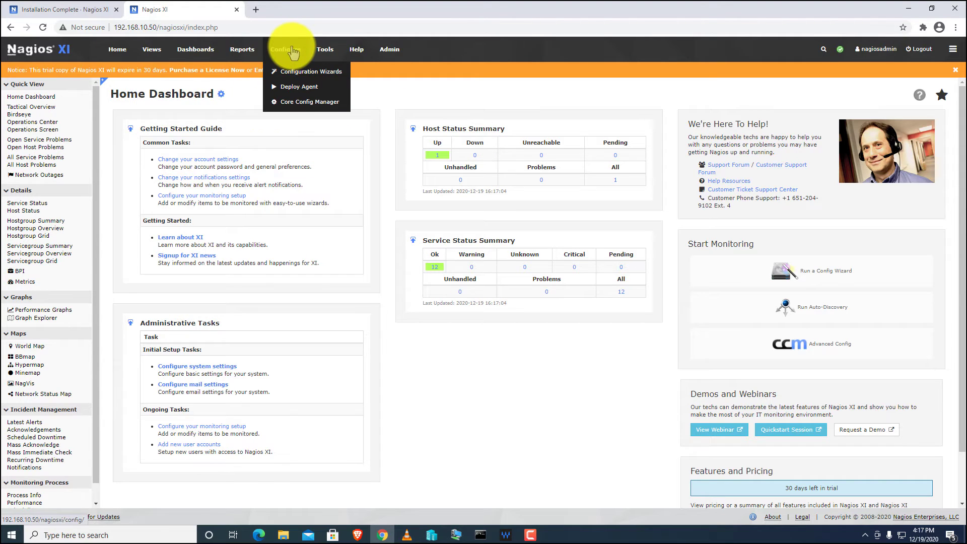
pyautogui.click(340, 74)
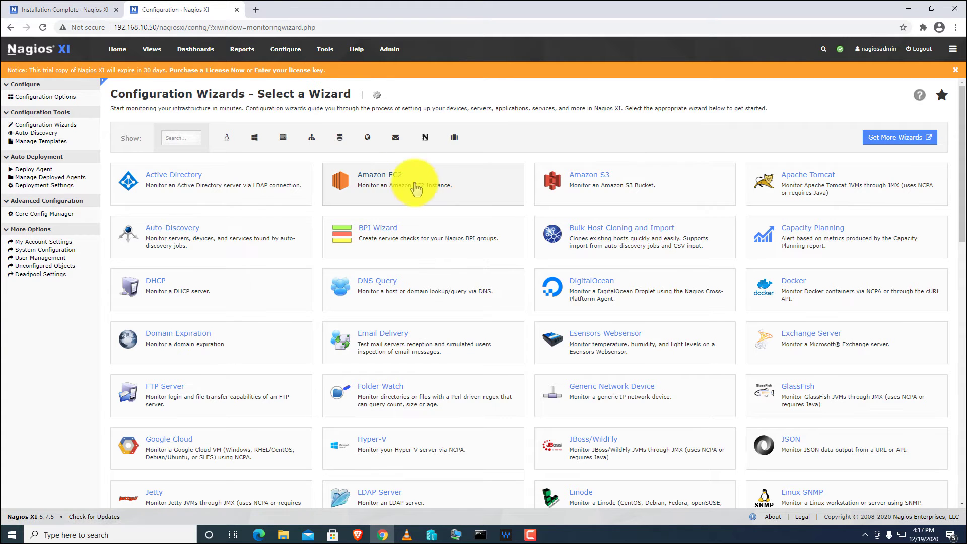
pyautogui.click(254, 144)
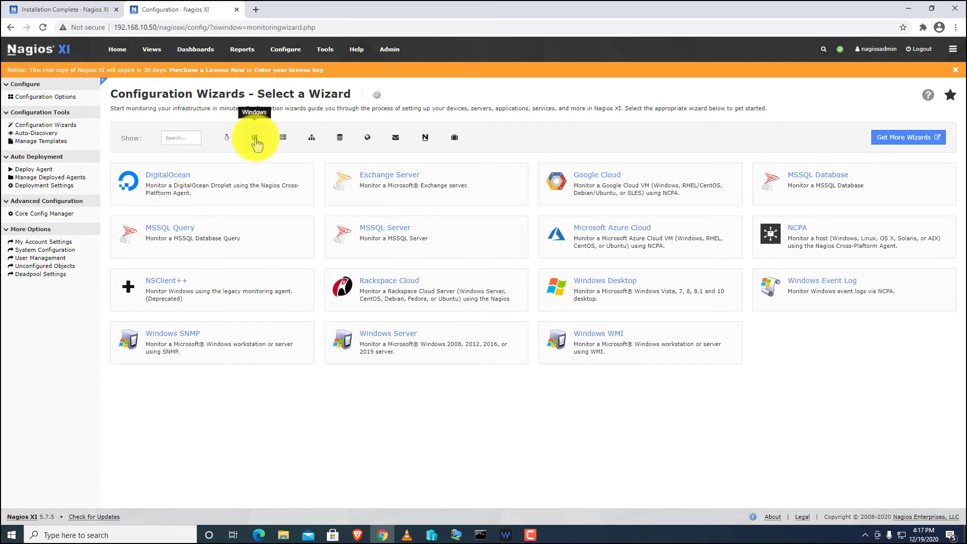
pyautogui.click(220, 338)
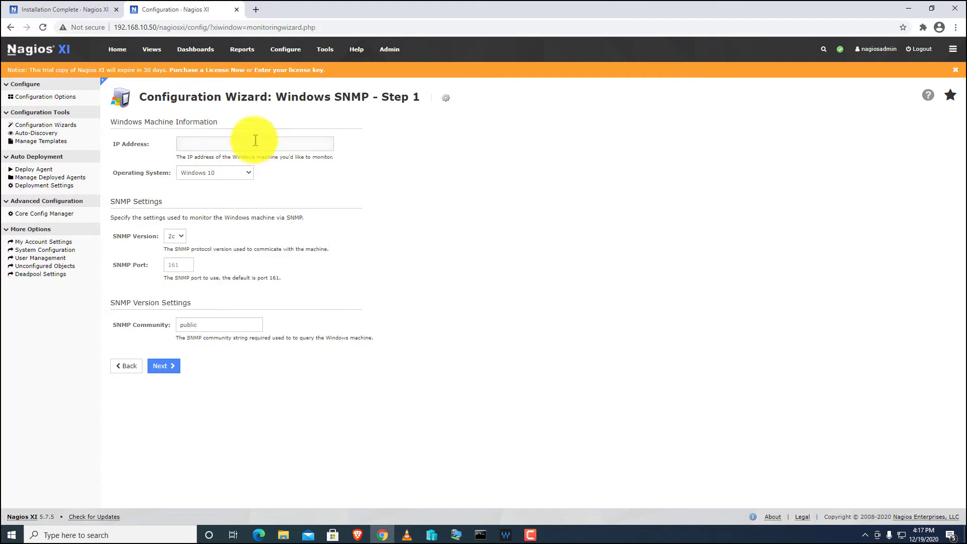
# On the Client 1 VM, open Command Prompt via search and run ipconfig.
pyautogui.click(451, 536)
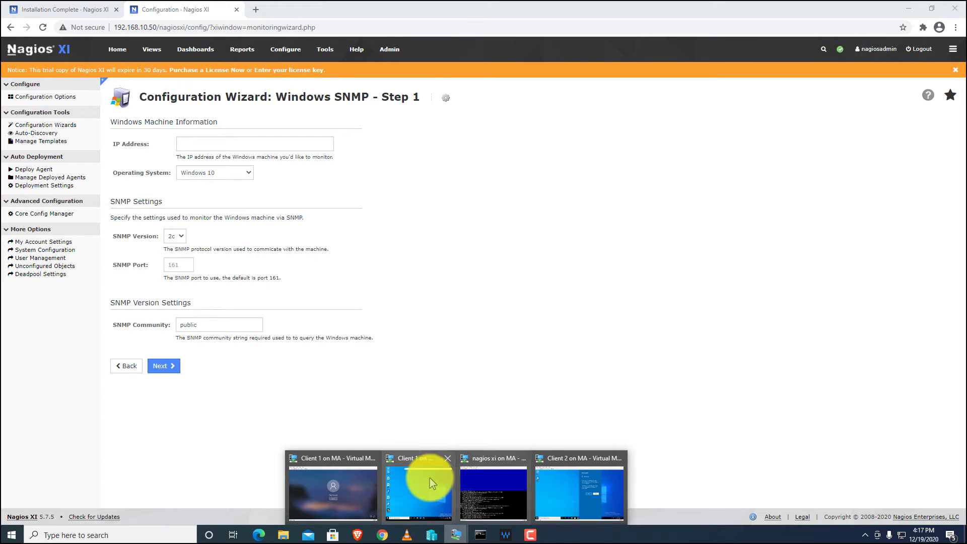
pyautogui.click(426, 480)
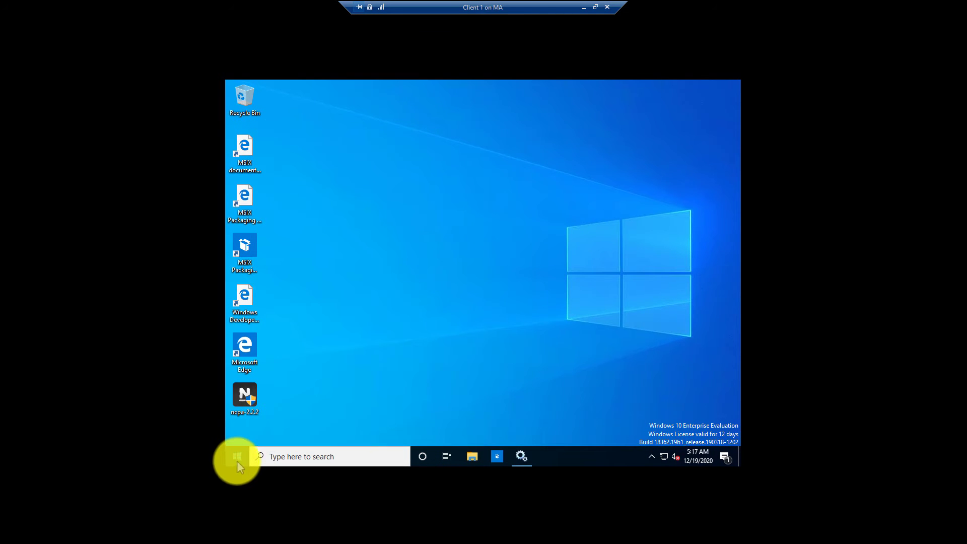
pyautogui.click(238, 456)
pyautogui.write('con')
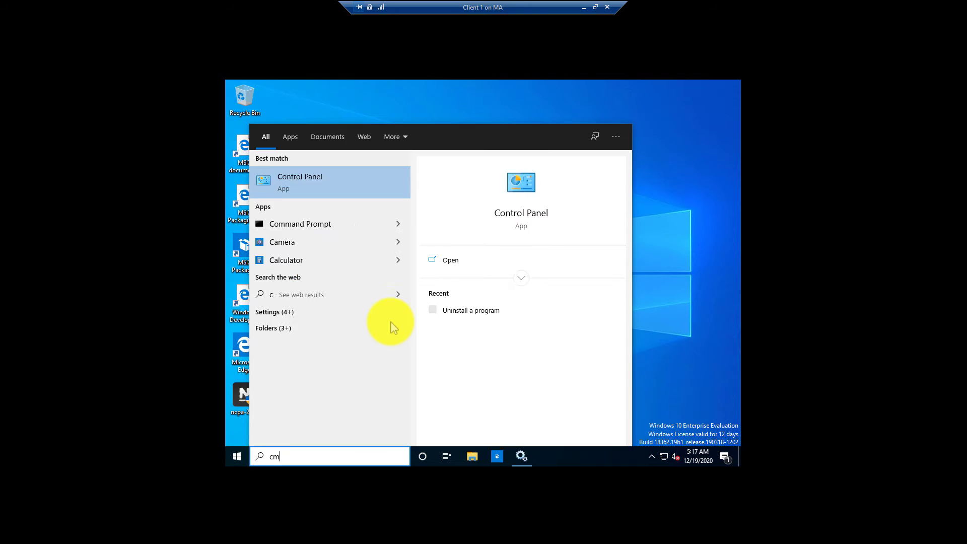
pyautogui.press('Return')
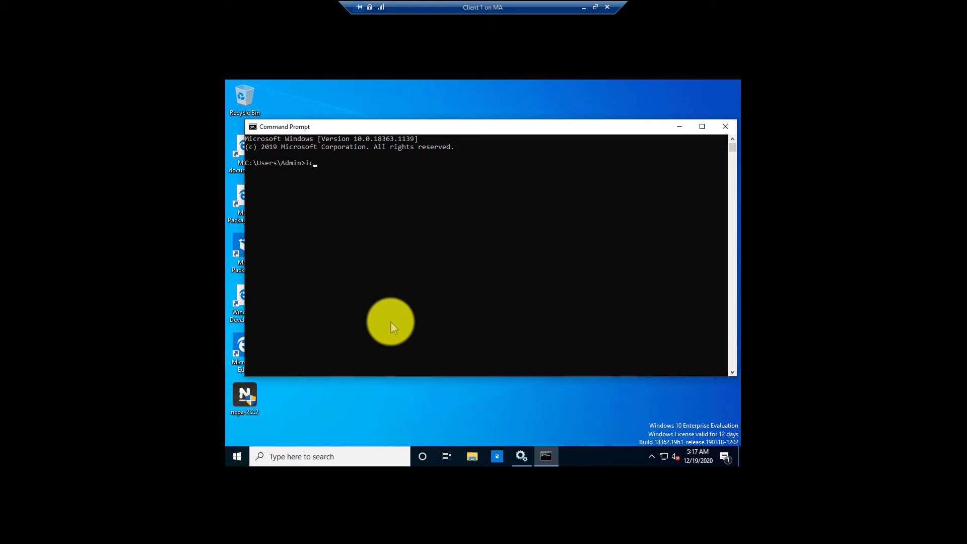
pyautogui.write('ipcon')
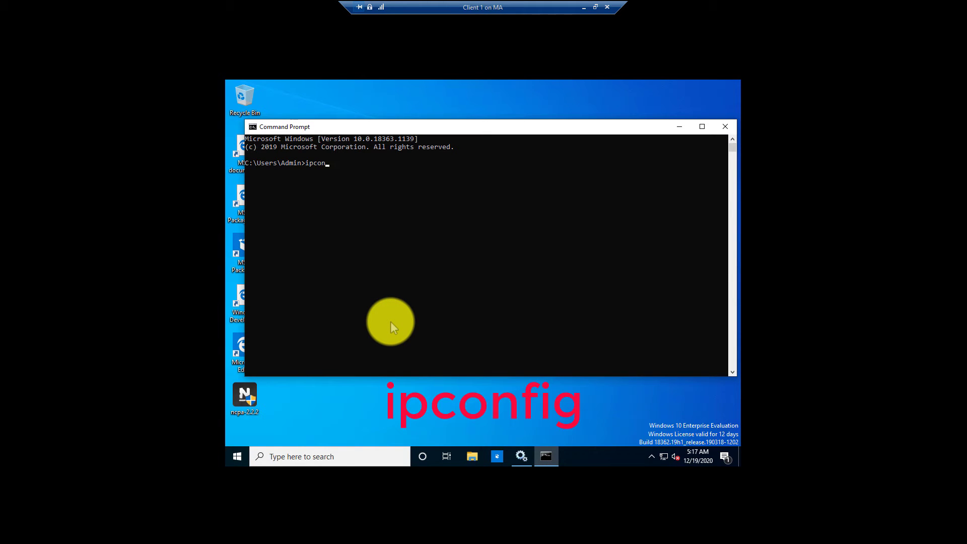
pyautogui.write('fig')
pyautogui.press('Return')
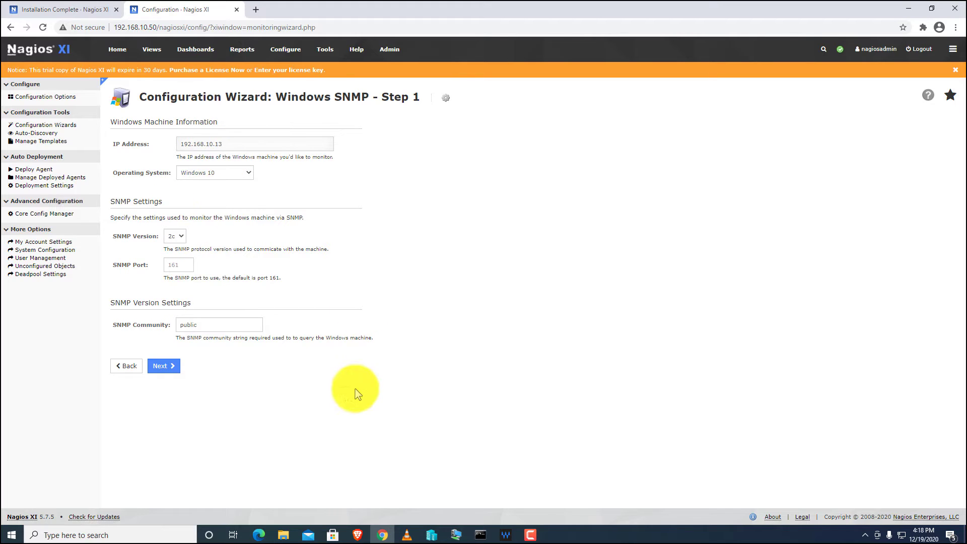
# Review the server metrics, 100 services and 56 processes for 192.168.10.13, then continue.
pyautogui.click(167, 366)
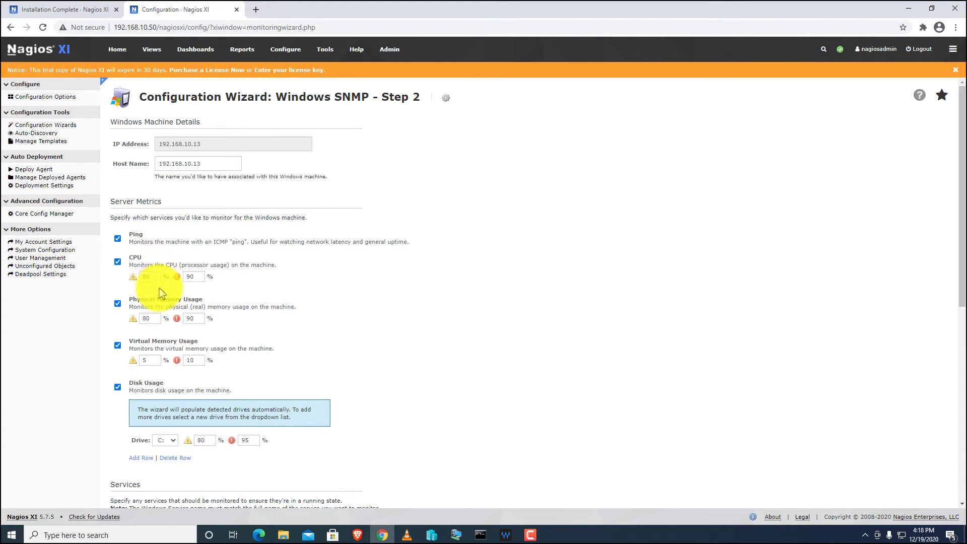
pyautogui.moveTo(154, 276); pyautogui.dragTo(138, 275)
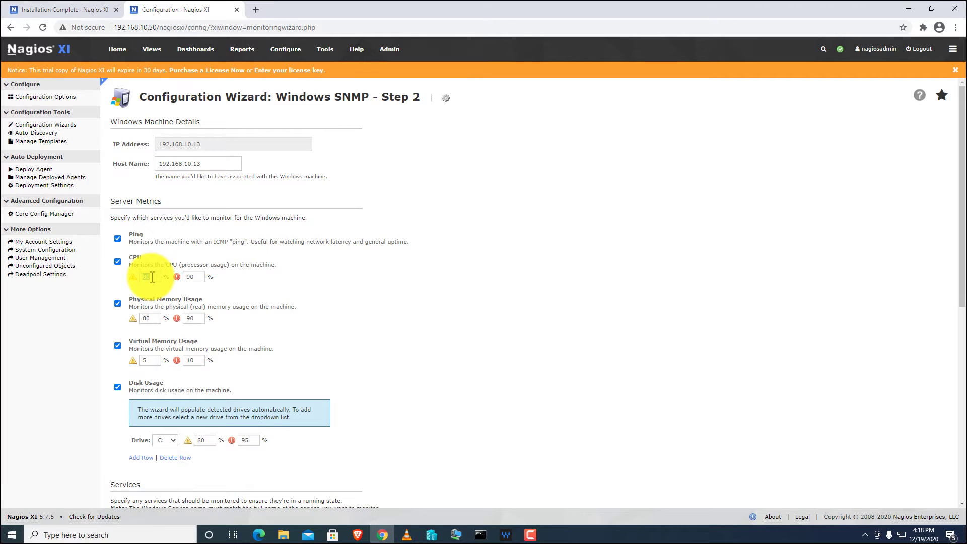
pyautogui.scroll(-2, 146, 276)
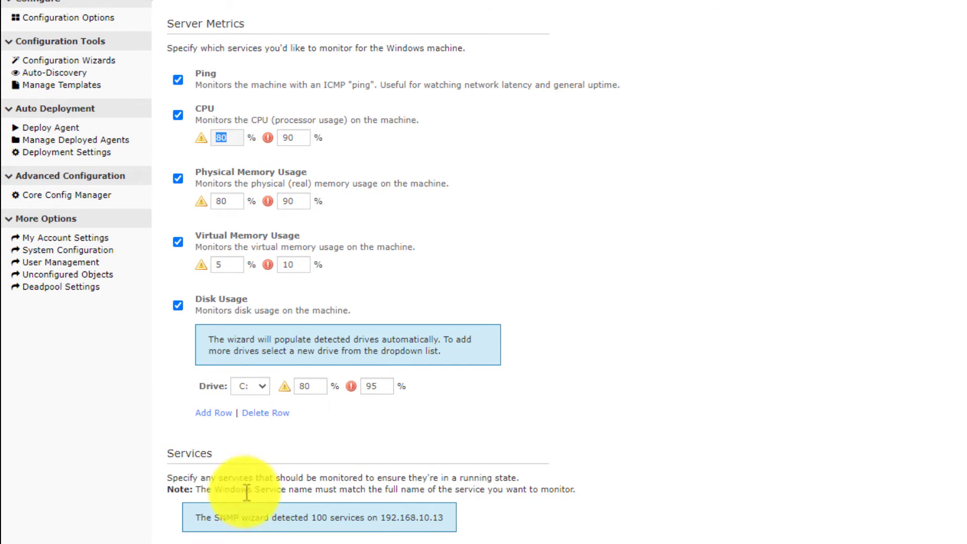
pyautogui.scroll(-3, 261, 312)
pyautogui.scroll(-3, 335, 345)
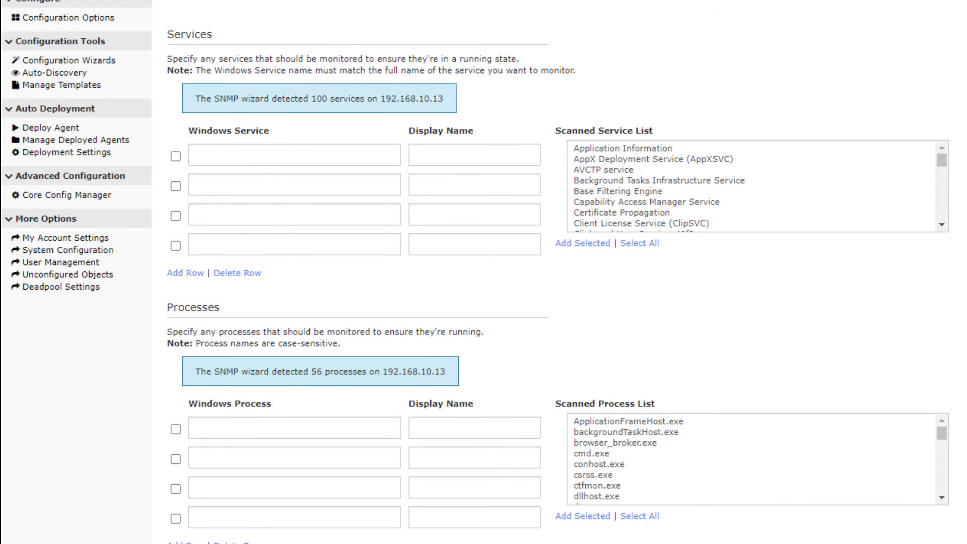
pyautogui.click(216, 458)
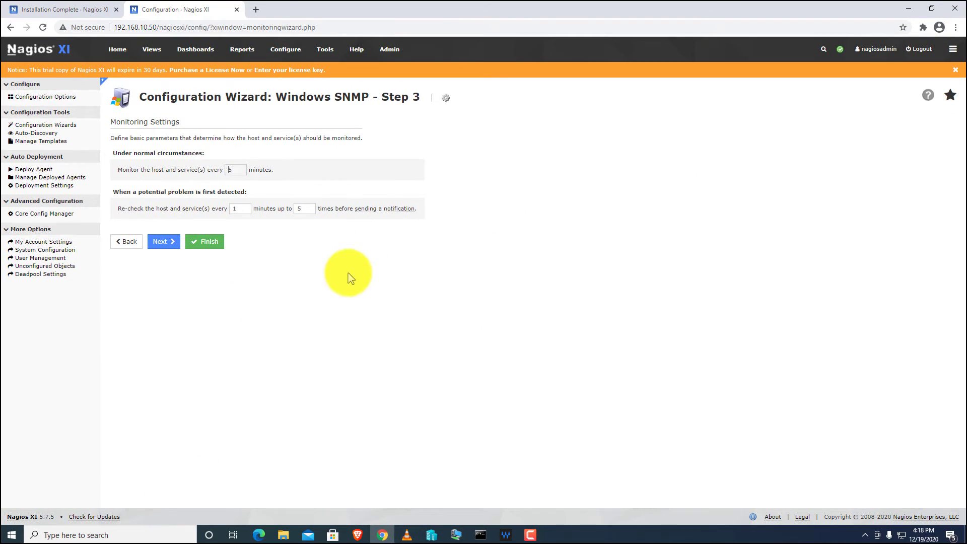
# Submit the 192.168.10.13 Windows SNMP configuration and check the Home Dashboard shows 2 hosts up.
pyautogui.click(165, 242)
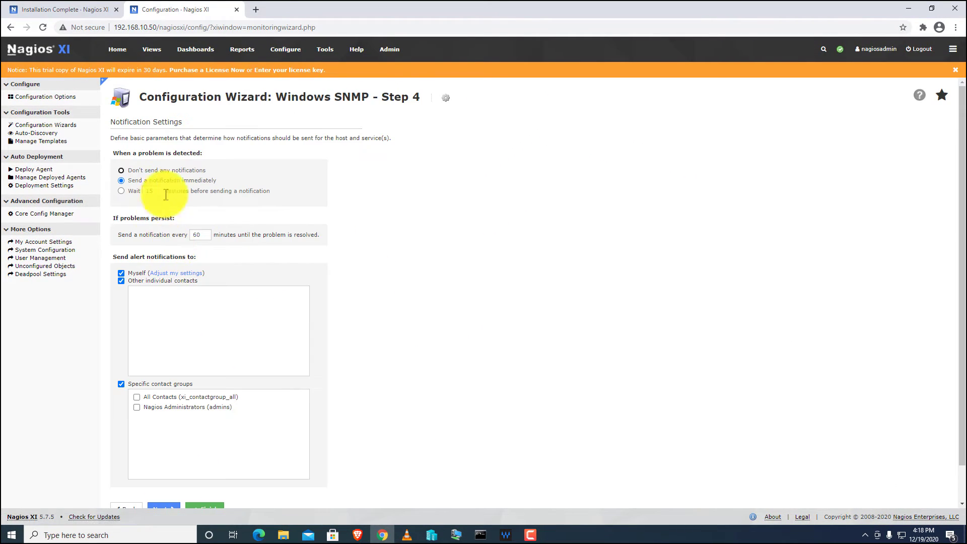
pyautogui.scroll(-1, 239, 389)
pyautogui.click(210, 476)
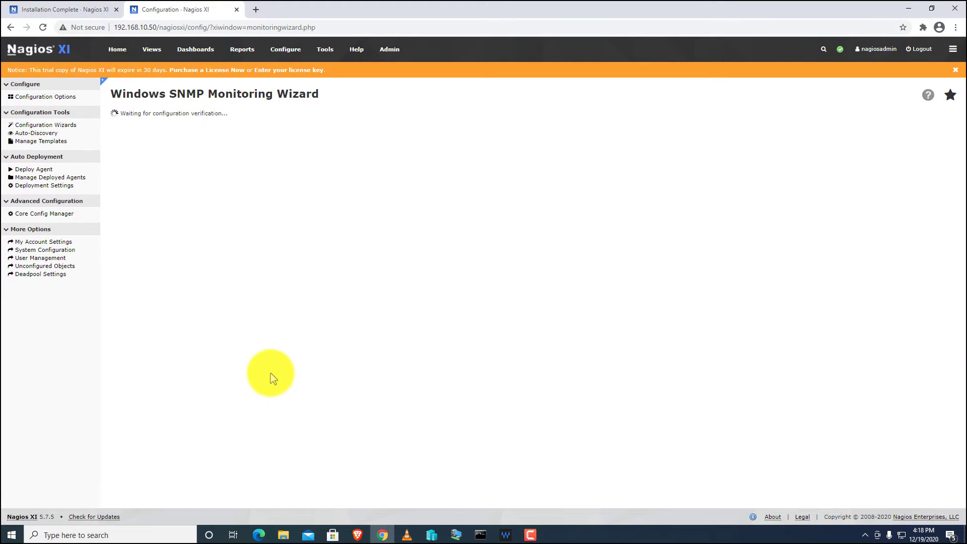
pyautogui.click(114, 52)
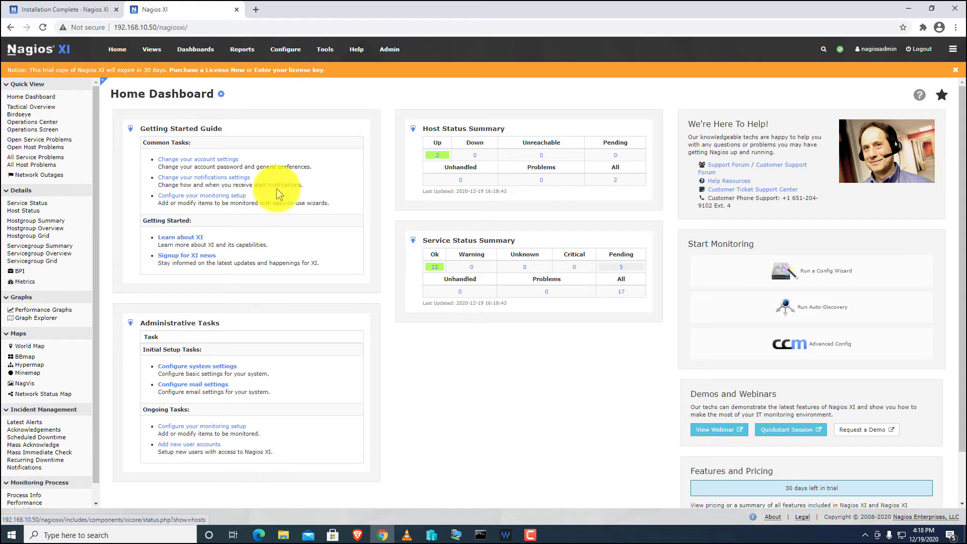
pyautogui.click(437, 156)
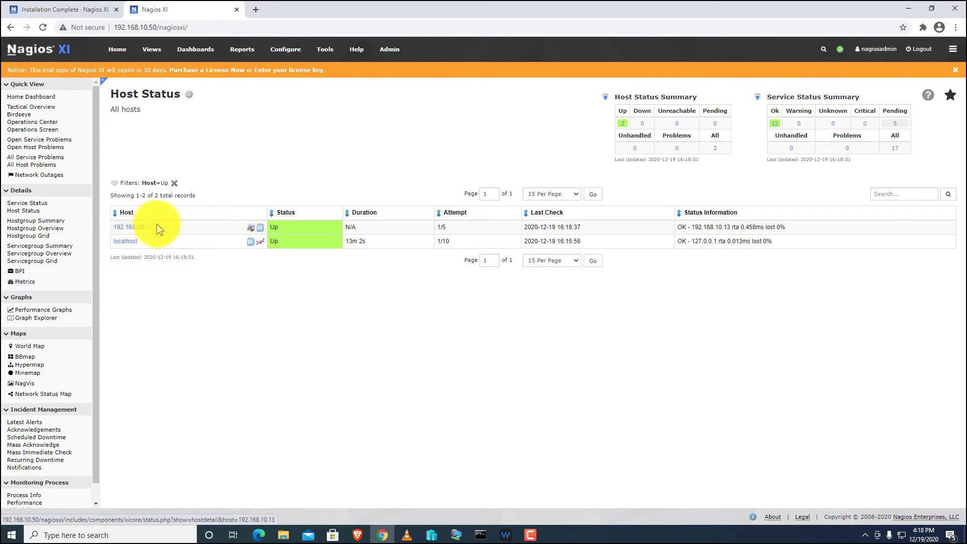
pyautogui.click(126, 229)
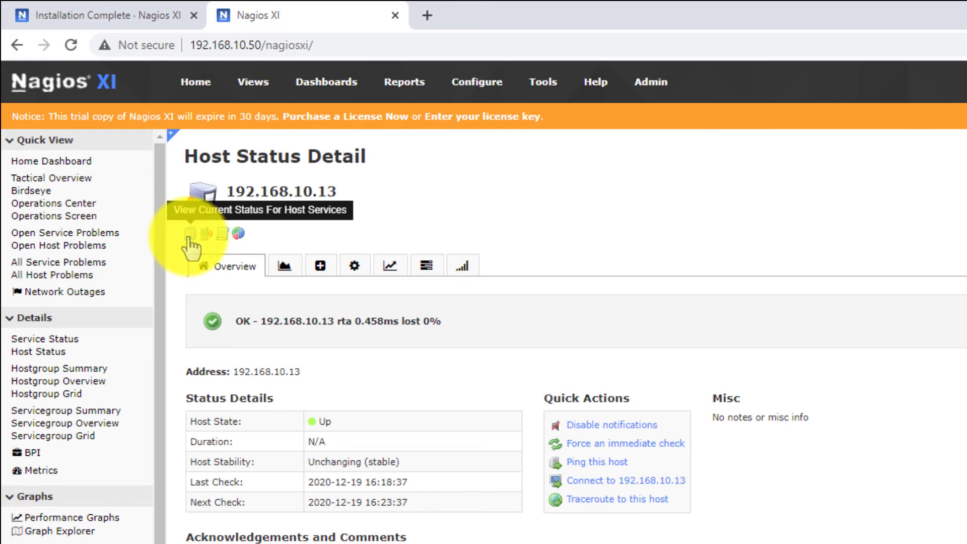
pyautogui.click(189, 235)
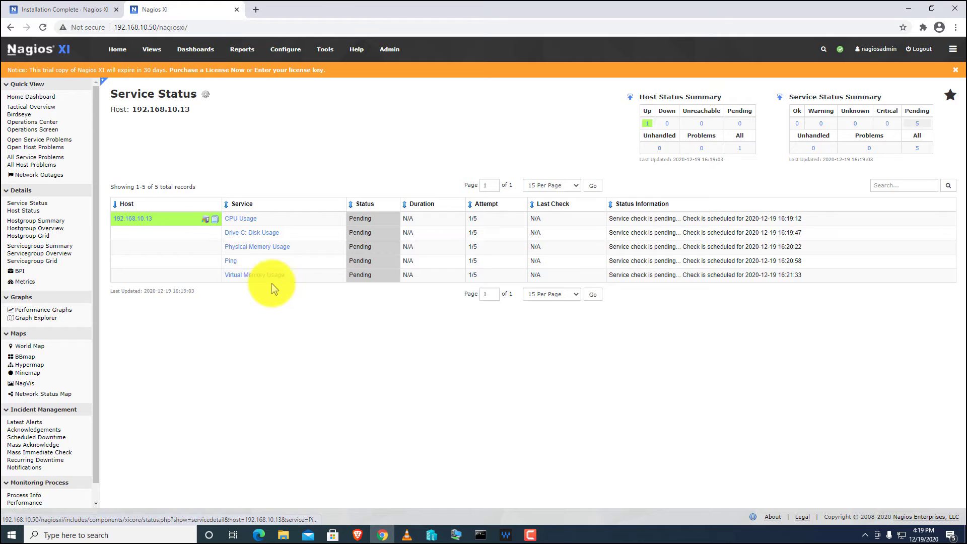
pyautogui.click(229, 262)
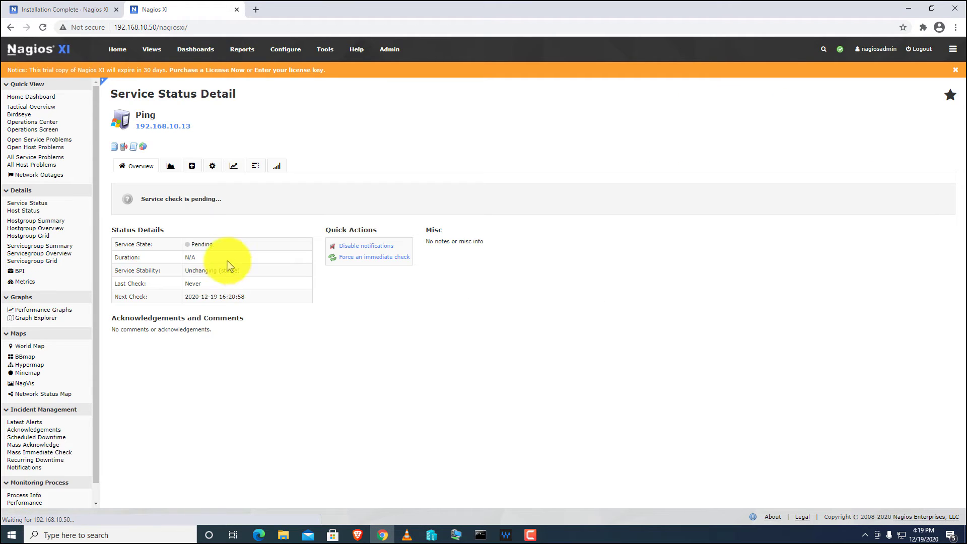
pyautogui.click(114, 149)
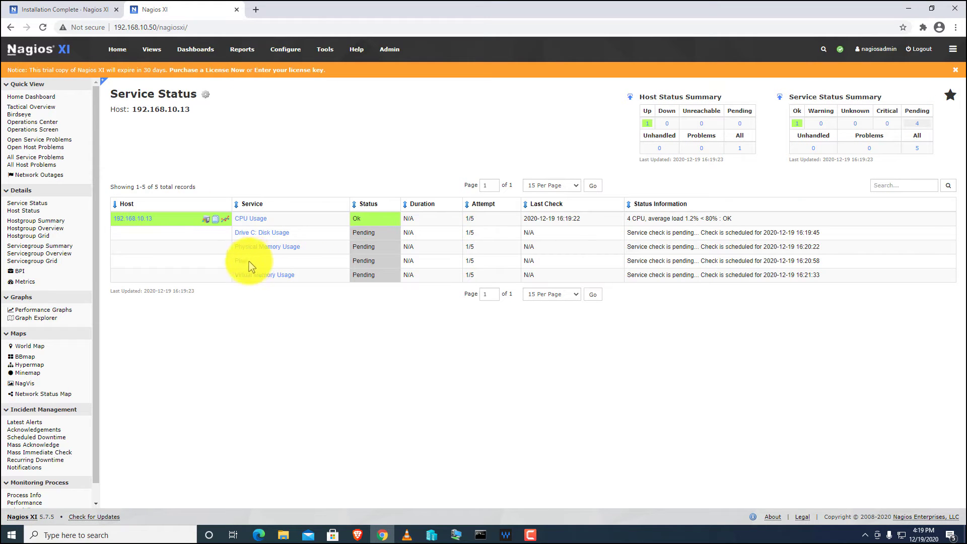
pyautogui.click(248, 265)
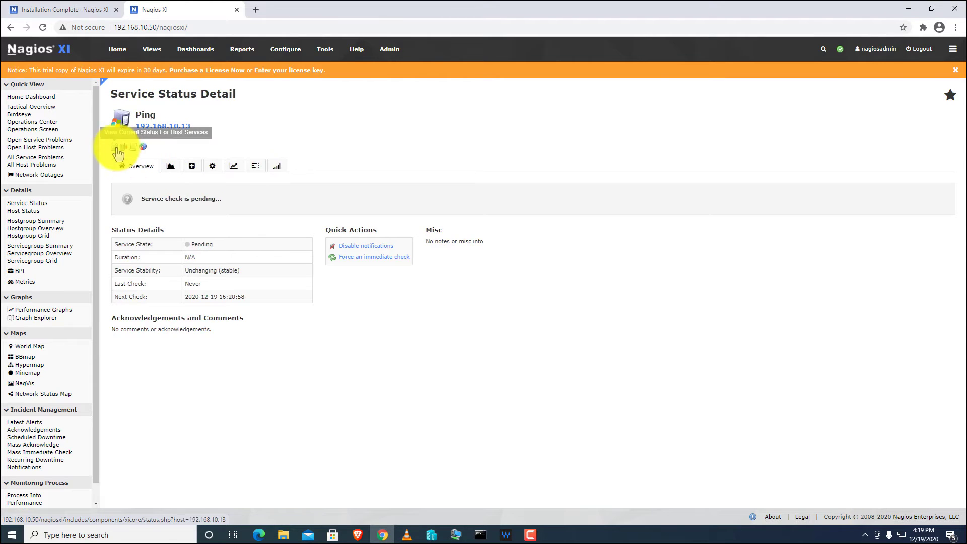
pyautogui.click(163, 126)
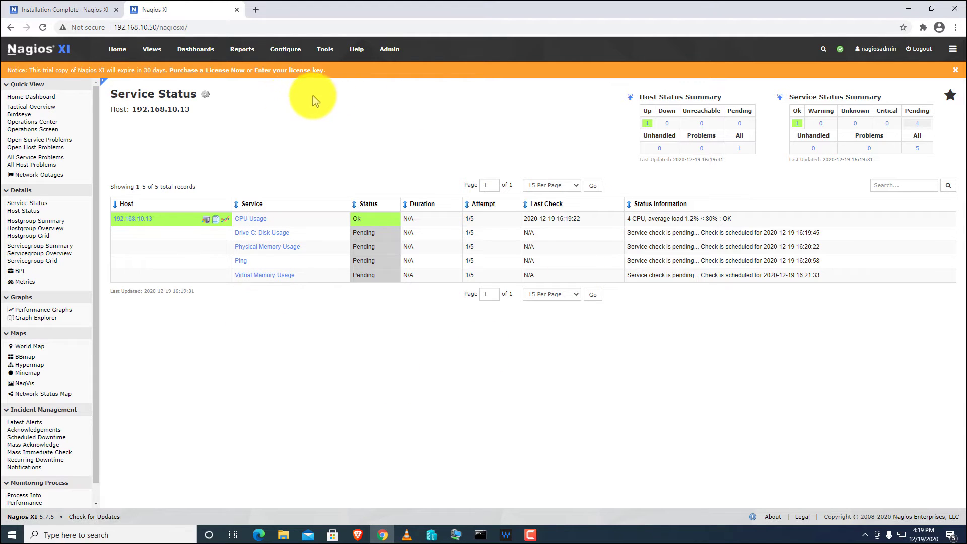
pyautogui.click(119, 52)
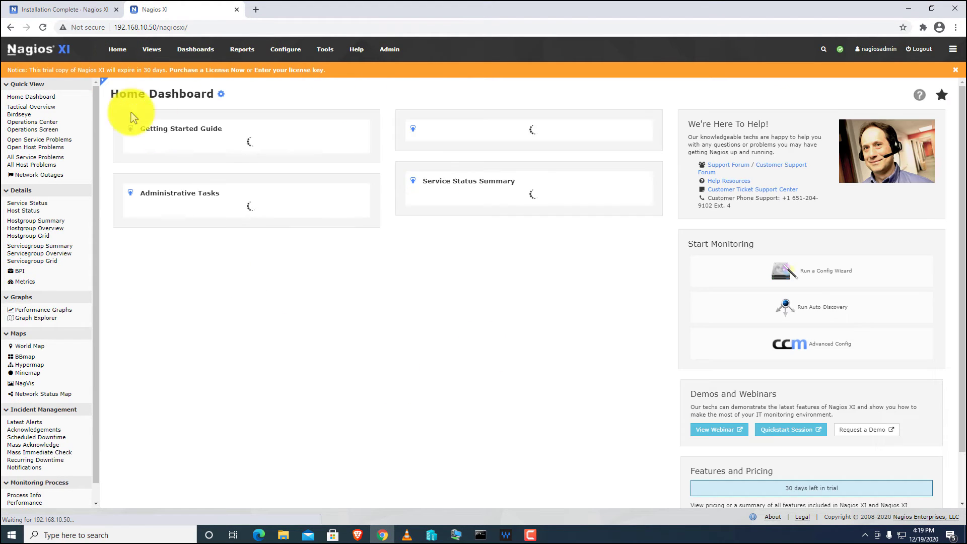
# Start the Windows Desktop wizard from Configuration Wizards filtered to Windows.
pyautogui.moveTo(290, 53)
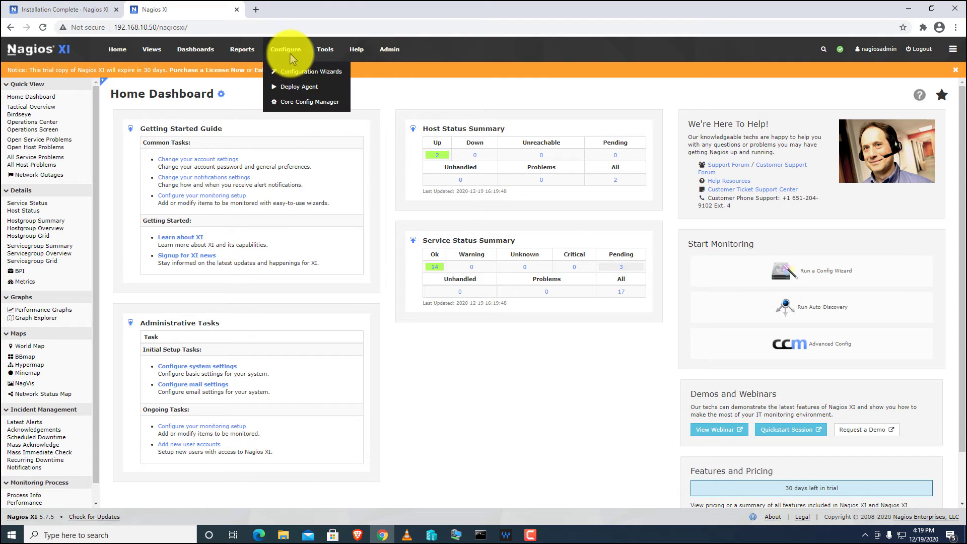
pyautogui.click(334, 76)
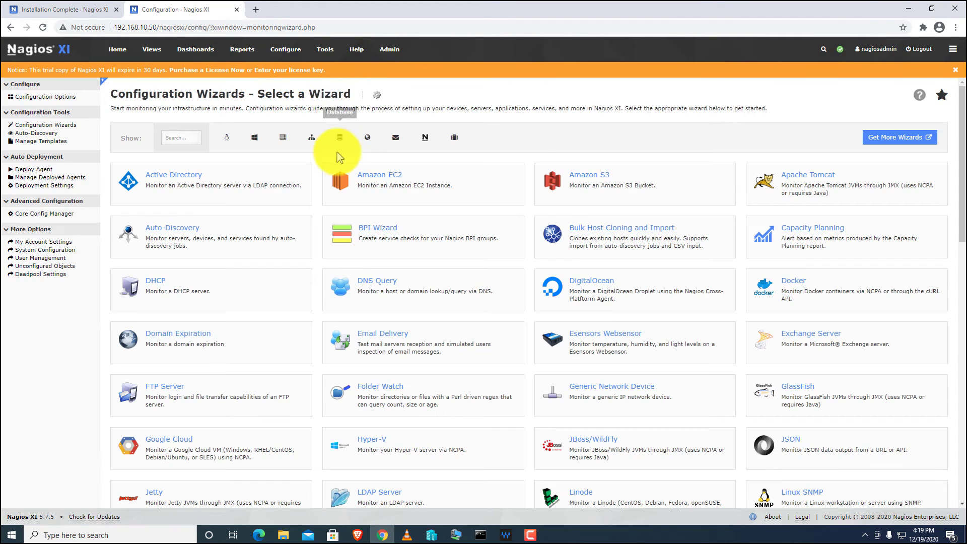
pyautogui.click(255, 138)
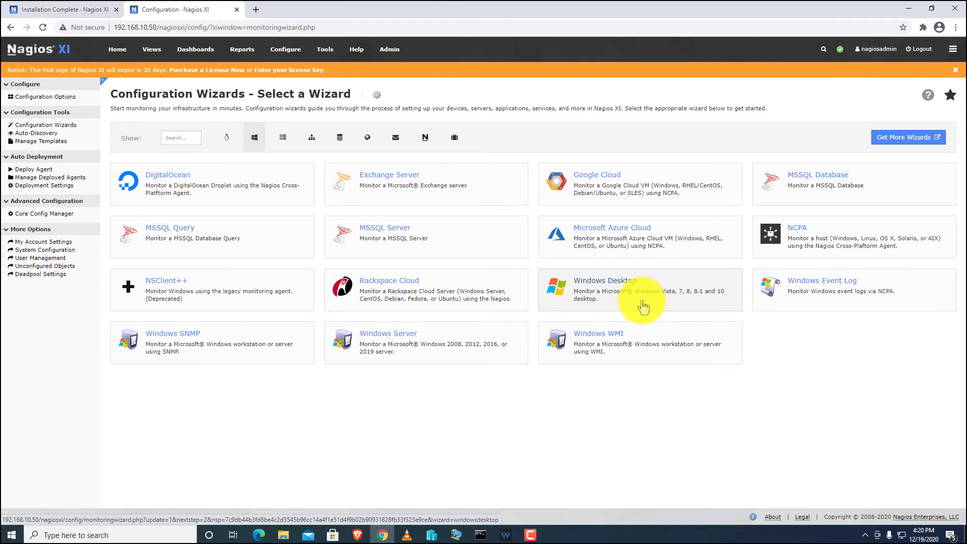
pyautogui.click(624, 286)
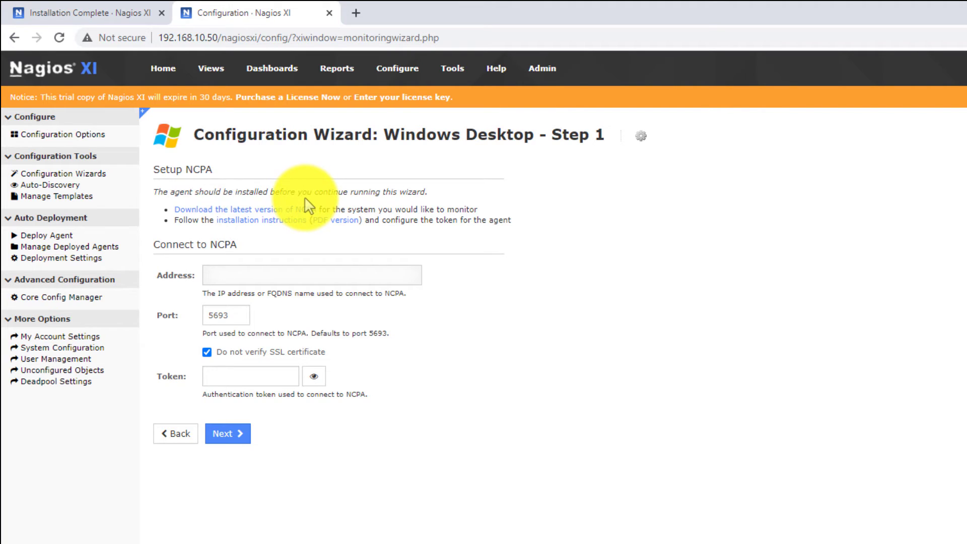
# Download the 32-bit Windows NCPA installer ncpa-2.2.2 and minimize Chrome.
pyautogui.click(235, 211)
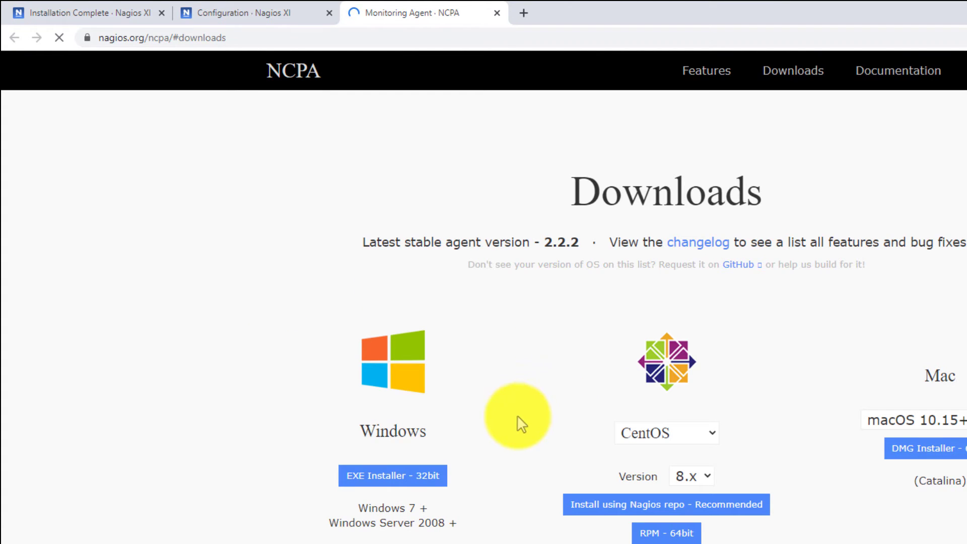
pyautogui.click(945, 447)
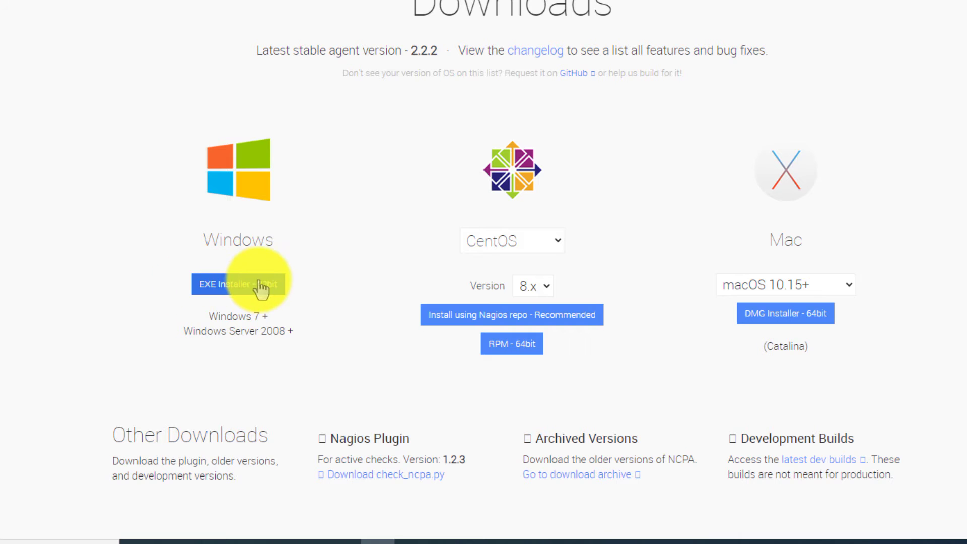
pyautogui.click(217, 286)
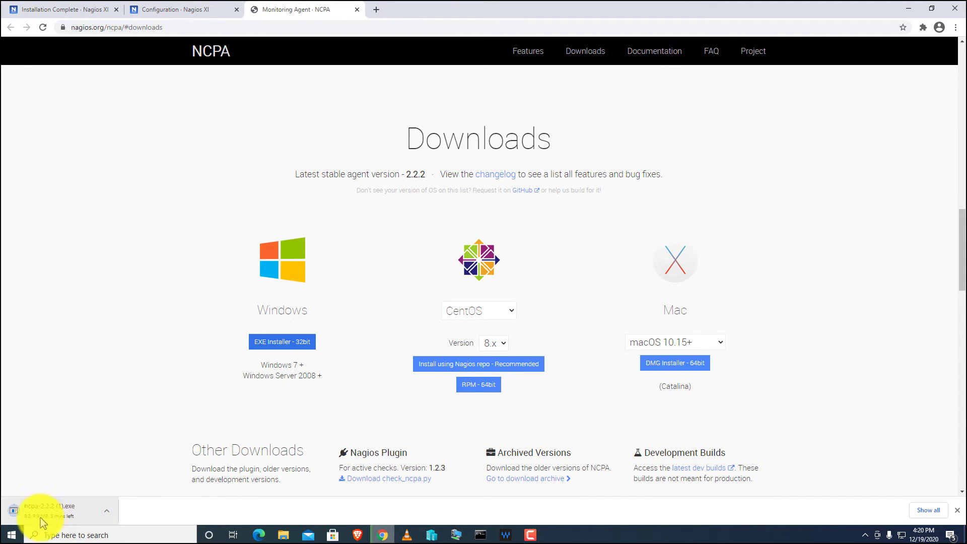
pyautogui.click(931, 511)
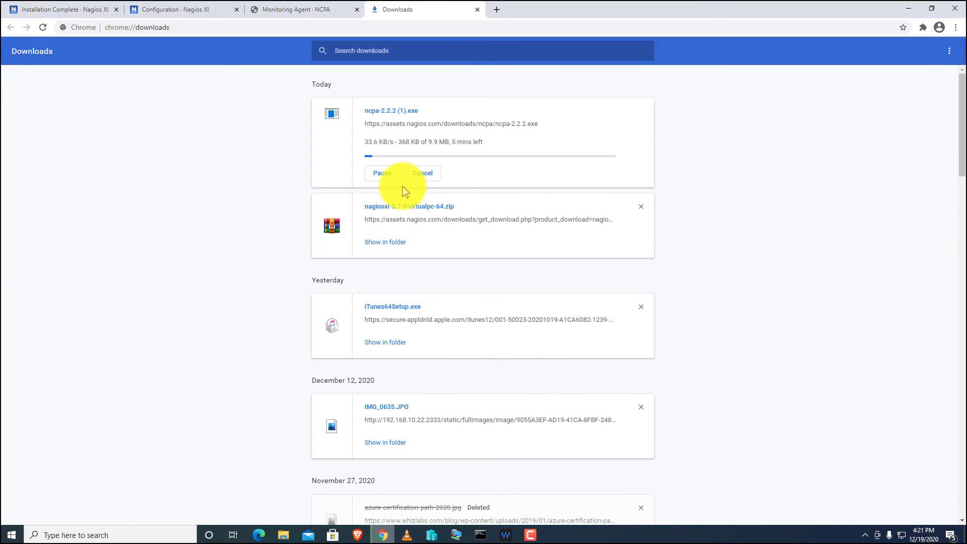
pyautogui.click(908, 9)
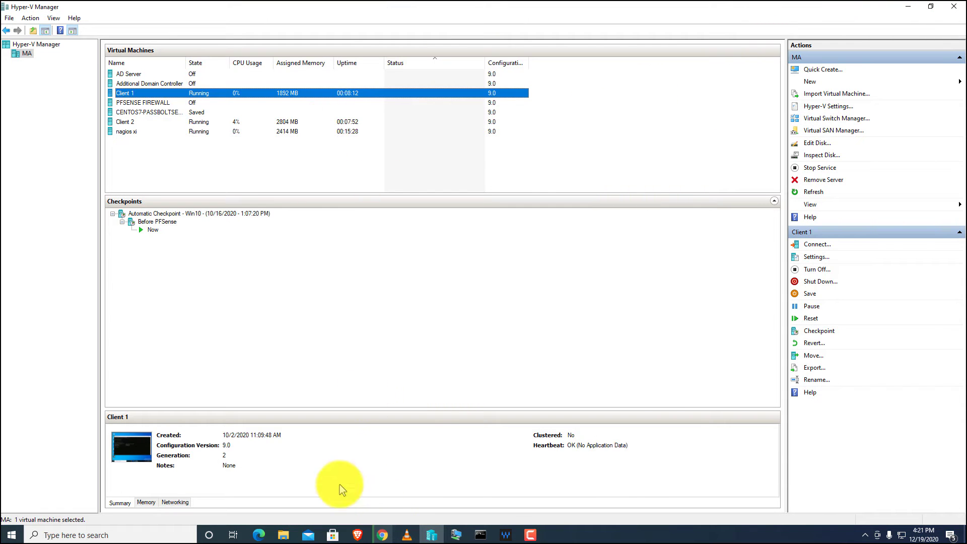
# Copy ncpa-2.2.2 from the Downloads folder and bring Hyper-V Manager back full screen.
pyautogui.doubleClick(642, 12)
pyautogui.moveTo(653, 71); pyautogui.dragTo(621, 78)
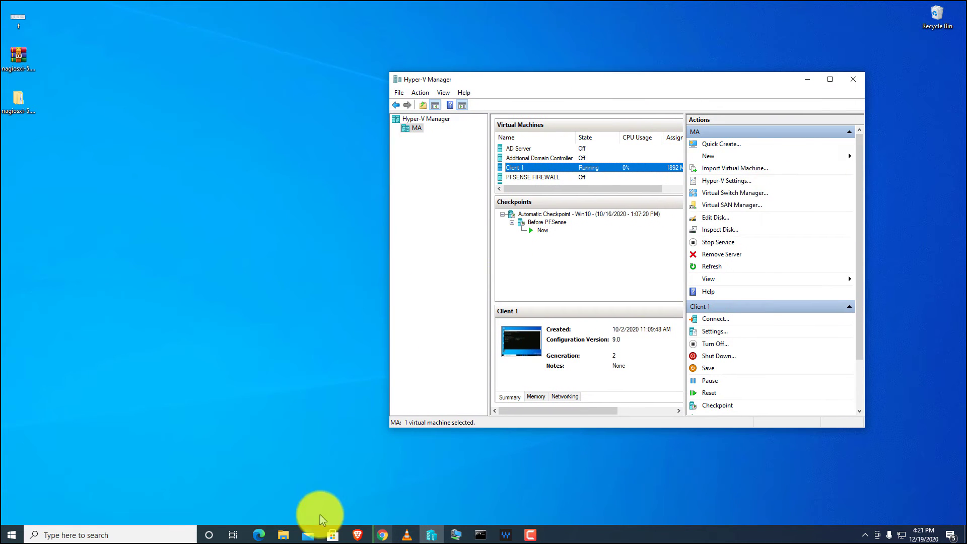
pyautogui.click(283, 535)
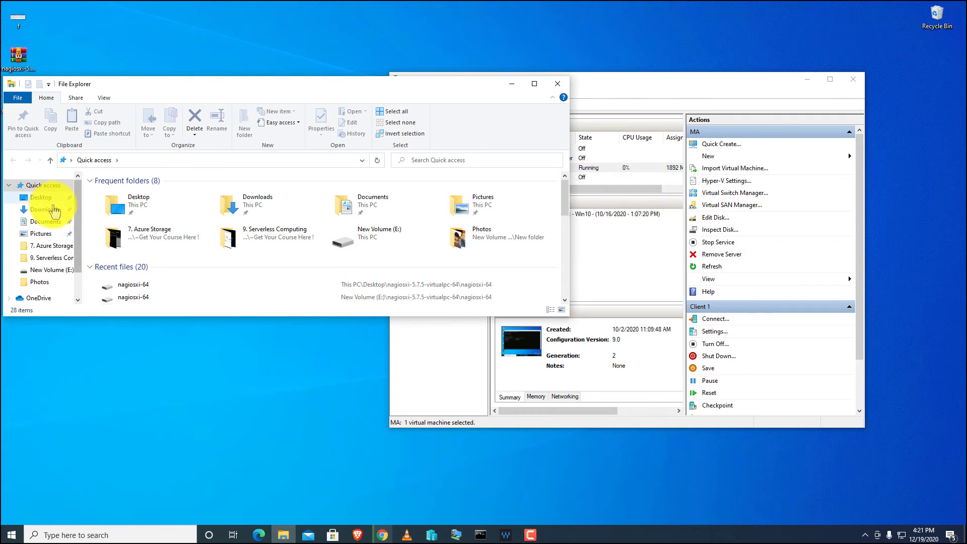
pyautogui.click(49, 214)
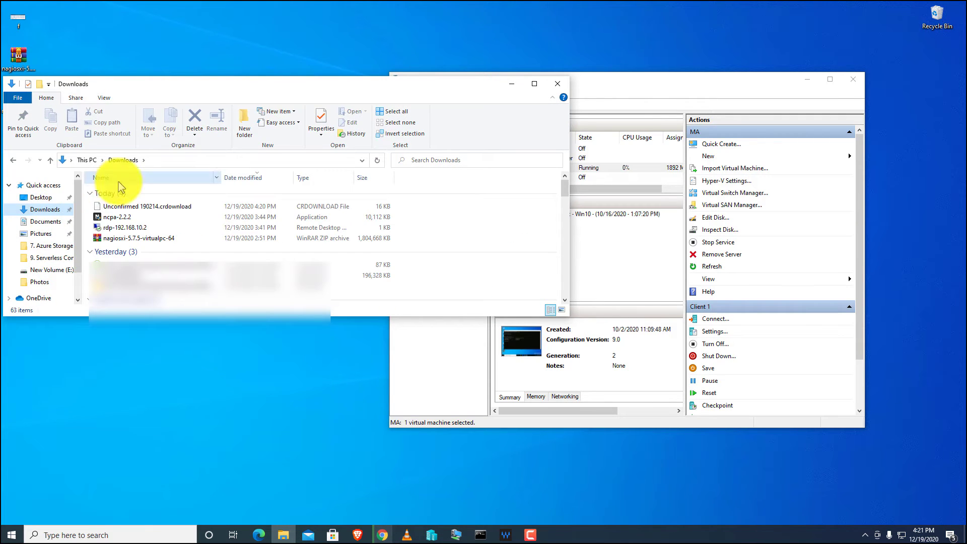
pyautogui.click(109, 218)
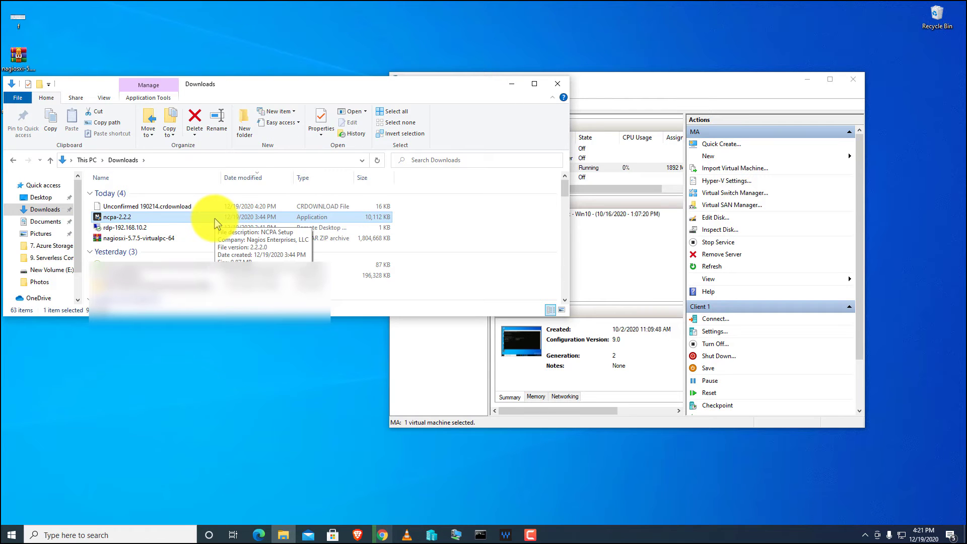
pyautogui.rightClick(217, 223)
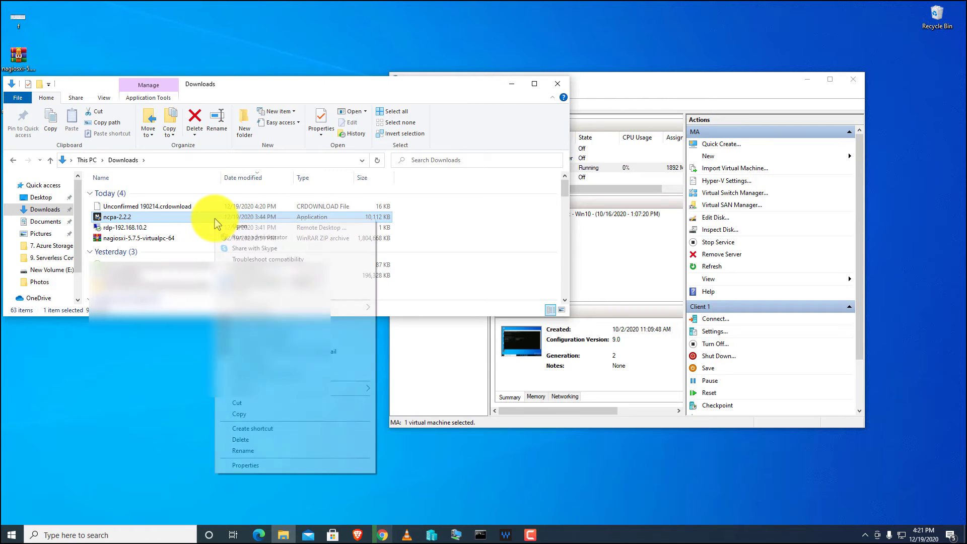
pyautogui.click(259, 414)
pyautogui.click(510, 84)
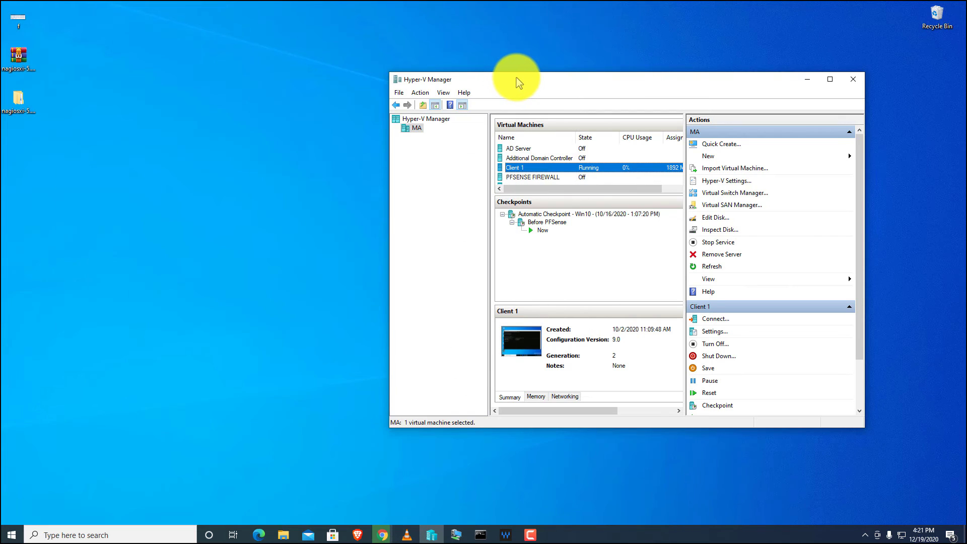
pyautogui.doubleClick(518, 80)
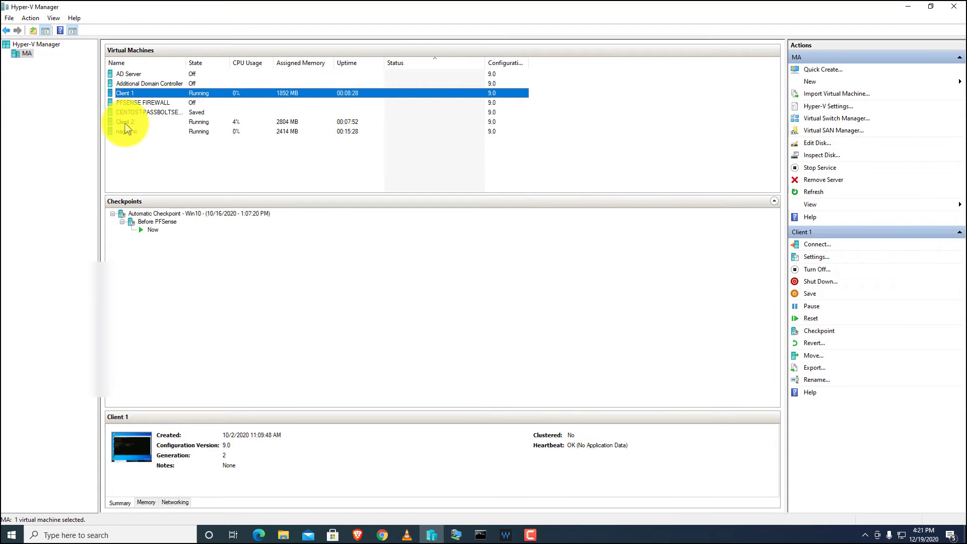
# Connect to Client 2, paste ncpa-2.2.2 onto its desktop and launch it.
pyautogui.click(120, 123)
pyautogui.doubleClick(123, 126)
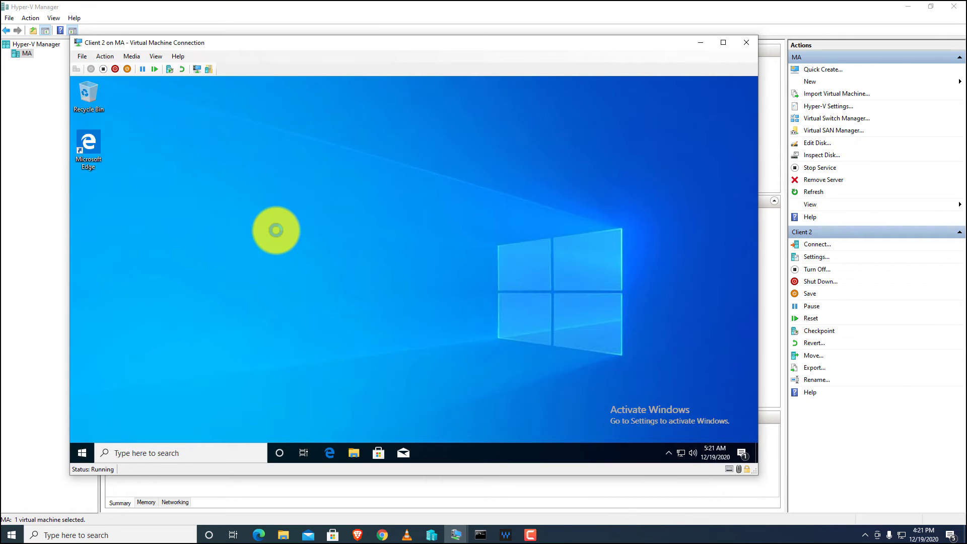
pyautogui.rightClick(276, 230)
pyautogui.click(281, 217)
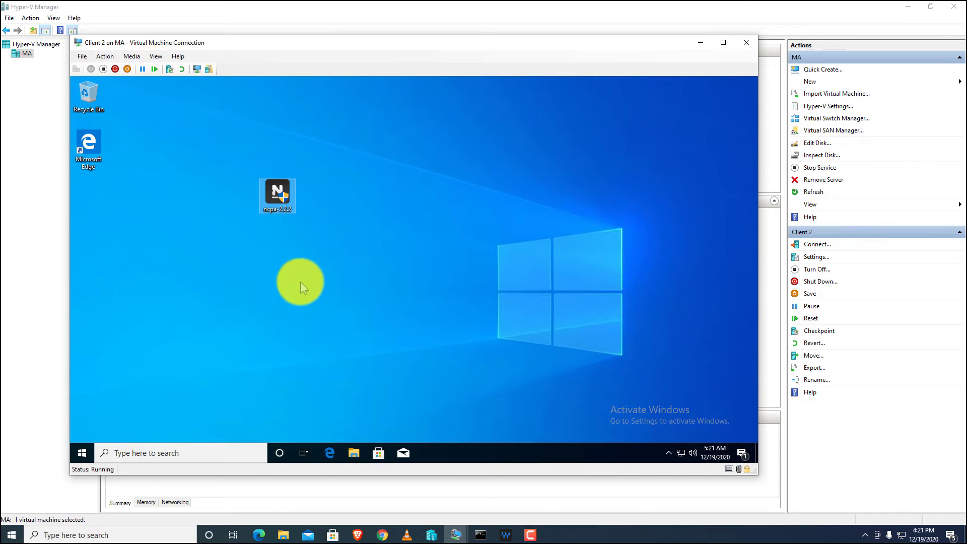
pyautogui.doubleClick(277, 198)
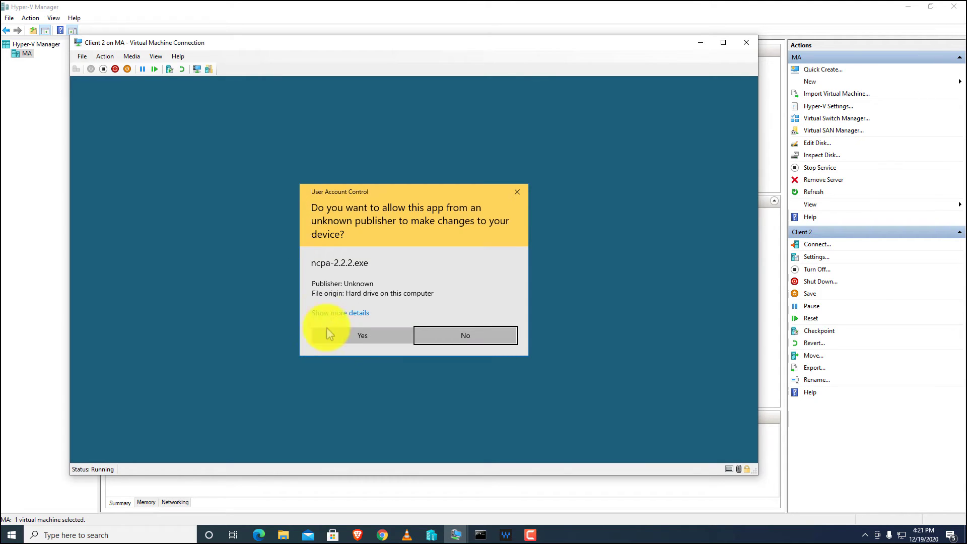
# Install the NCPA 2.2.2 agent on Client 2 with default listener settings, then close setup.
pyautogui.click(347, 337)
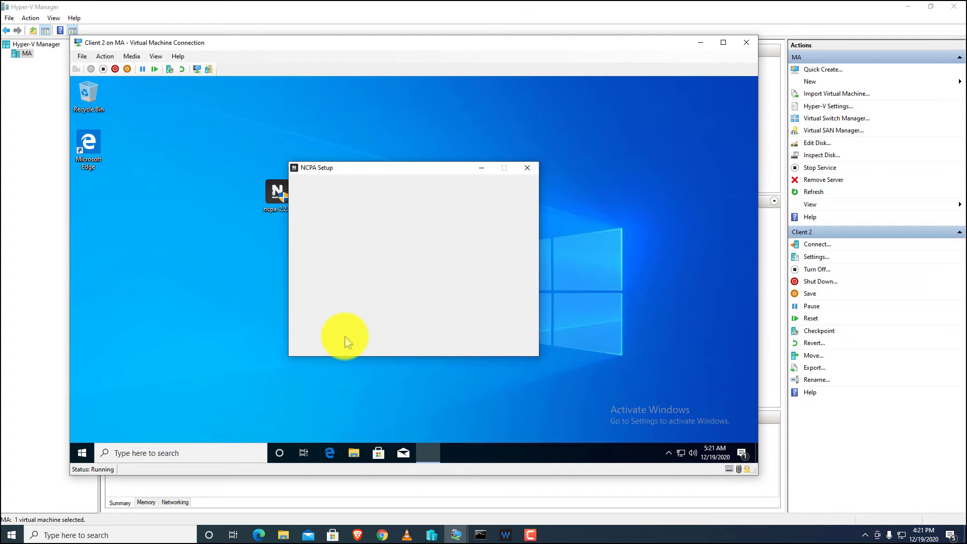
pyautogui.click(465, 345)
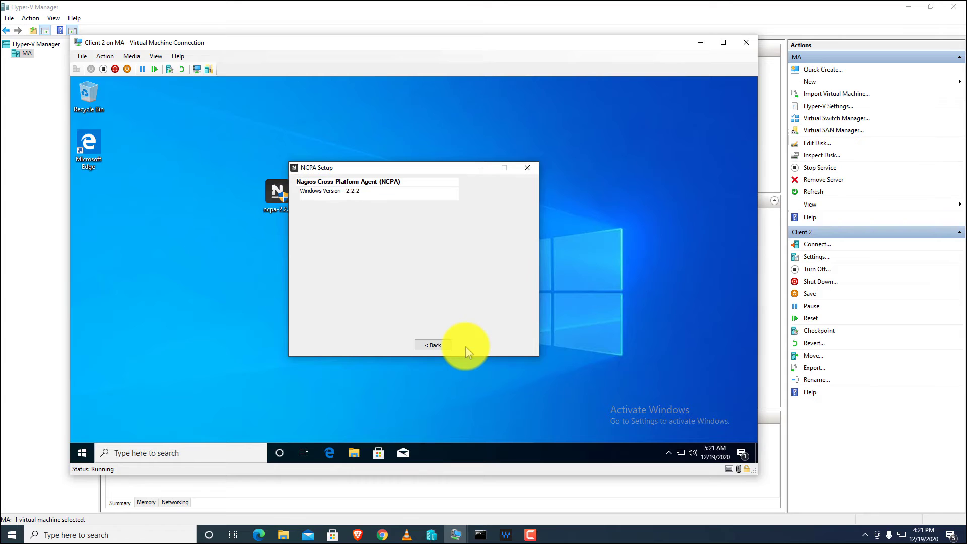
pyautogui.click(470, 344)
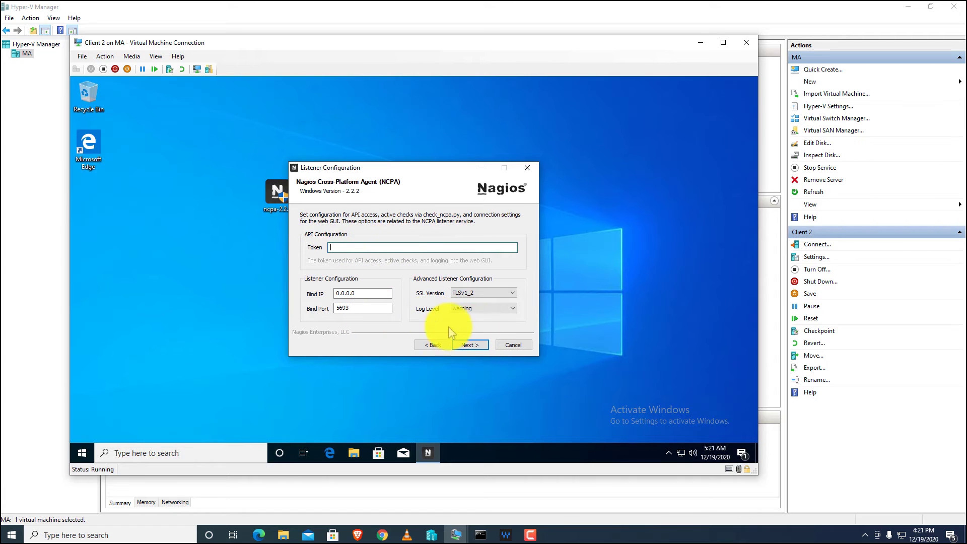
pyautogui.click(469, 346)
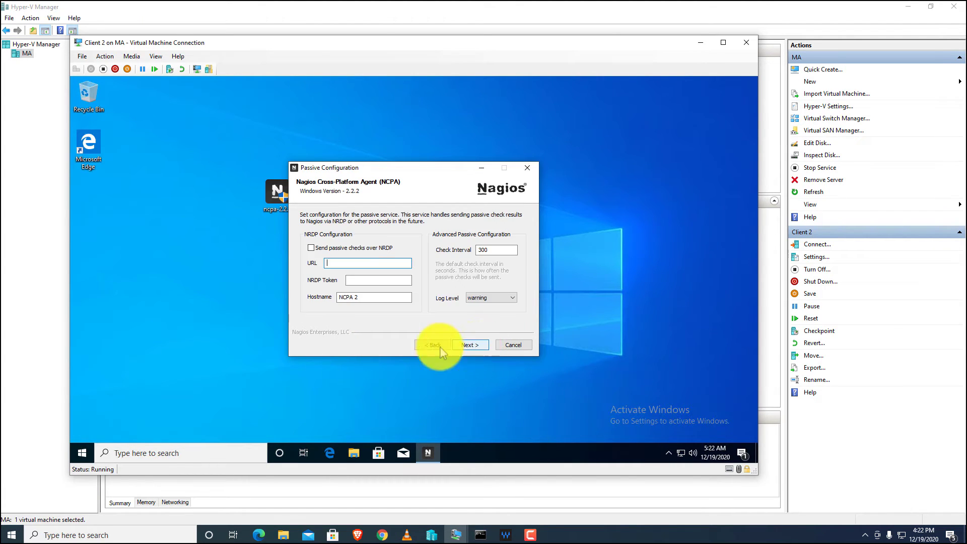
pyautogui.click(470, 345)
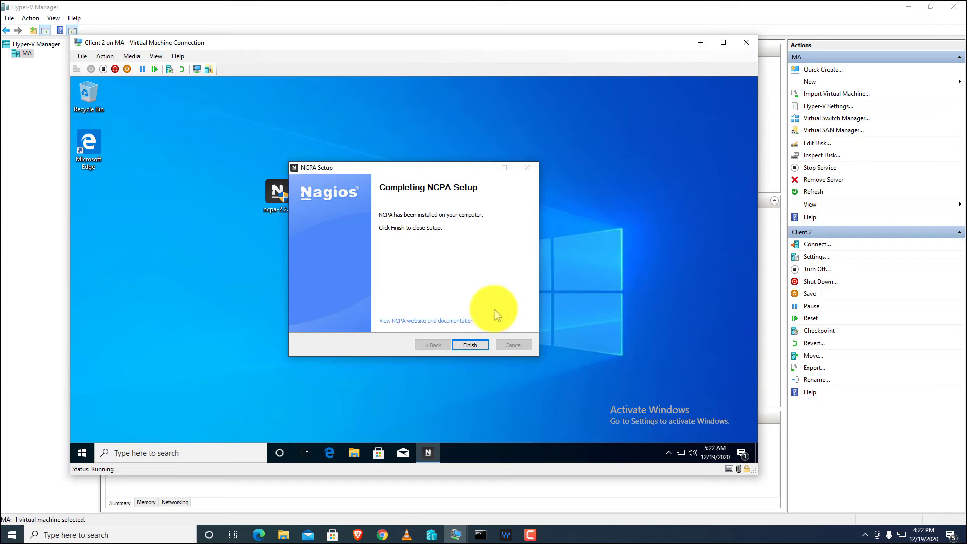
pyautogui.click(471, 346)
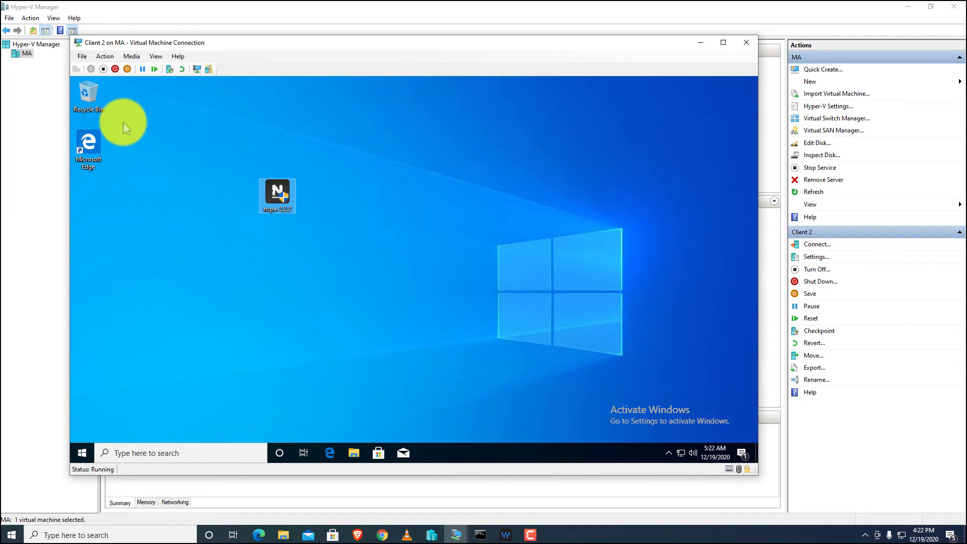
# Run ipconfig in Command Prompt on Client 2 to find its IPv4 address 192.168.10.15.
pyautogui.click(83, 455)
pyautogui.click(77, 454)
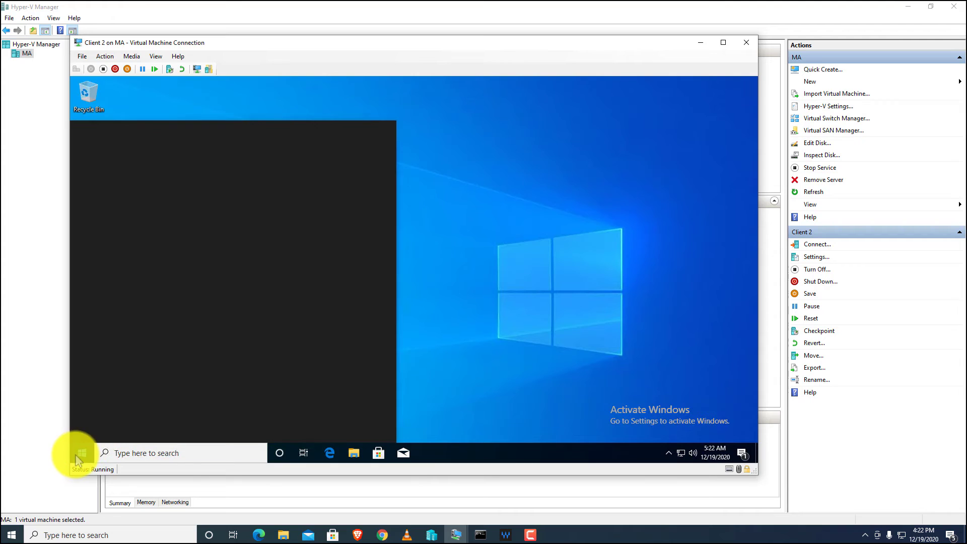
pyautogui.click(75, 455)
pyautogui.click(75, 455)
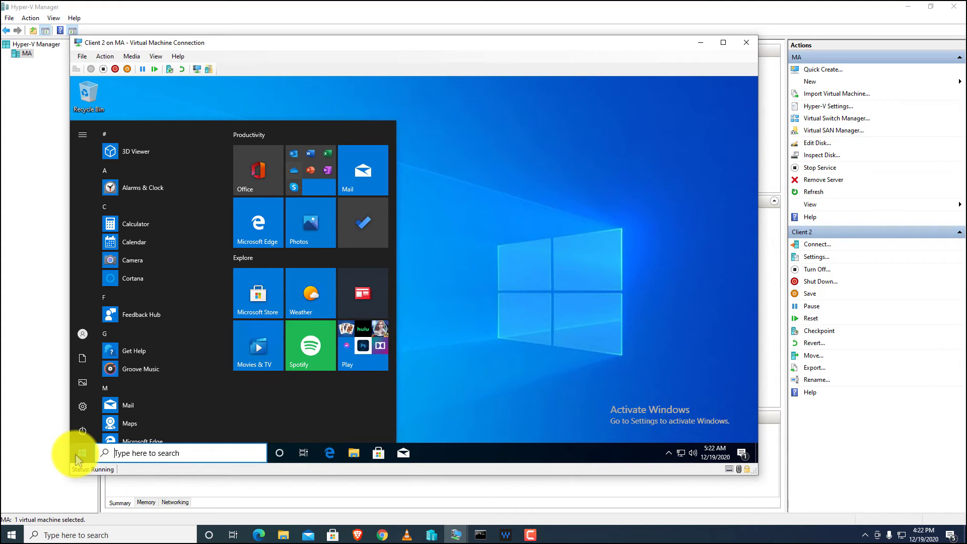
pyautogui.write('cmd')
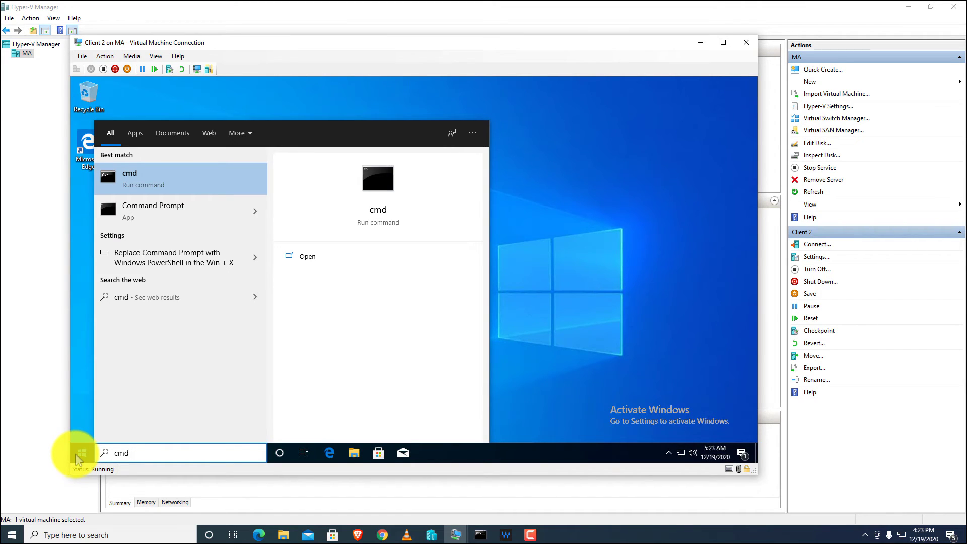
pyautogui.press('Return')
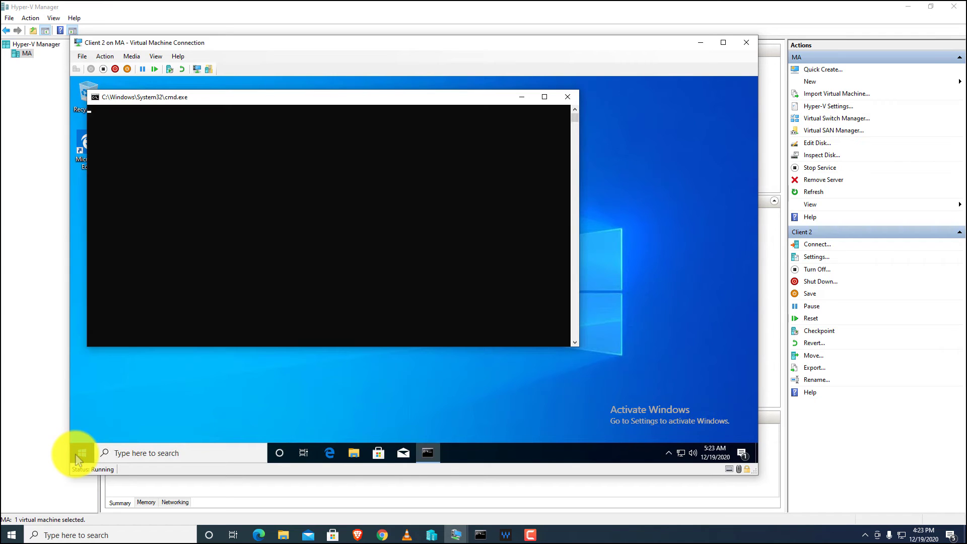
pyautogui.write('i')
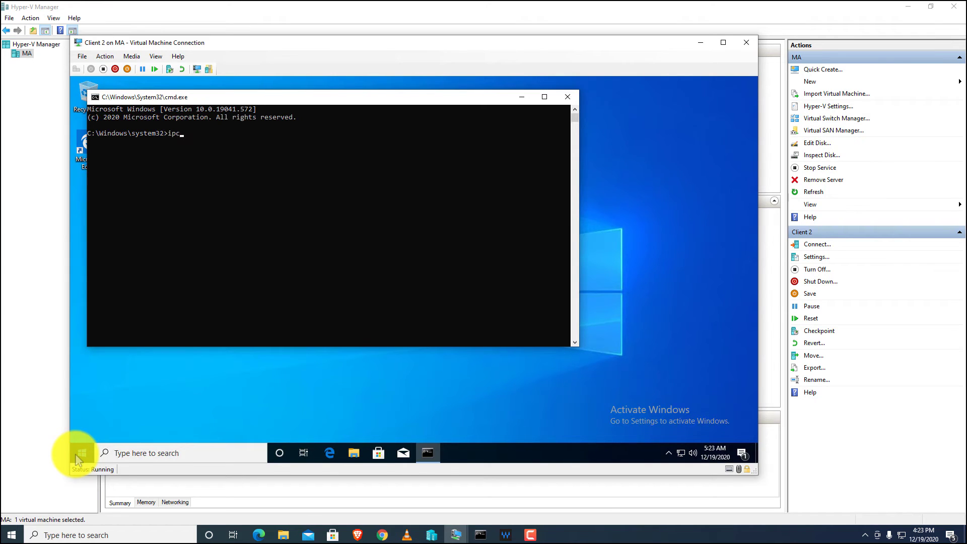
pyautogui.write('pconfig')
pyautogui.press('Return')
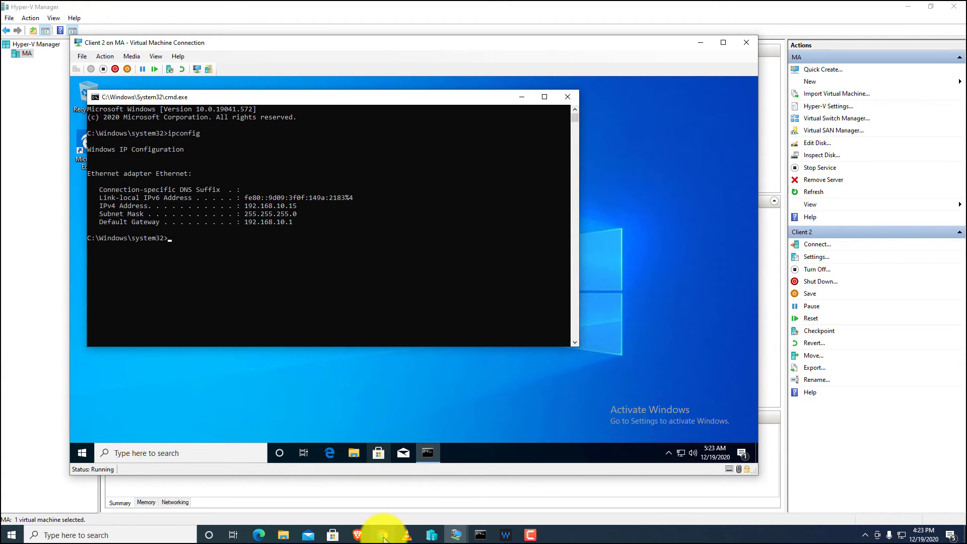
pyautogui.click(381, 534)
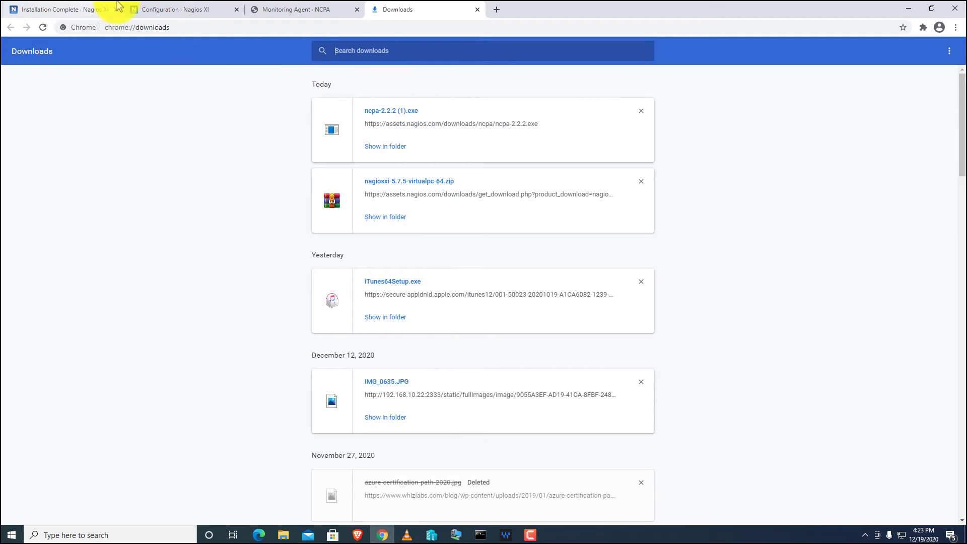
# Confirm address 192.168.10.15 and port 5693 in the Windows Desktop wizard and continue.
pyautogui.click(207, 10)
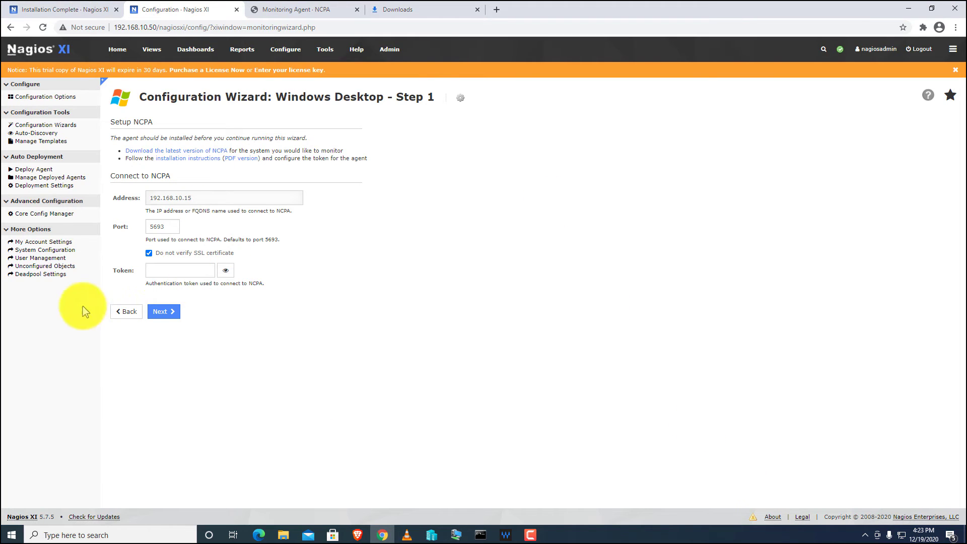
pyautogui.click(166, 312)
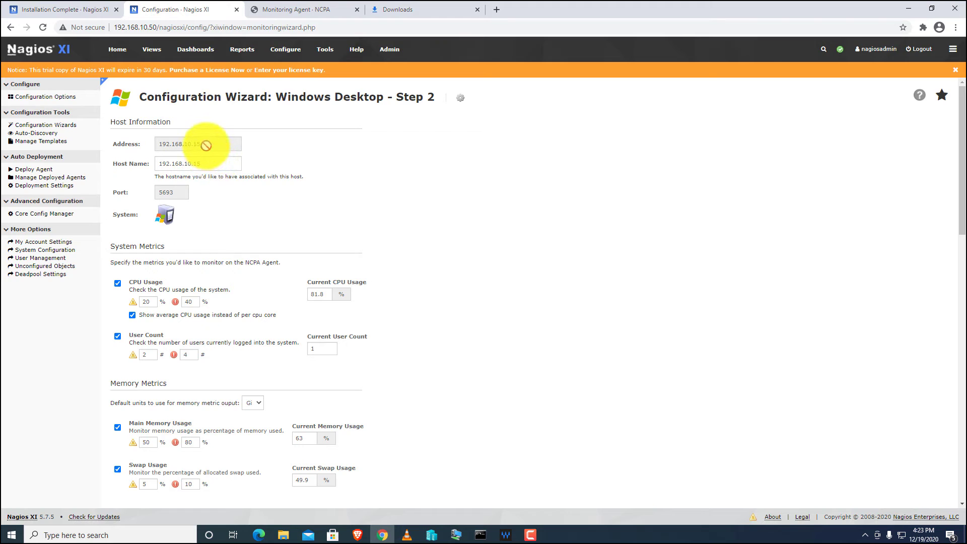
# Keep the default 5-minute check and 1-minute retry intervals and finish the 192.168.10.15 wizard.
pyautogui.scroll(-5, 189, 339)
pyautogui.scroll(5, 183, 252)
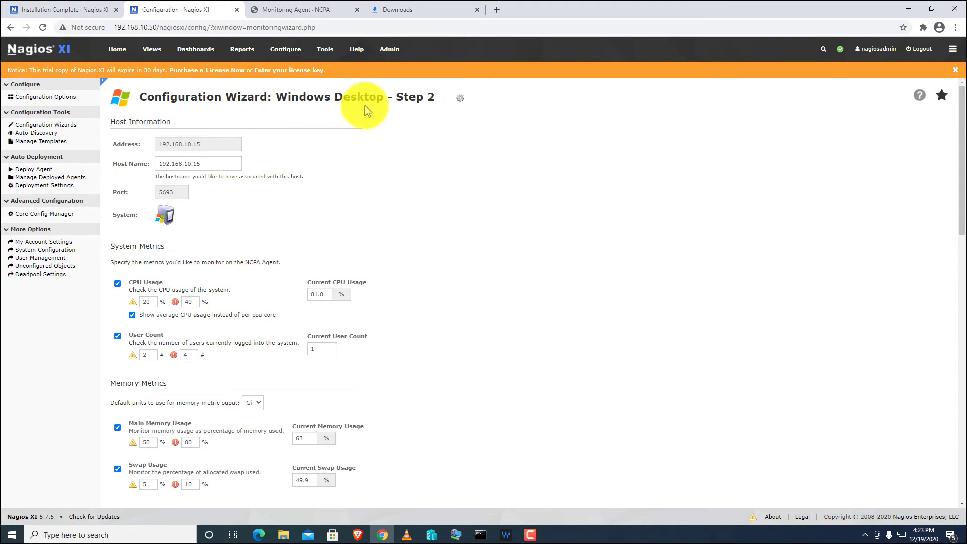
pyautogui.moveTo(438, 97); pyautogui.dragTo(398, 100)
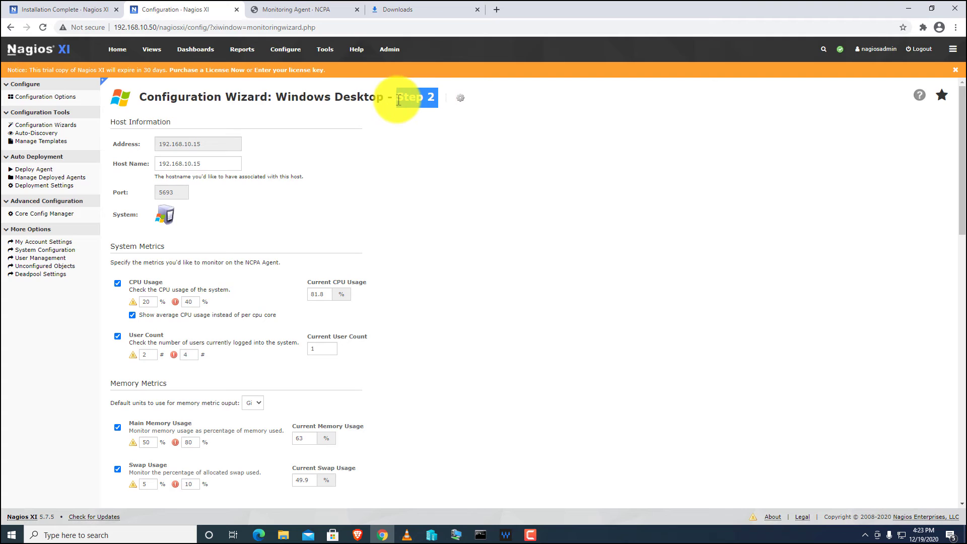
pyautogui.scroll(-1, 128, 242)
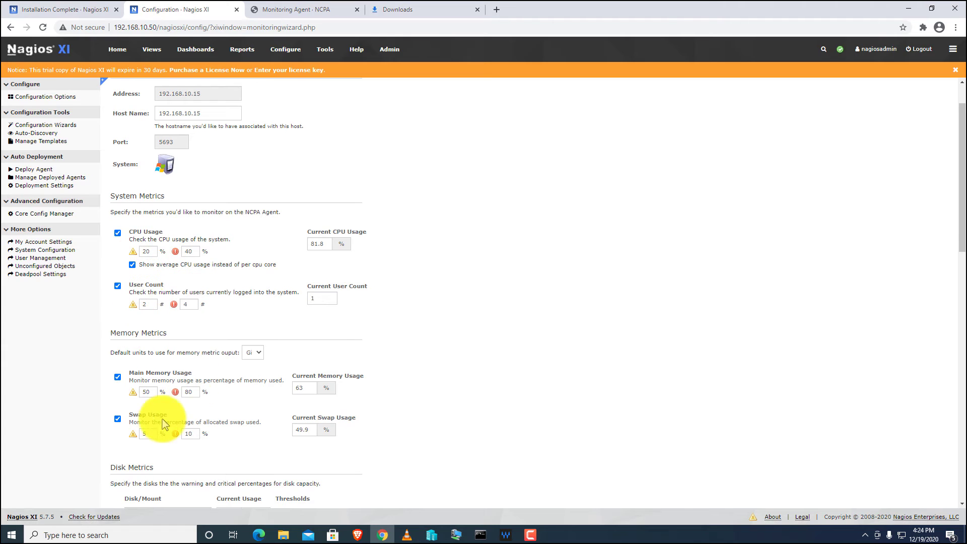
pyautogui.scroll(-3, 113, 299)
pyautogui.scroll(-4, 187, 410)
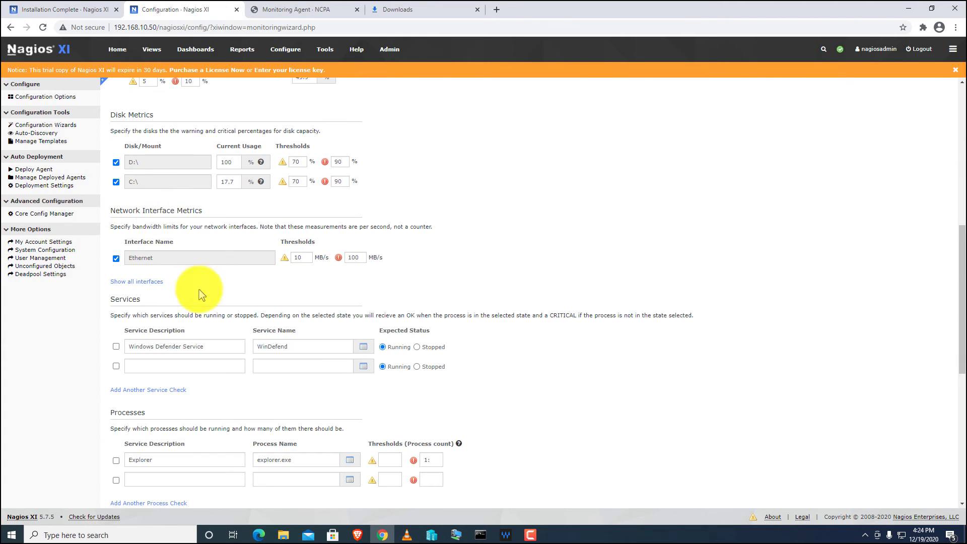
pyautogui.scroll(-7, 150, 221)
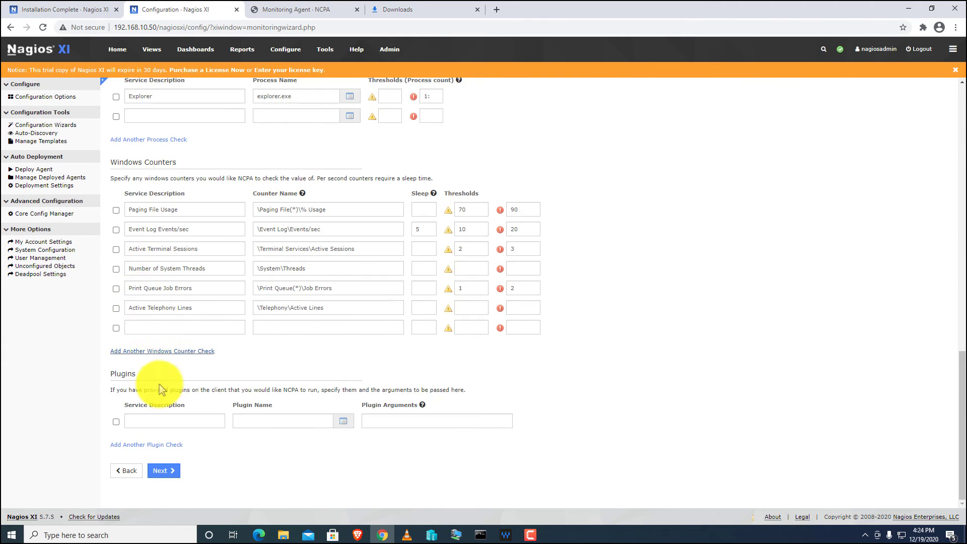
pyautogui.click(166, 476)
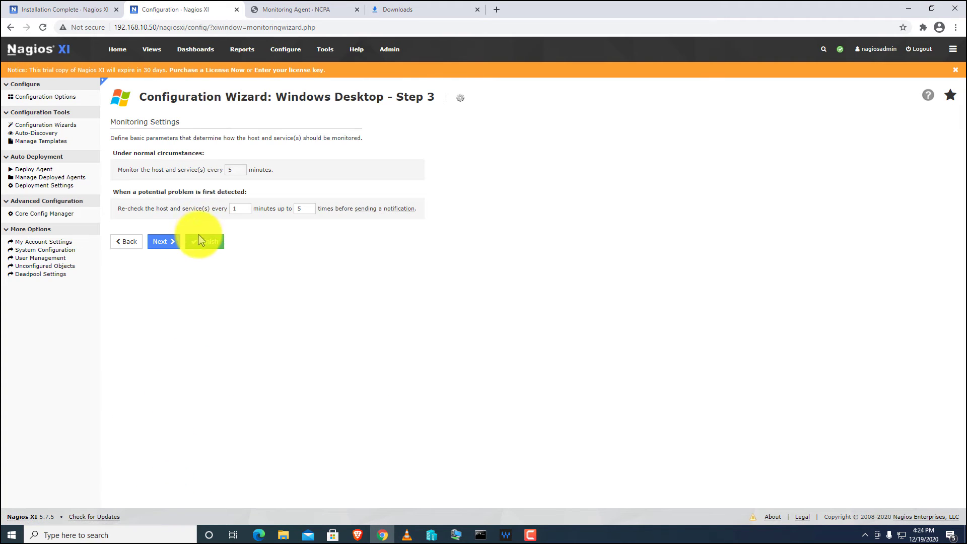
pyautogui.click(206, 241)
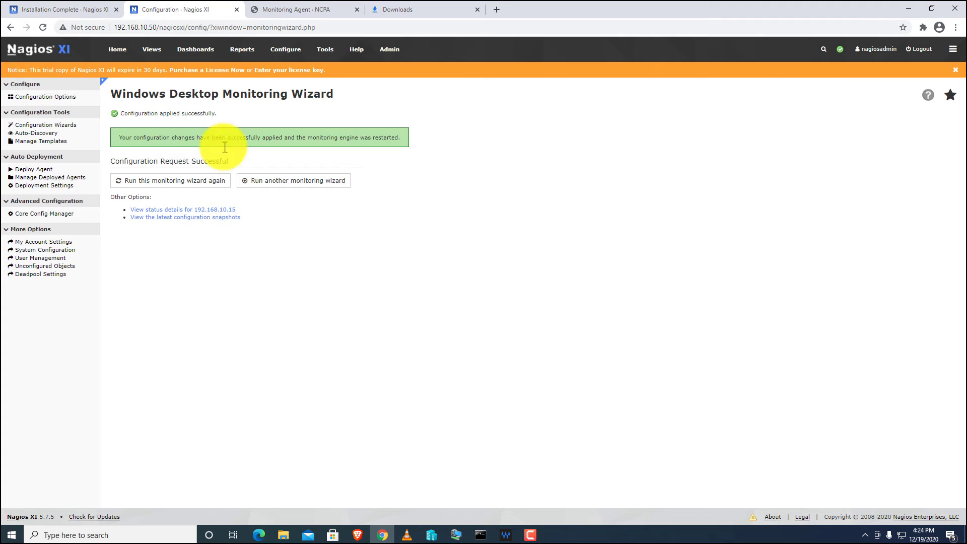
# From the home dashboard, view the Up hosts list, then the status of all three hosts.
pyautogui.click(117, 49)
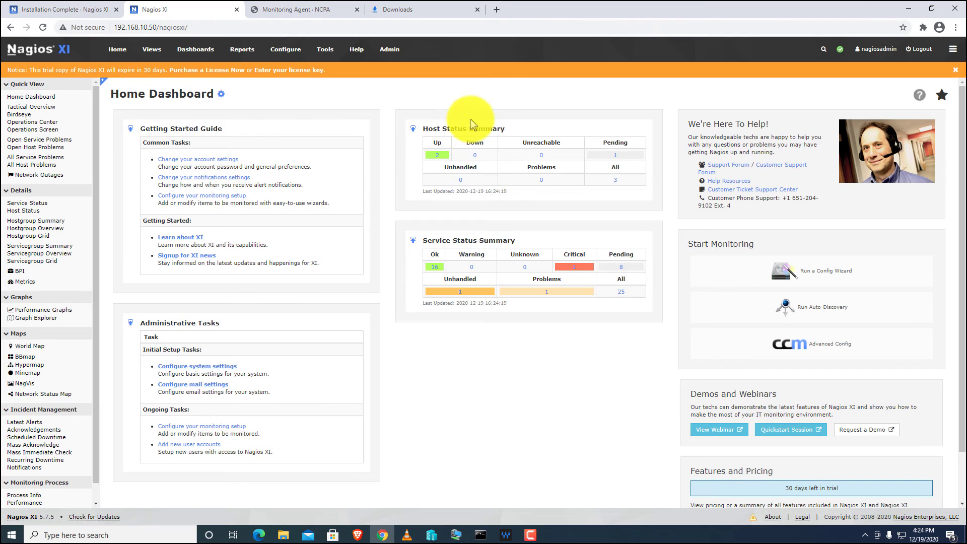
pyautogui.click(437, 154)
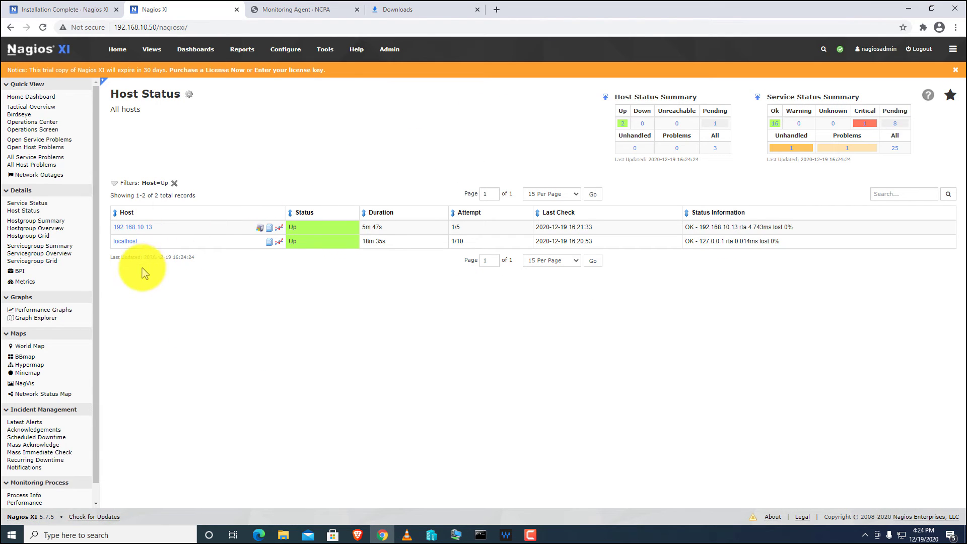
pyautogui.click(115, 53)
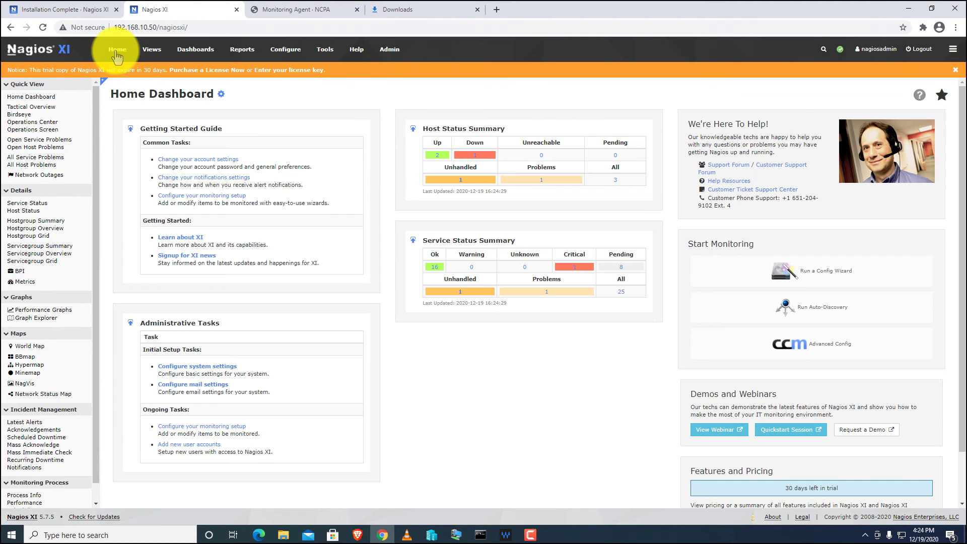
pyautogui.click(21, 212)
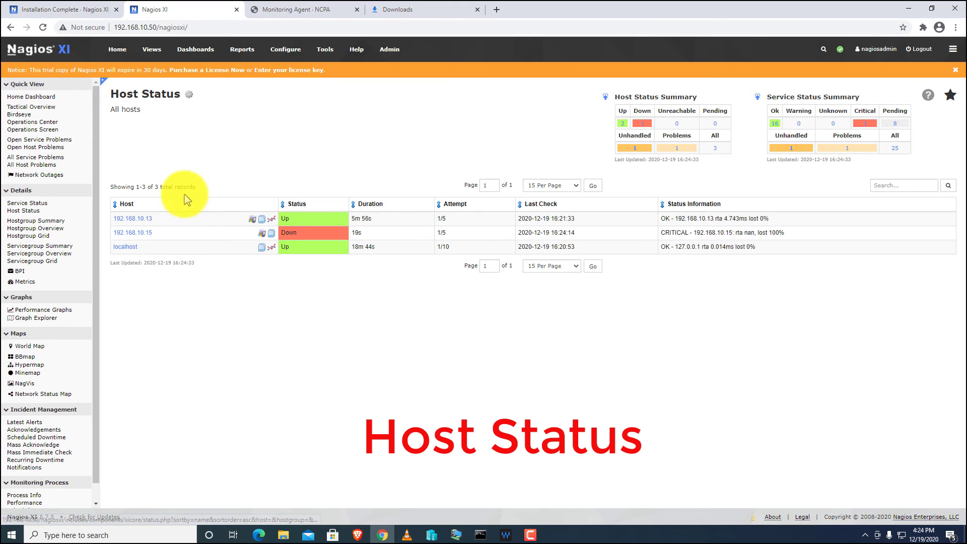
# Inspect host 192.168.10.15's details and monitored services, then return to the all-hosts list.
pyautogui.click(131, 233)
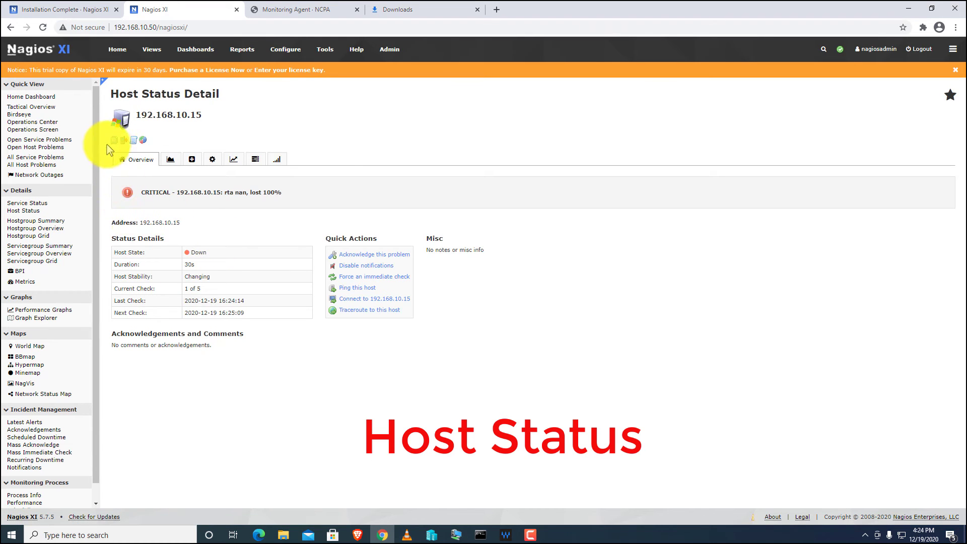
pyautogui.click(115, 144)
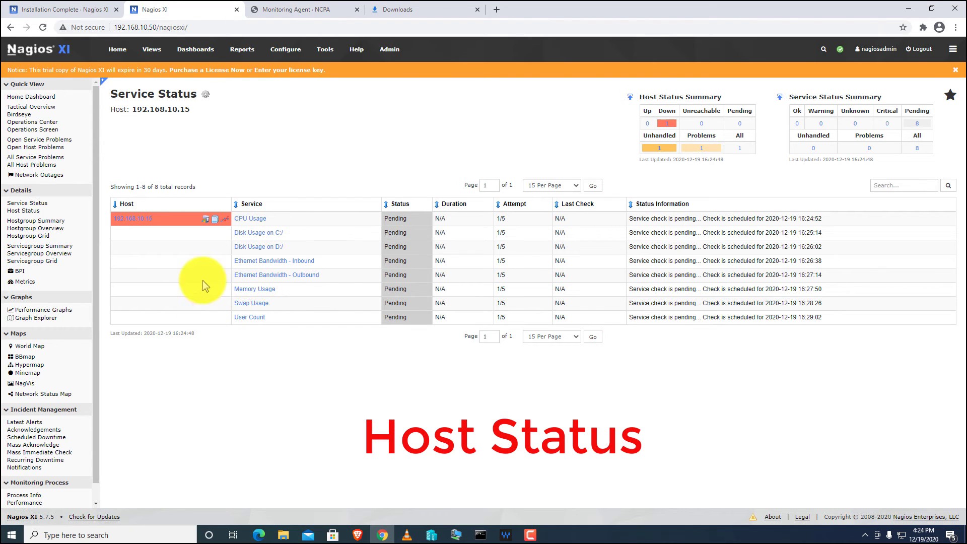
pyautogui.click(29, 212)
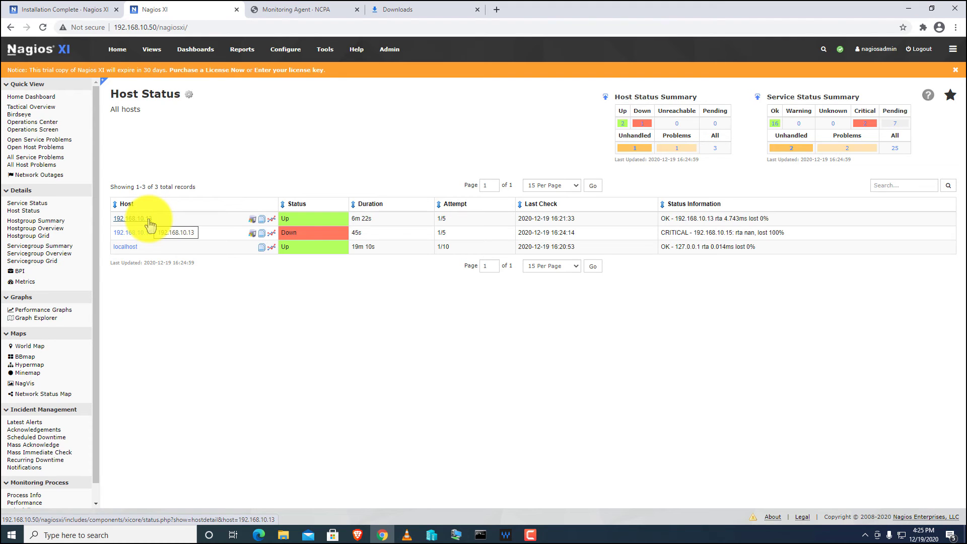
pyautogui.click(132, 219)
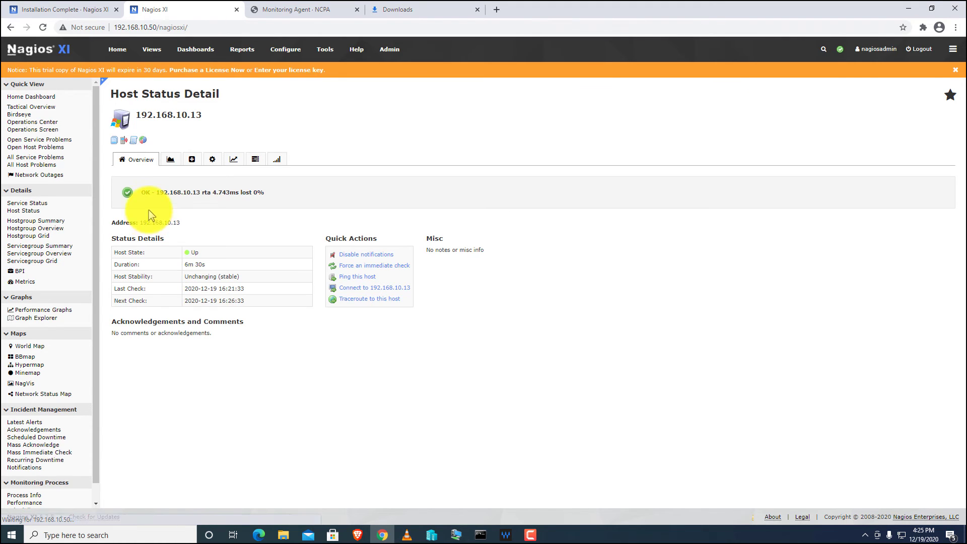
pyautogui.click(115, 143)
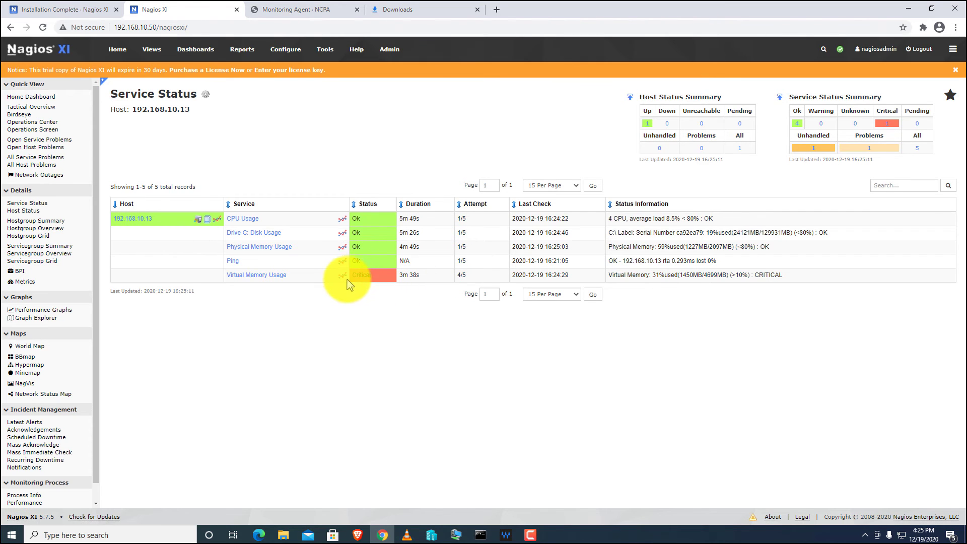
pyautogui.doubleClick(155, 218)
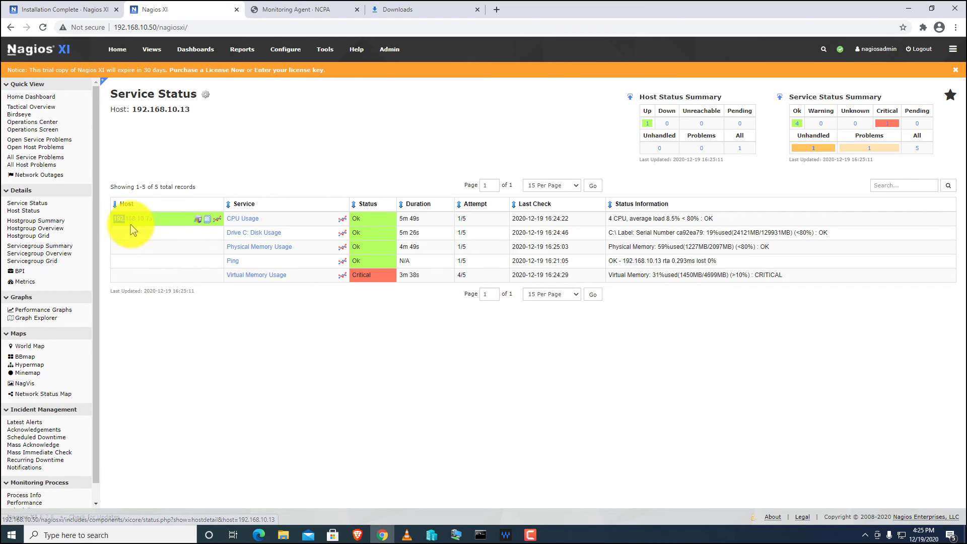
pyautogui.click(232, 311)
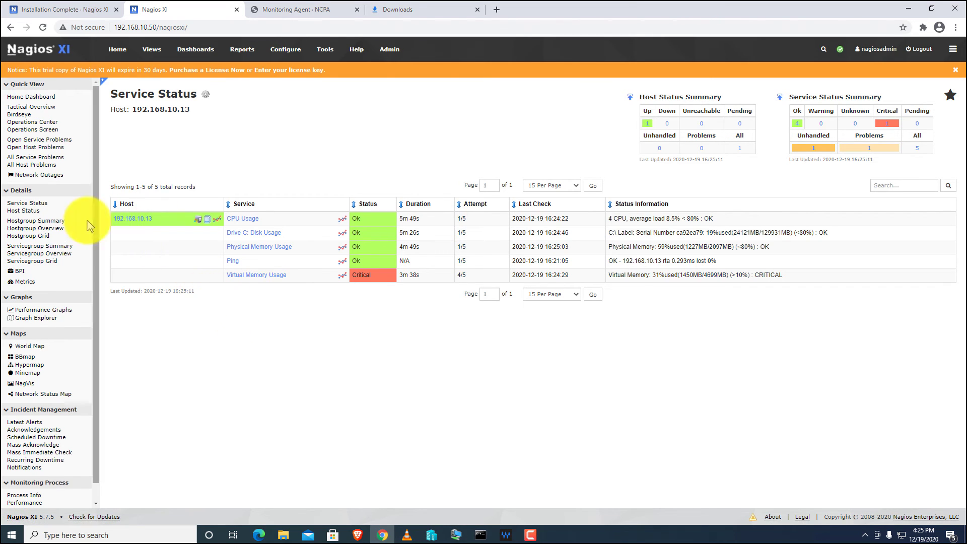
pyautogui.click(30, 211)
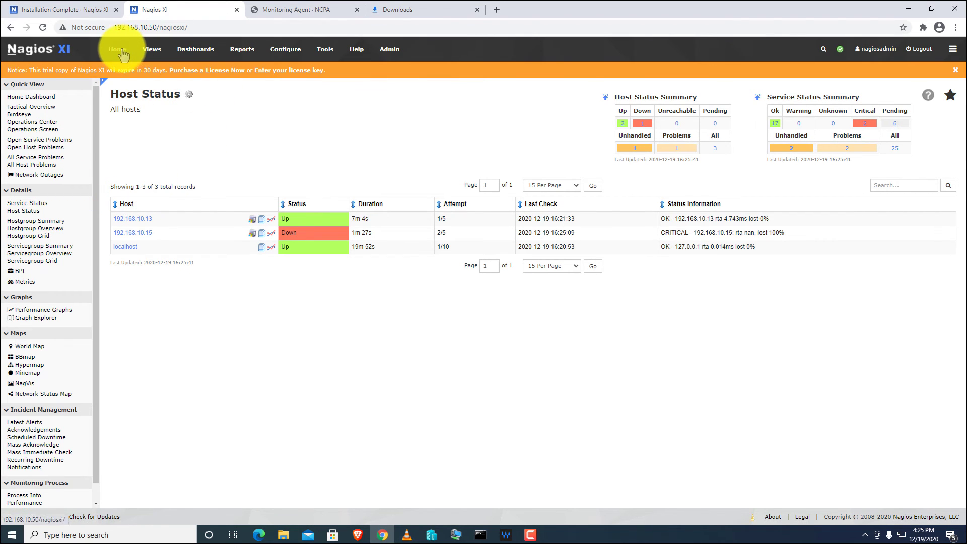
# Create and submit a new auto-discovery job with scan target 192.168.10.0/24.
pyautogui.moveTo(288, 53)
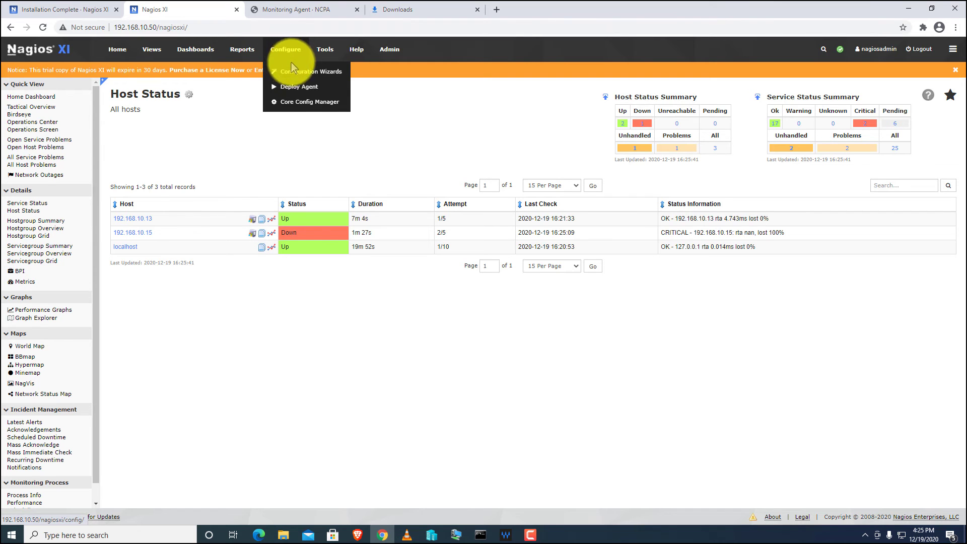
pyautogui.click(328, 73)
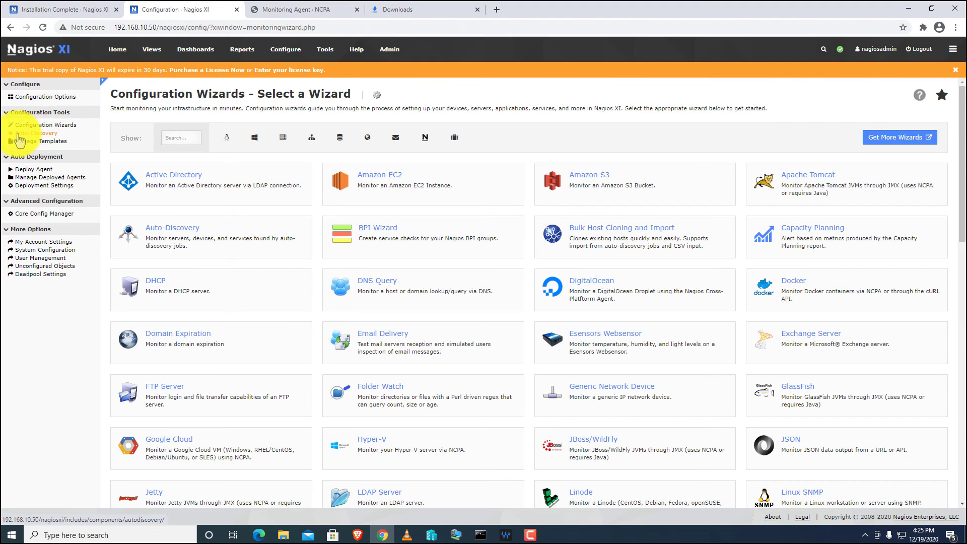
pyautogui.click(44, 135)
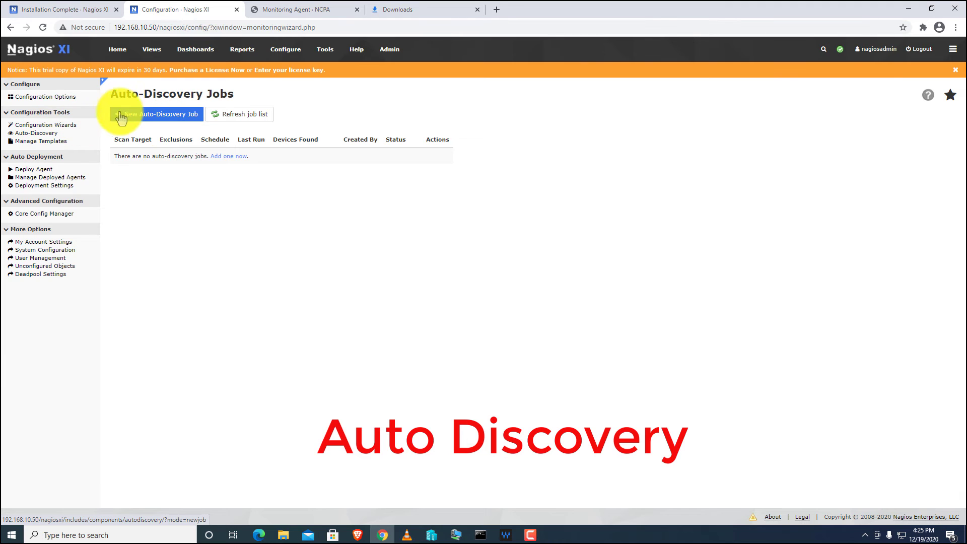
pyautogui.click(168, 119)
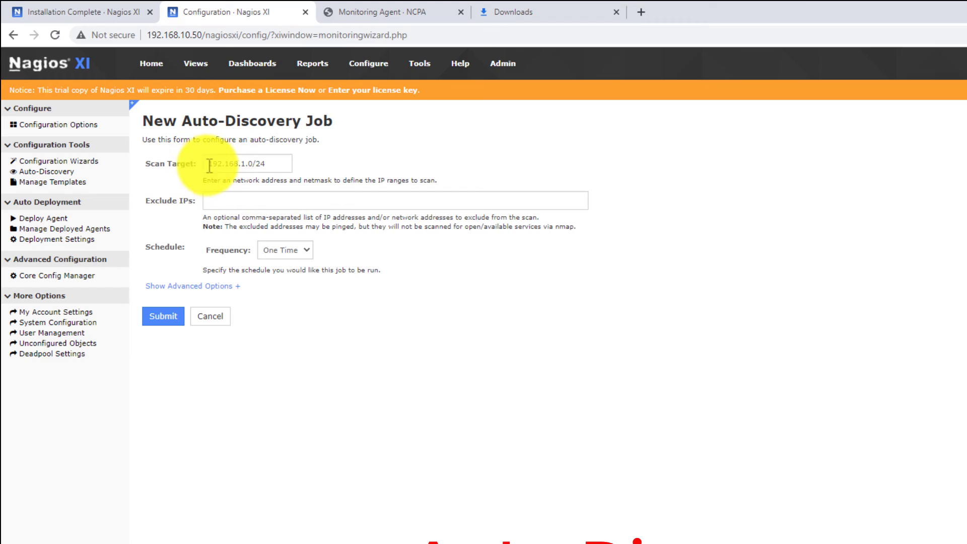
pyautogui.click(245, 164)
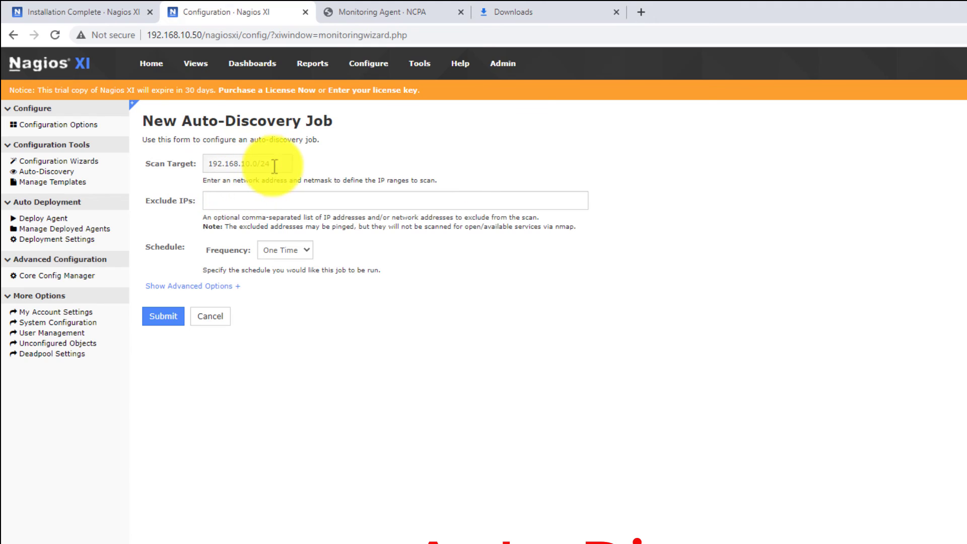
pyautogui.click(168, 321)
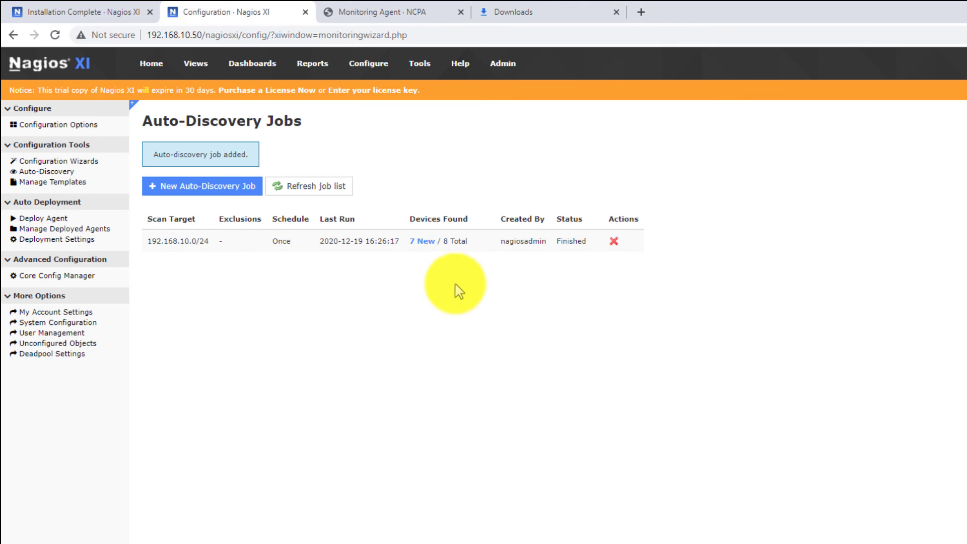
# Run the monitoring wizard on the 7 new devices, accepting the discovered scan results and services.
pyautogui.click(422, 242)
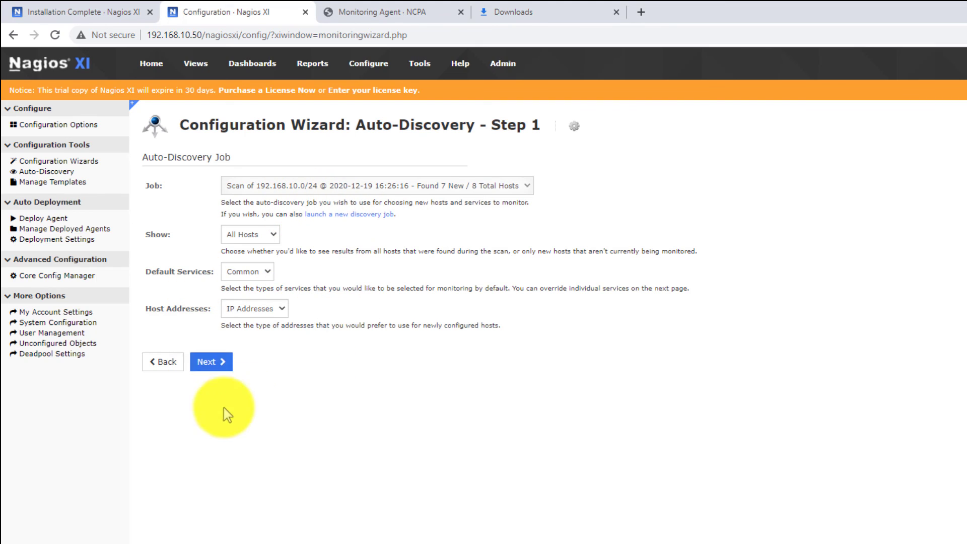
pyautogui.click(222, 362)
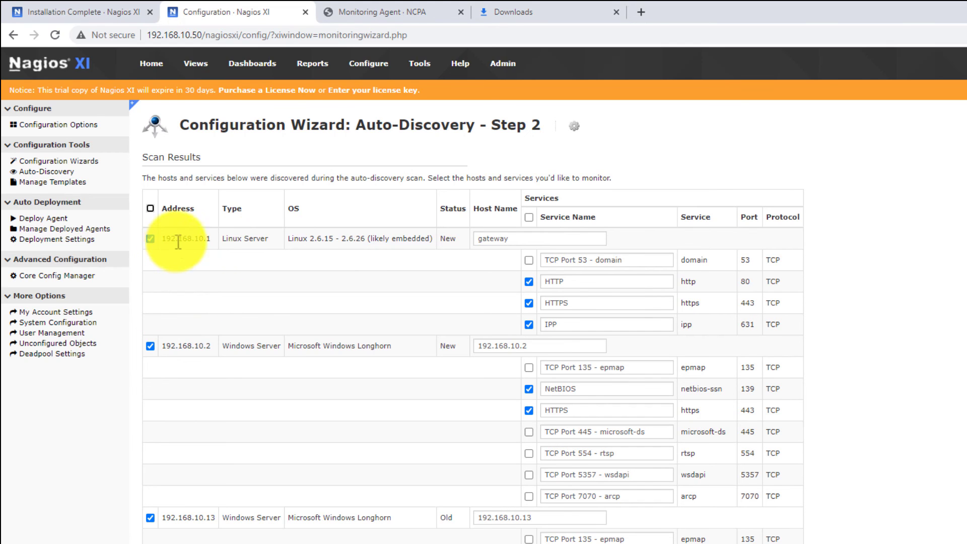
pyautogui.scroll(-3, 226, 274)
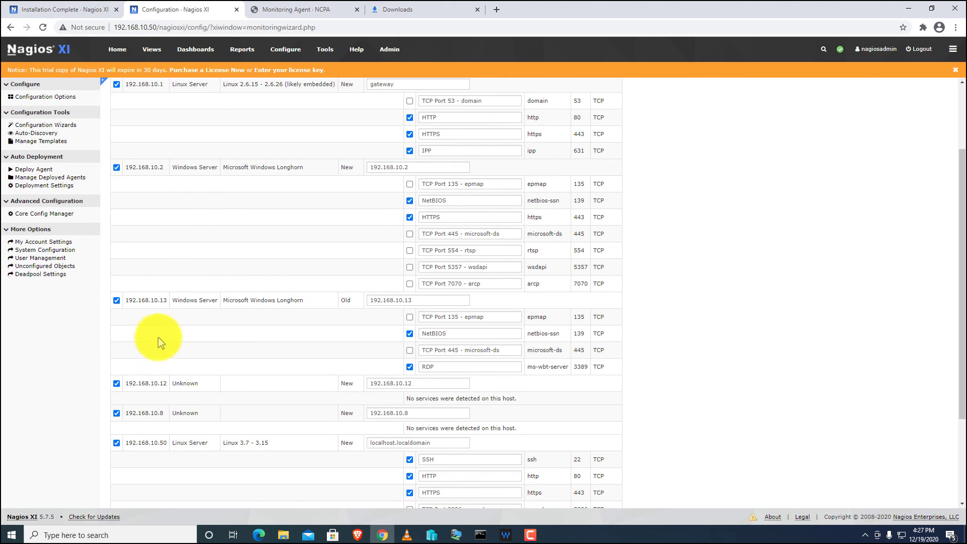
pyautogui.scroll(-3, 151, 363)
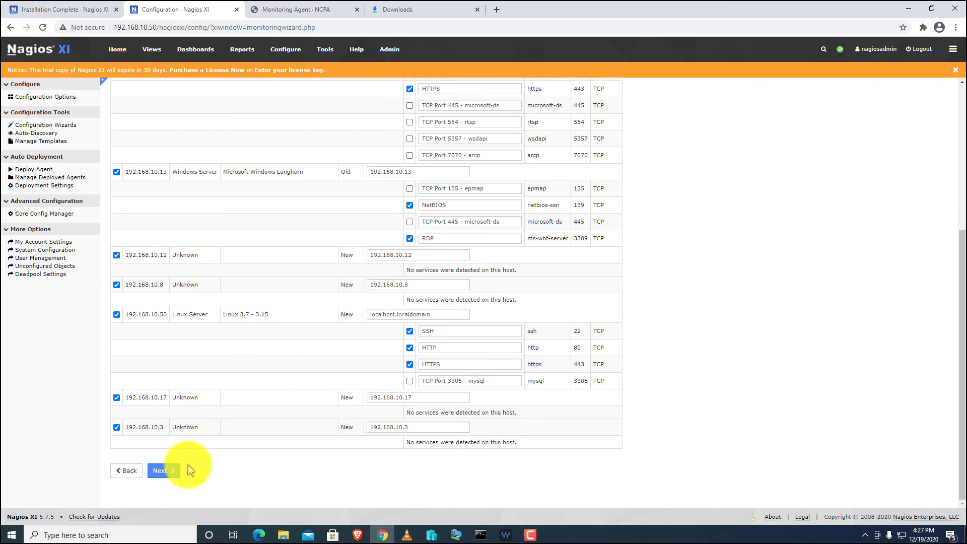
pyautogui.click(165, 472)
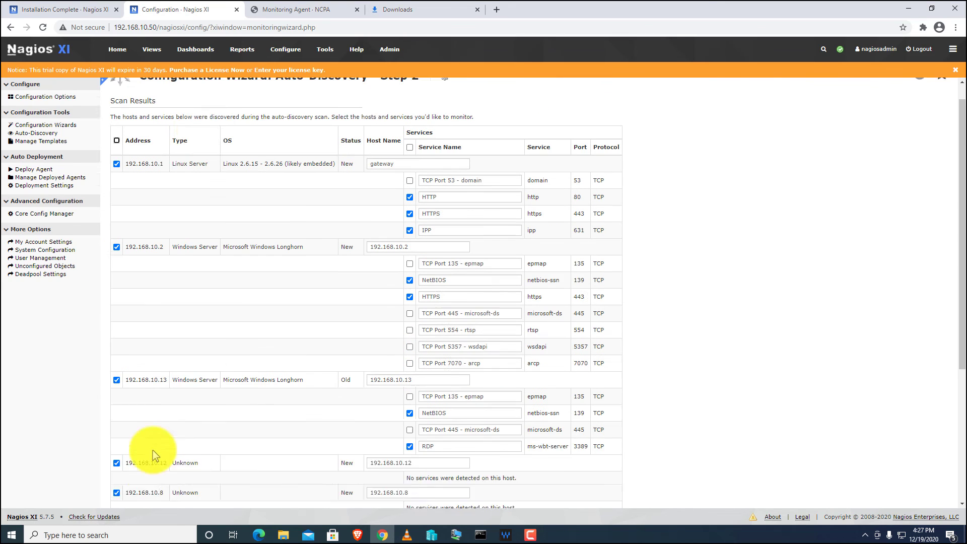
pyautogui.scroll(-5, 123, 237)
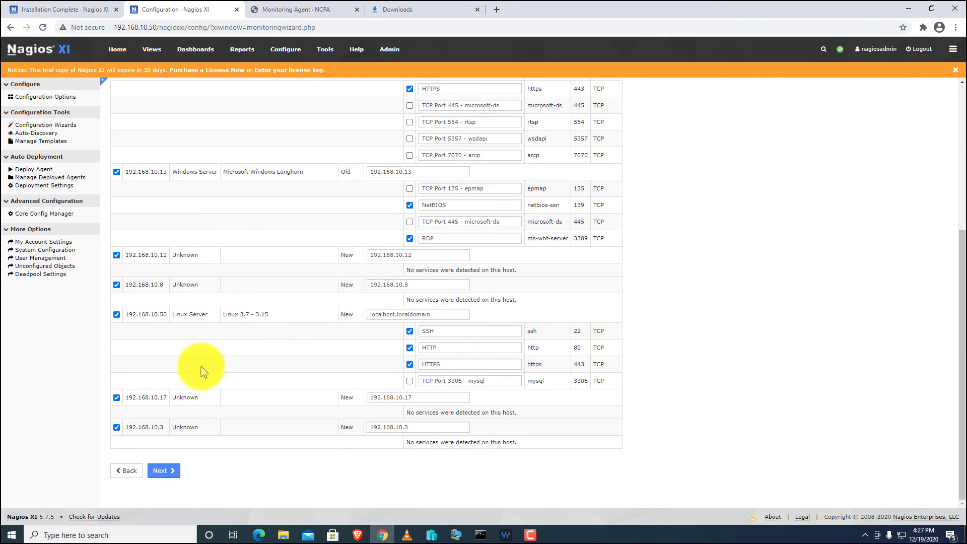
pyautogui.click(161, 470)
# Finish the auto-discovery wizard so the discovered hosts are applied.
pyautogui.click(209, 245)
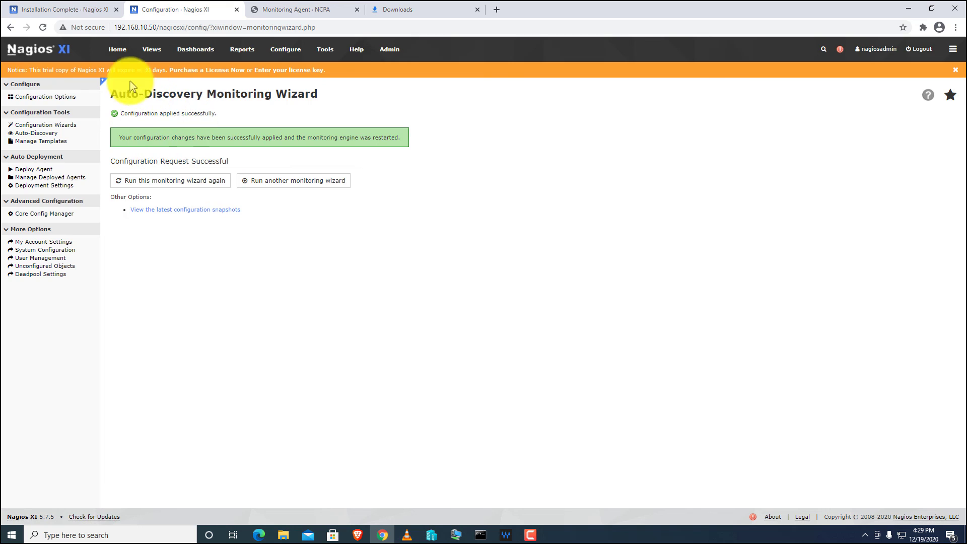
# Open Host Status from Home to see all 10 hosts, three Up and seven Pending.
pyautogui.click(117, 50)
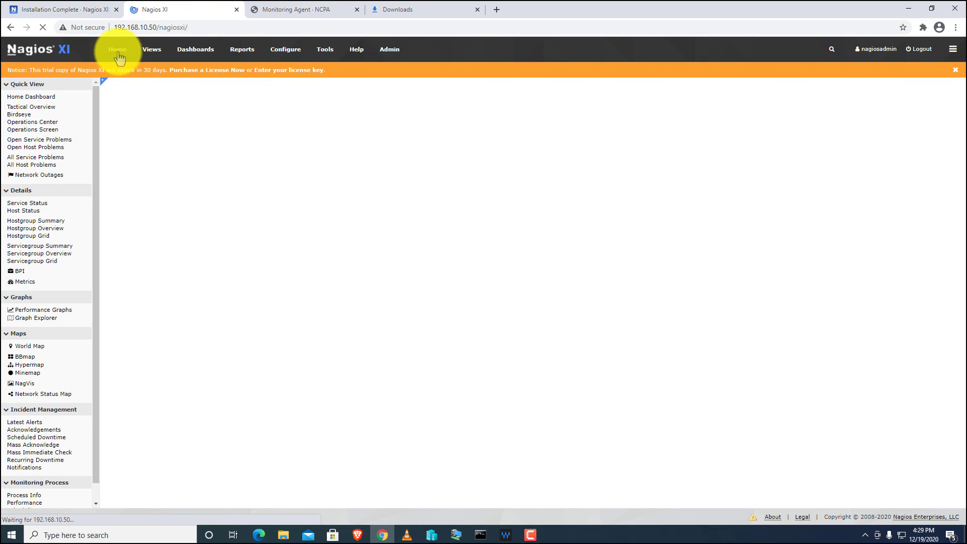
pyautogui.click(25, 212)
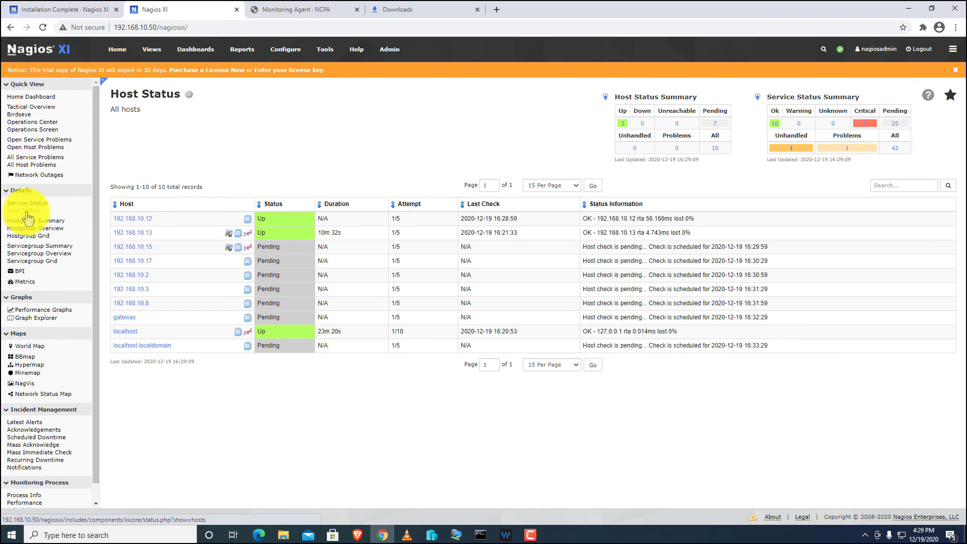